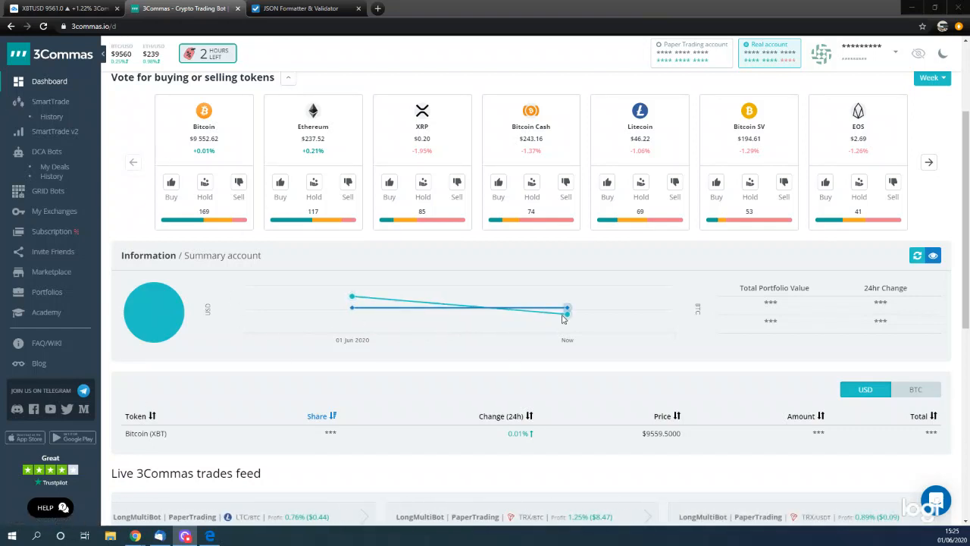
- Switch to the XBTUSD chart on TradingView and review the Dominator indicator's signals and input settings
scroll(401, 288, up, 2)
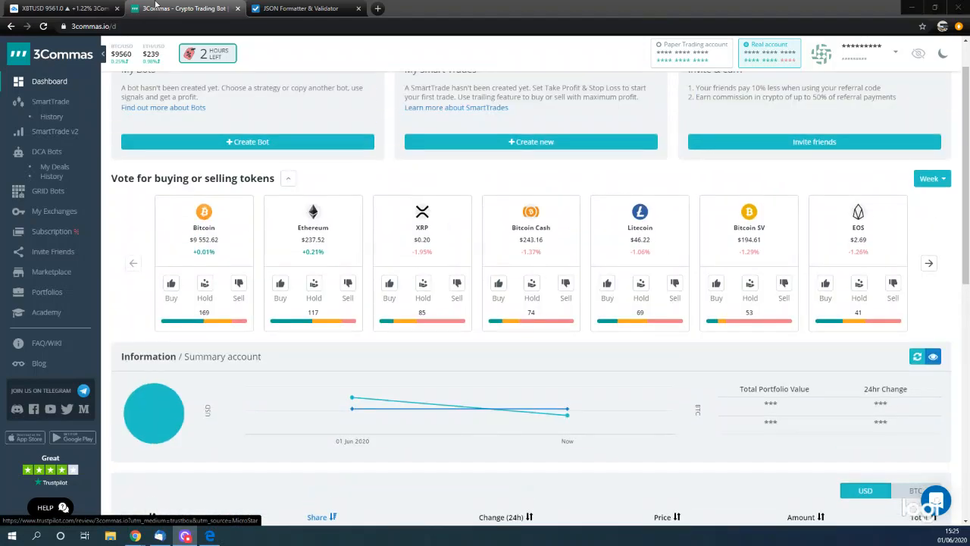
click(61, 9)
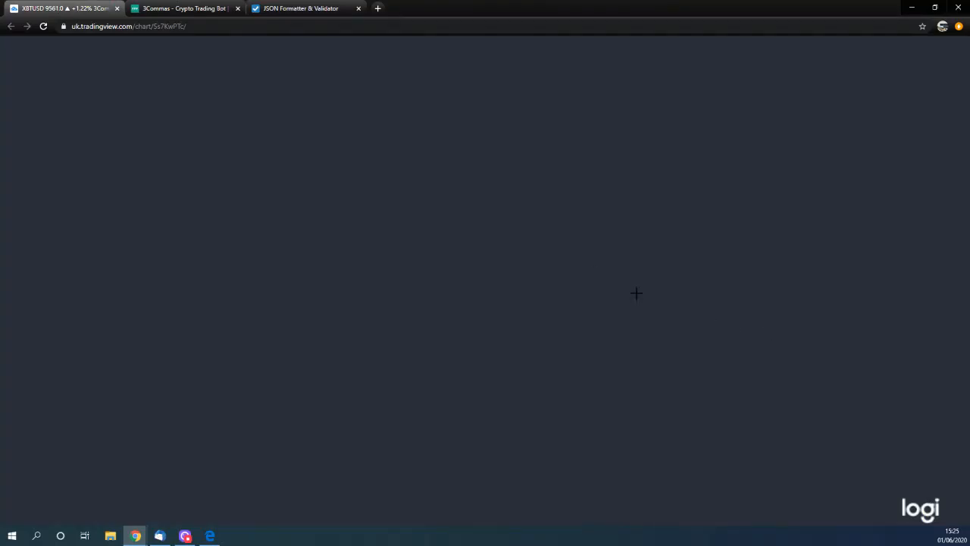
scroll(637, 293, up, 1)
scroll(584, 428, down, 2)
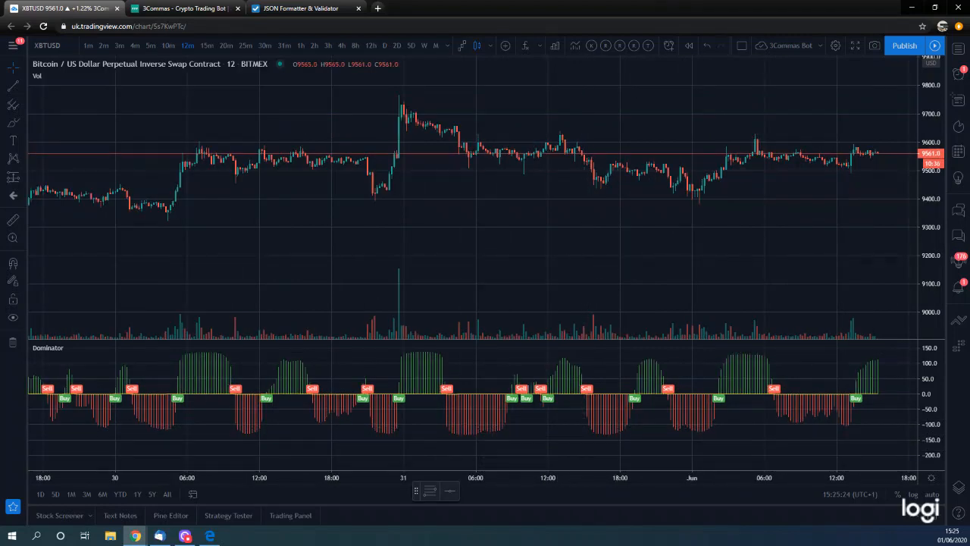
scroll(512, 388, up, 2)
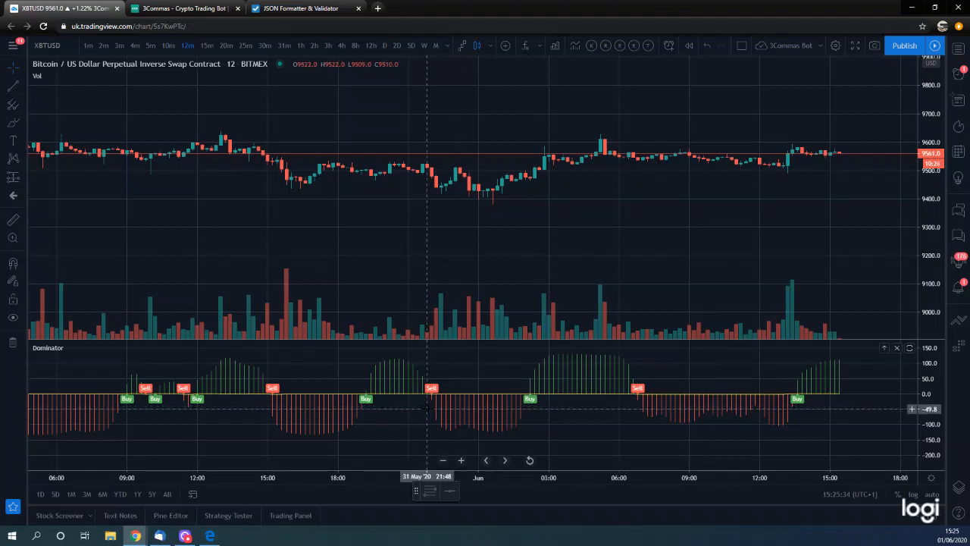
scroll(440, 407, down, 3)
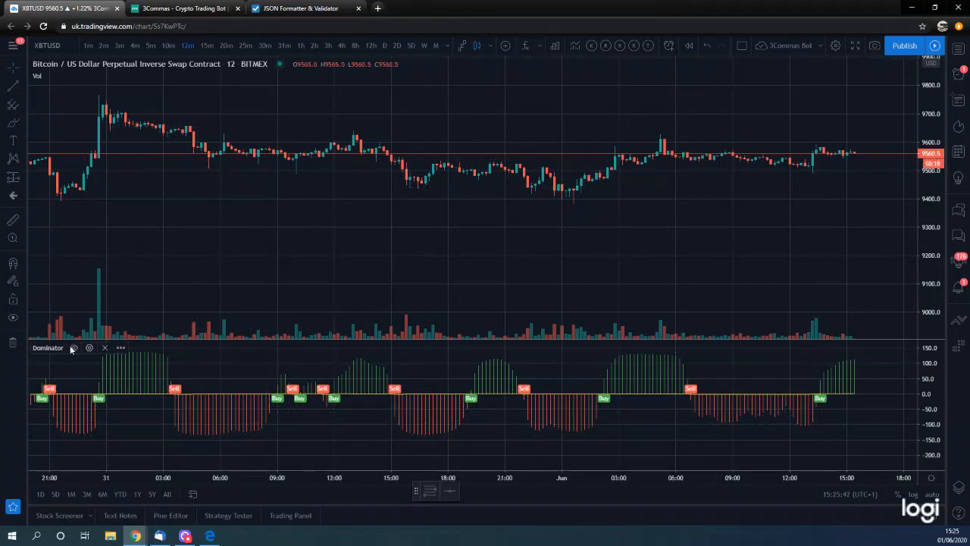
click(88, 348)
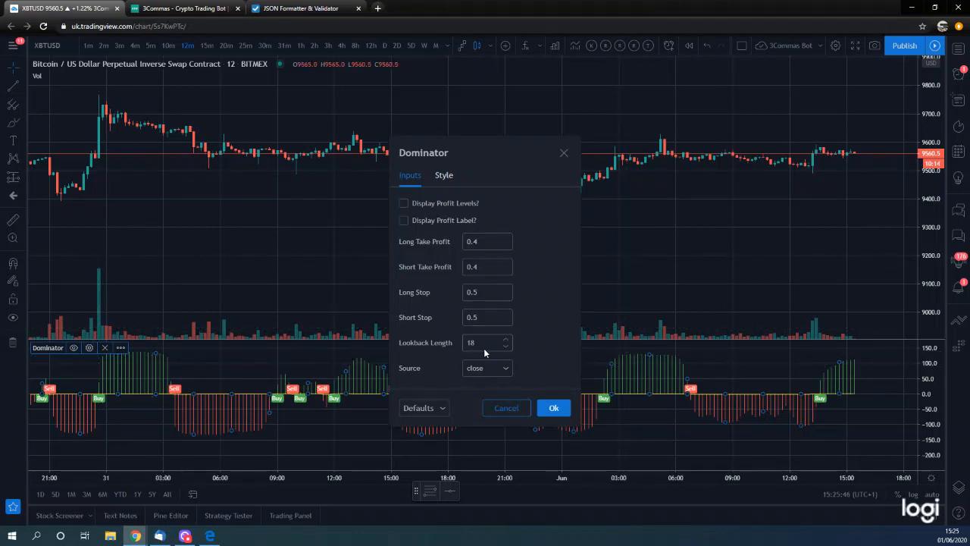
click(564, 153)
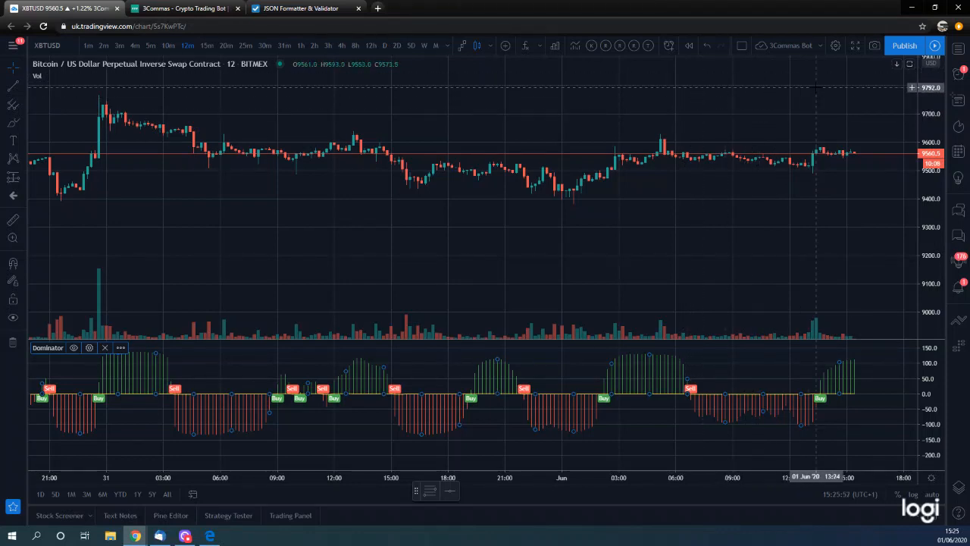
- Add the first Dominator Strategy from the invite-only scripts to the XBTUSD chart
click(525, 46)
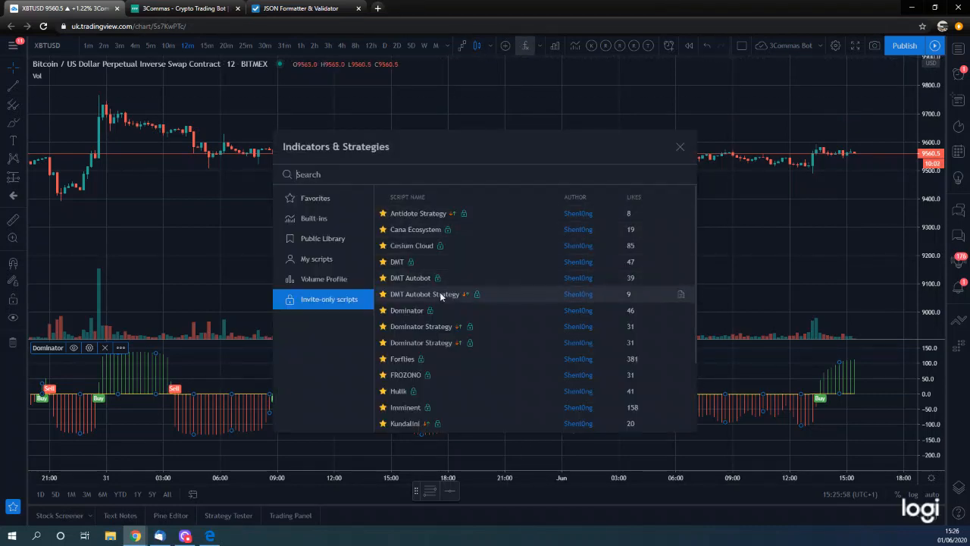
click(438, 326)
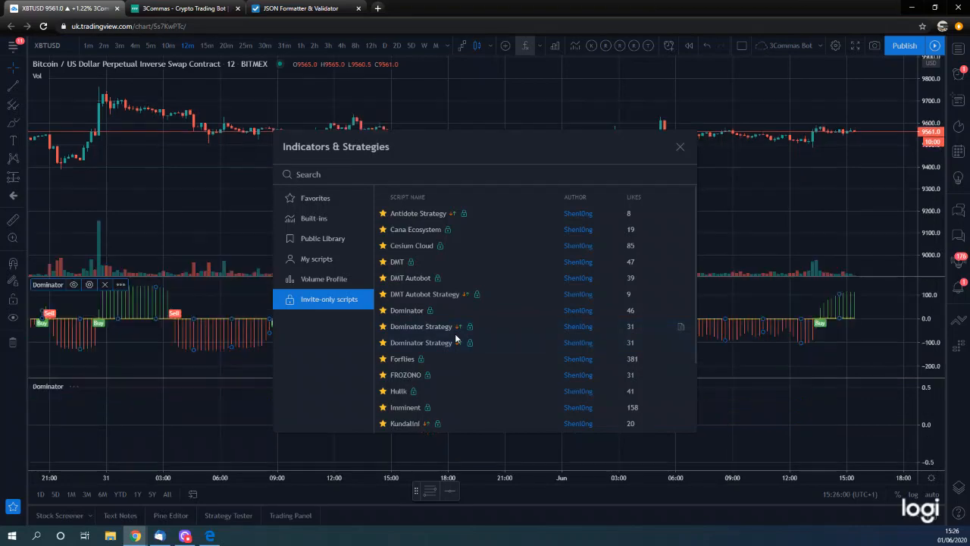
click(679, 147)
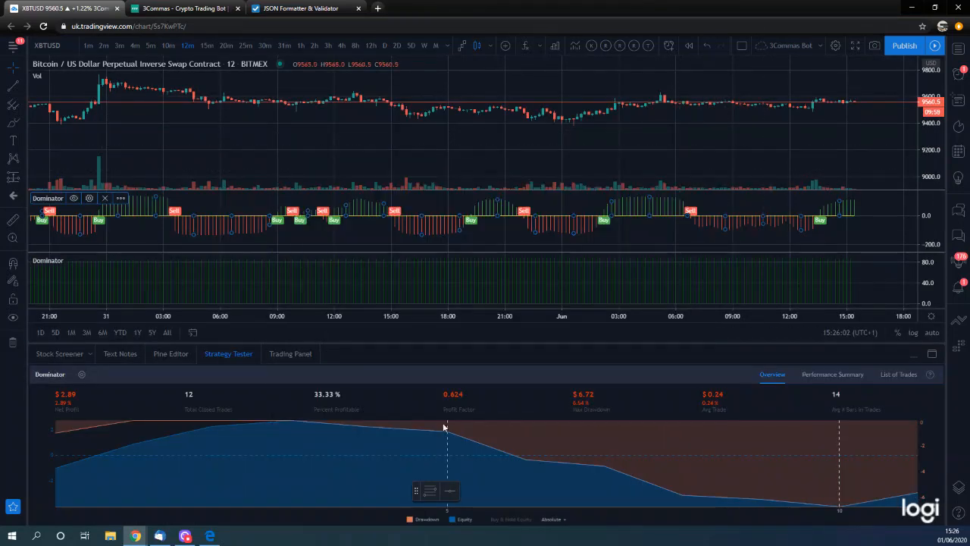
- Set the Dominator strategy's Lookback Length input to 18
click(82, 375)
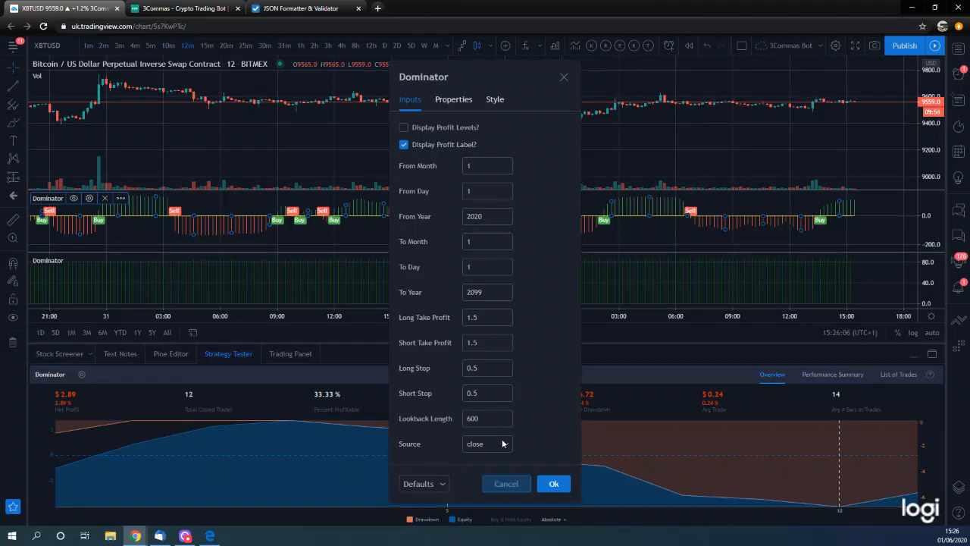
click(407, 417)
key(BackSpace)
key(BackSpace)
key(BackSpace)
text(18)
- Set the strategy's Long Take Profit and Short Take Profit to 0.4 and apply the settings
click(486, 317)
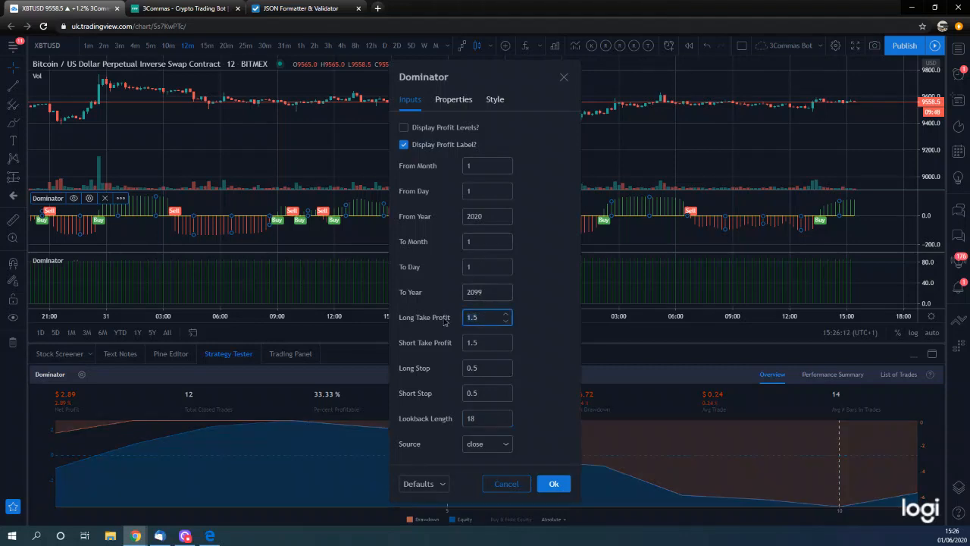
text(.4)
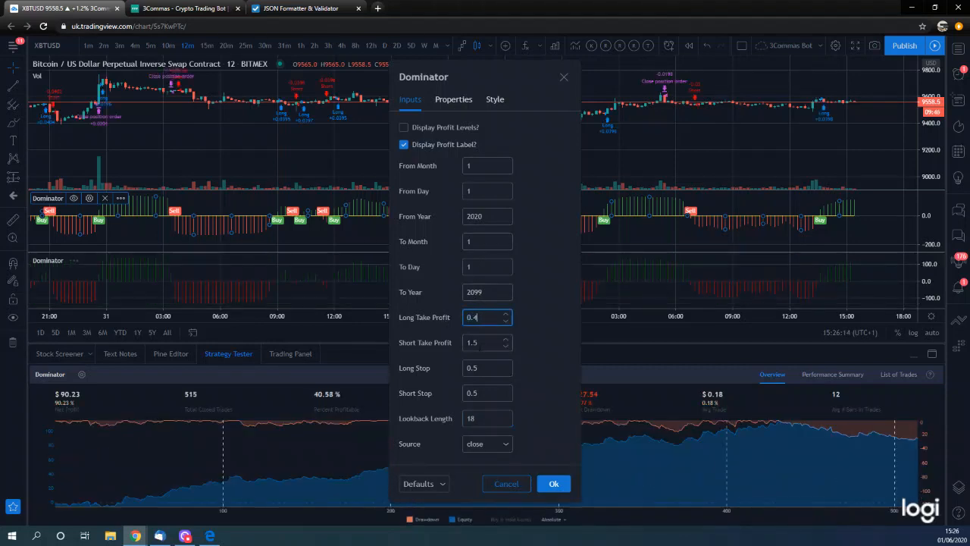
key(Tab)
text(0)
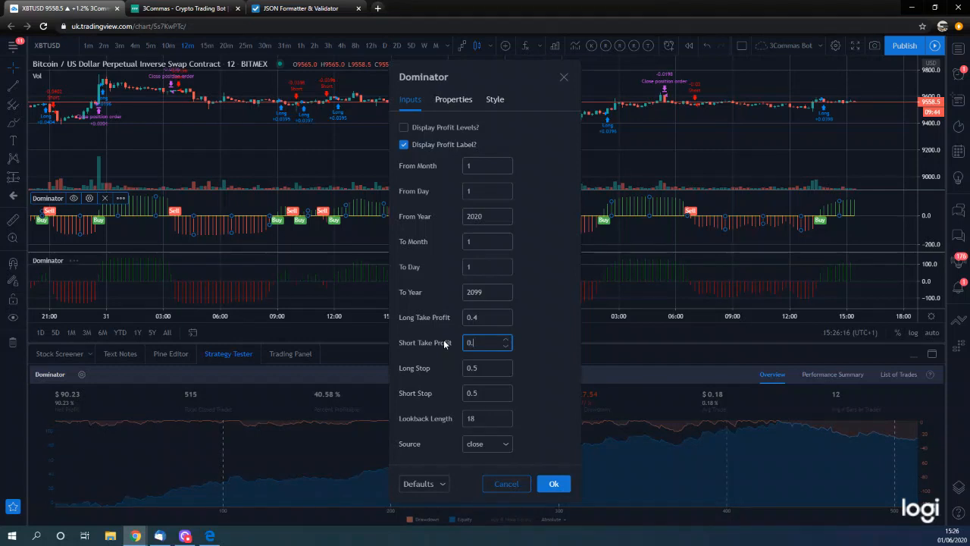
text(.4)
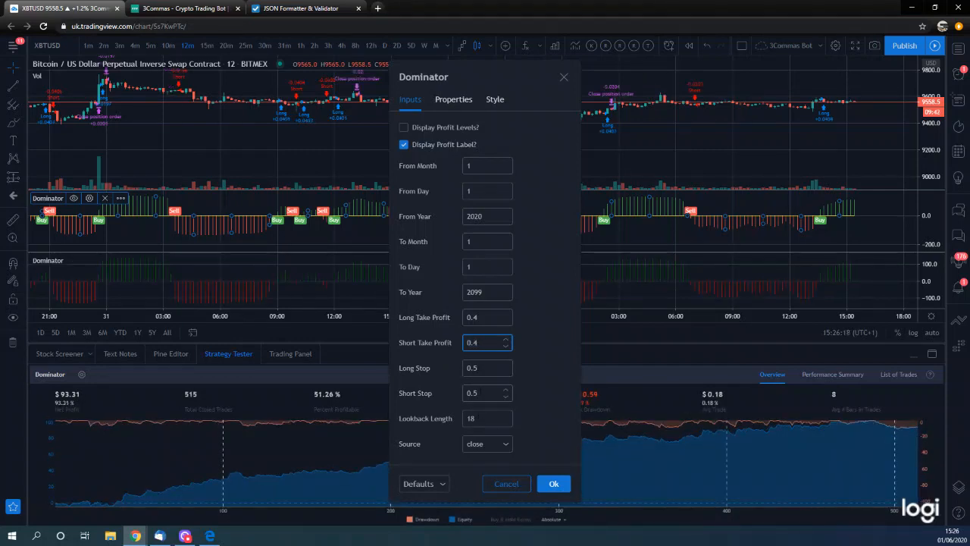
click(553, 484)
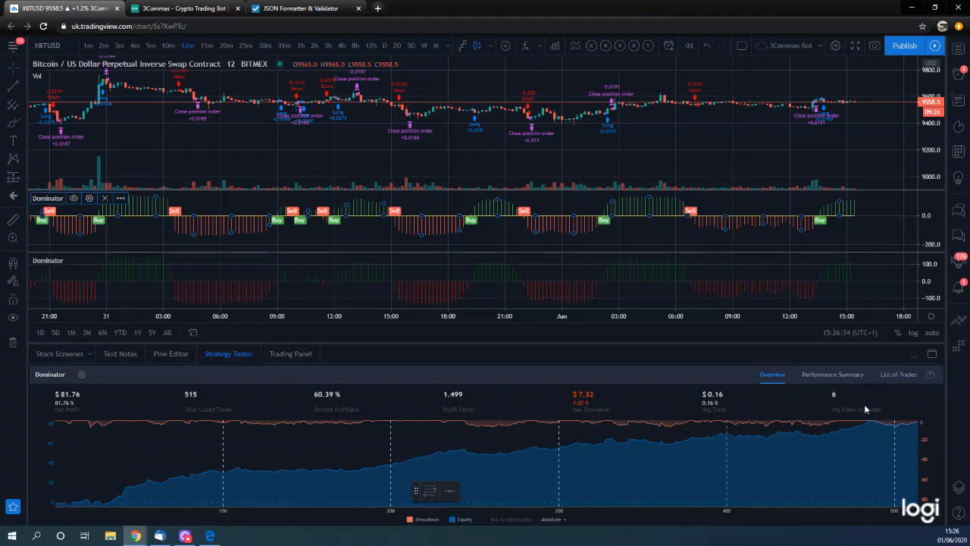
- Review the Dominator backtest's list of trades, overview and performance summary
click(899, 374)
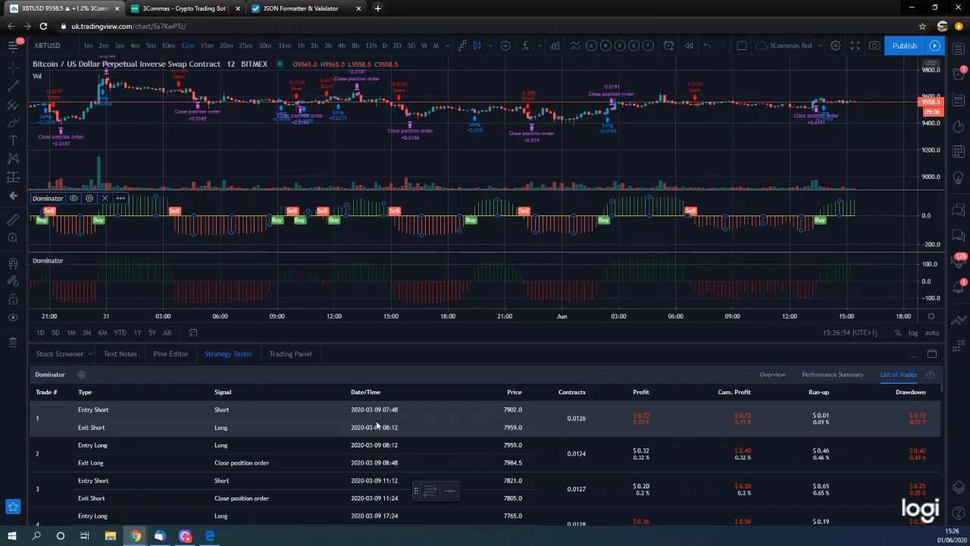
click(774, 374)
click(822, 374)
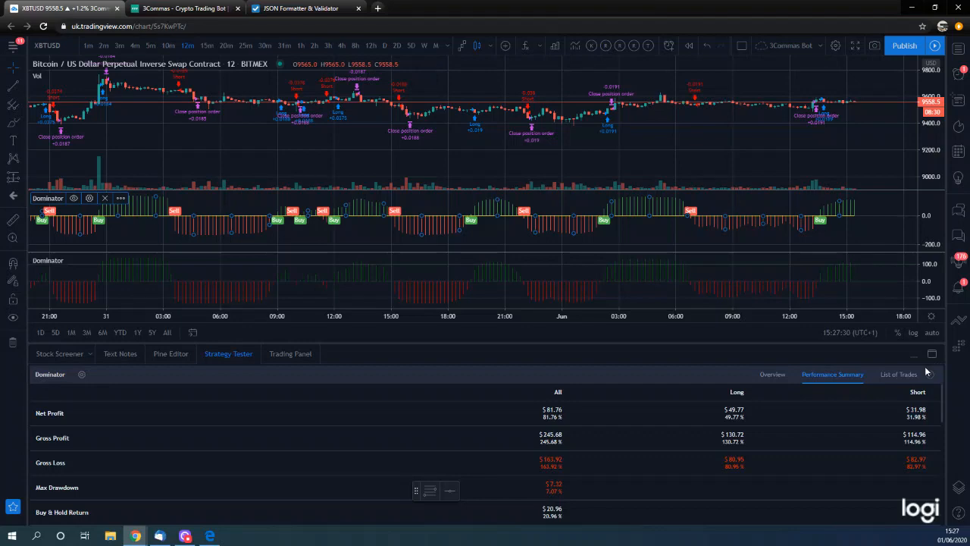
- Remove the Dominator strategy from the chart and collapse the Strategy Tester, keeping the Dominator indicator
mouse_move(58, 262)
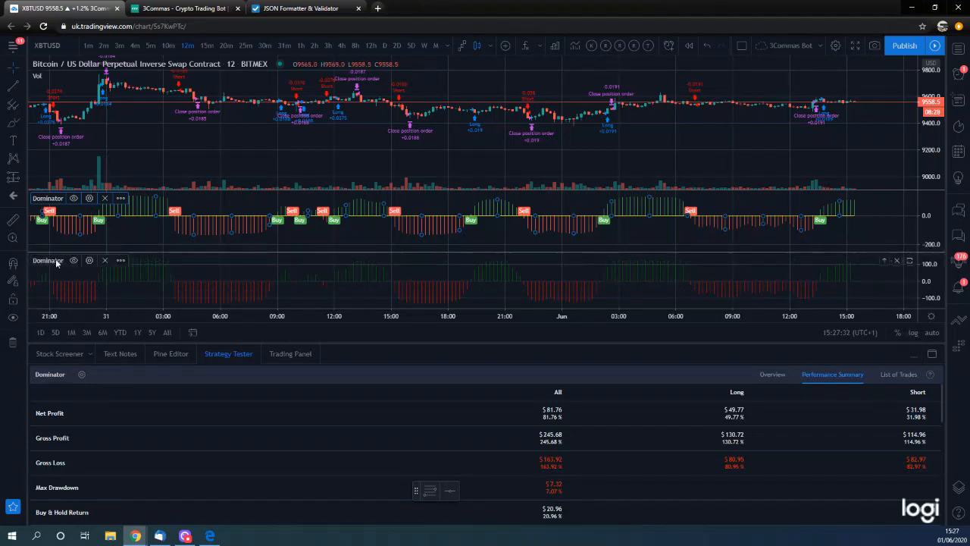
click(103, 262)
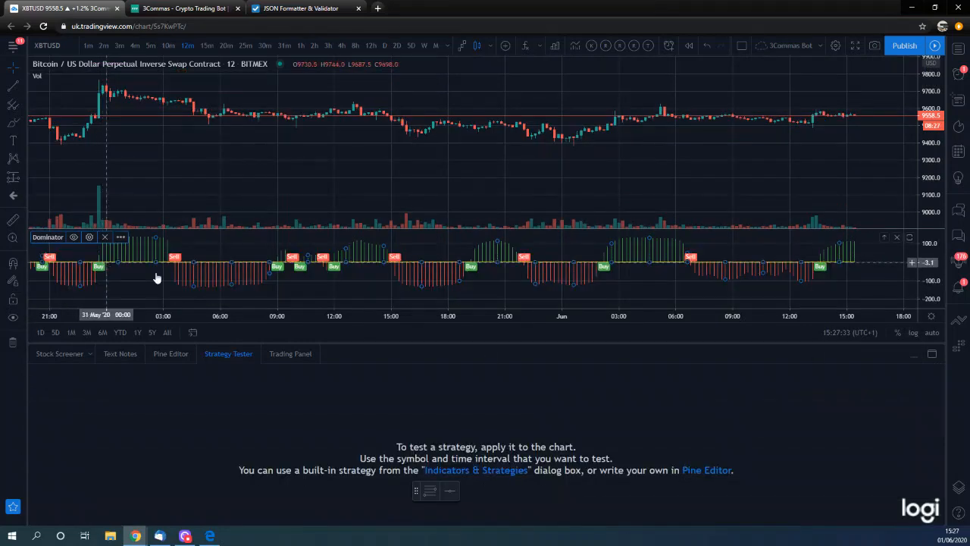
click(913, 354)
scroll(564, 265, up, 1)
scroll(564, 266, down, 2)
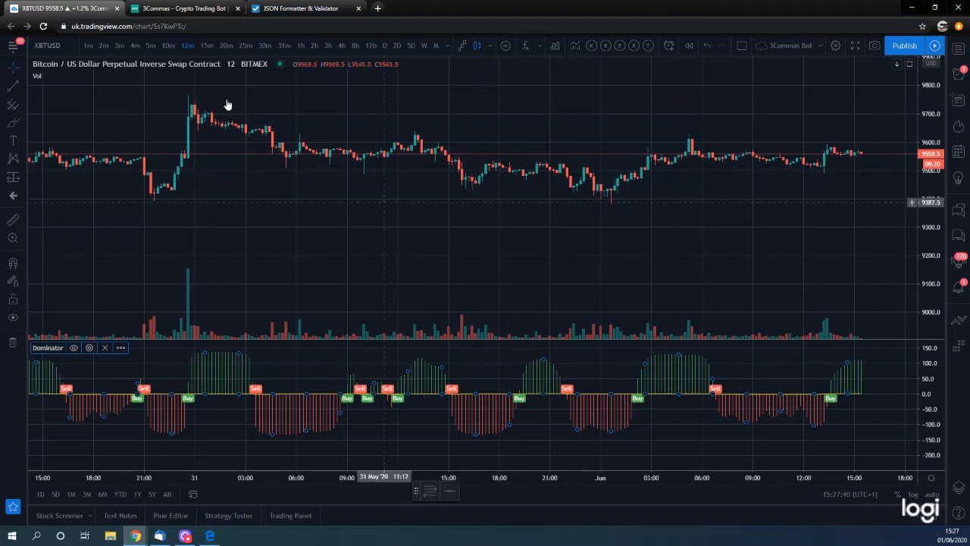
- Switch to 3Commas and look over the dashboard, the DCA bots list, the active deals and the deals history
click(192, 9)
scroll(340, 359, down, 1)
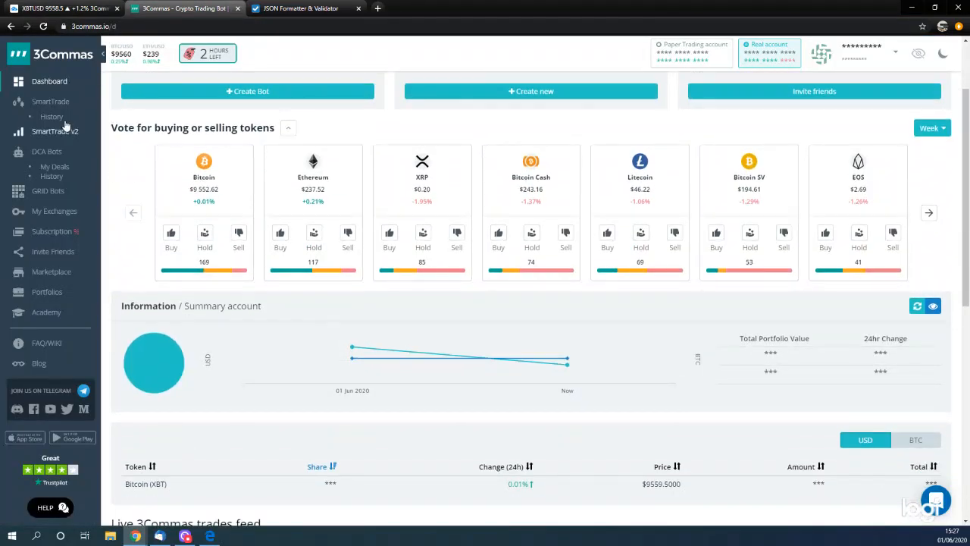
scroll(244, 251, down, 6)
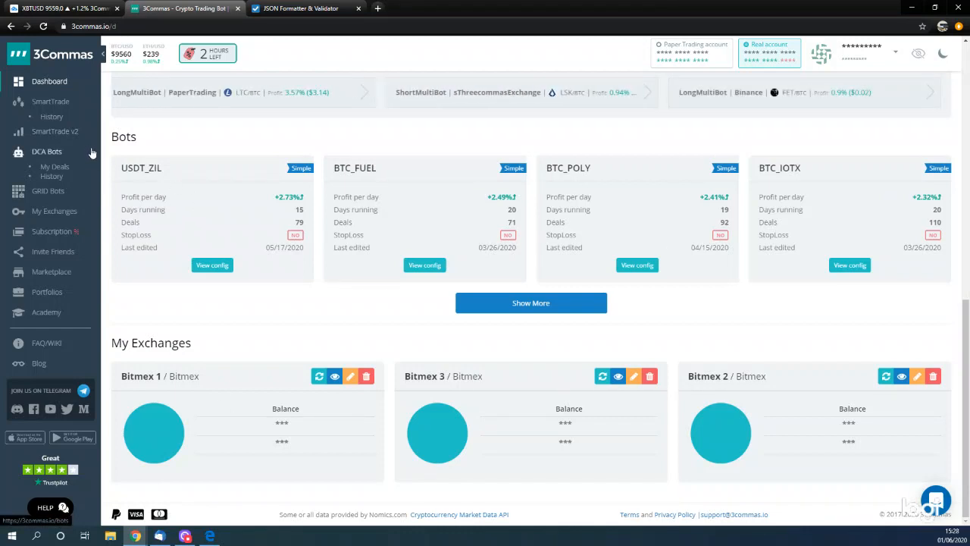
click(47, 151)
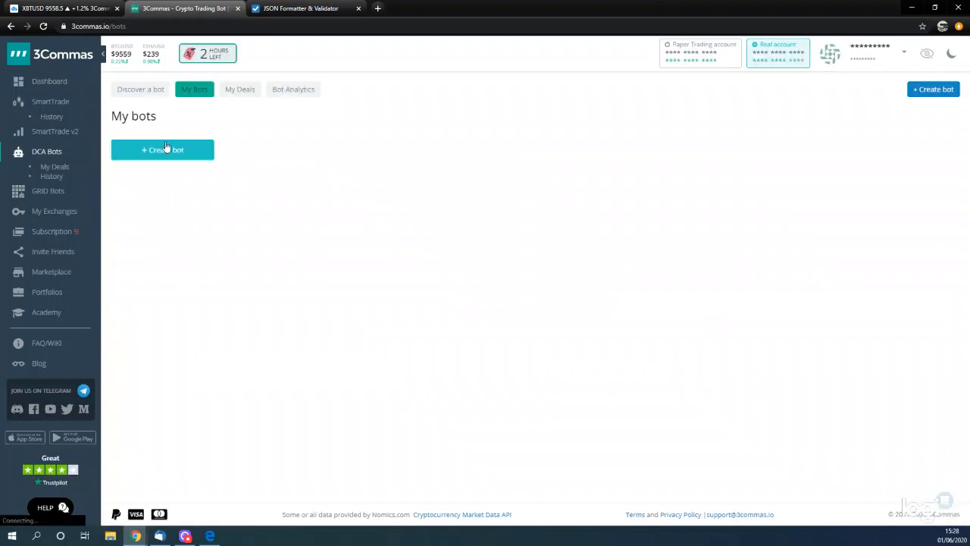
click(242, 91)
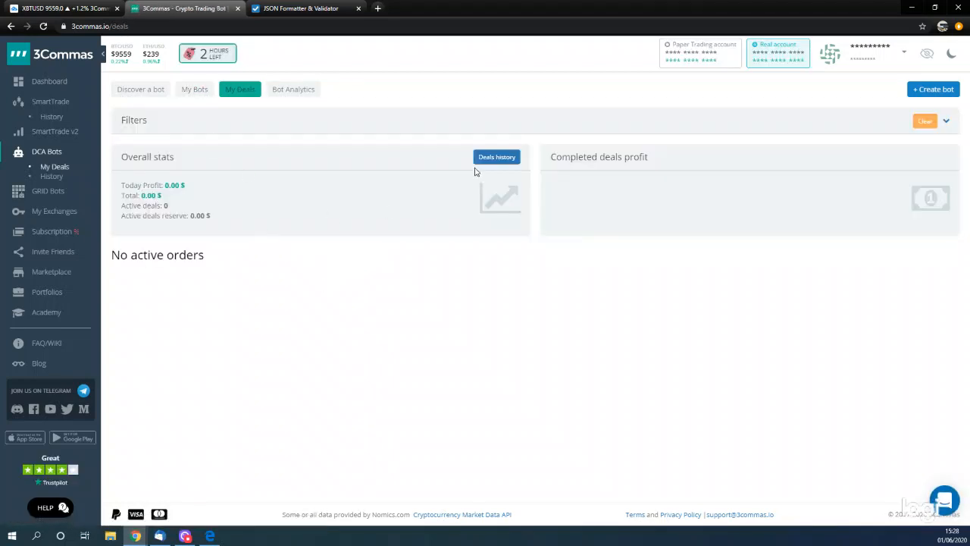
click(485, 157)
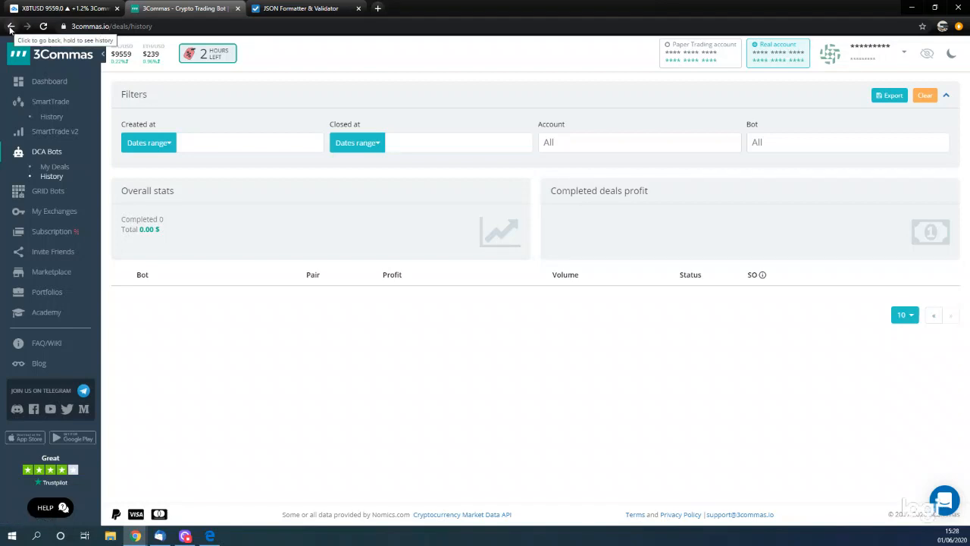
- Start creating a new DCA bot and select Bitmex 2 as its exchange
click(38, 154)
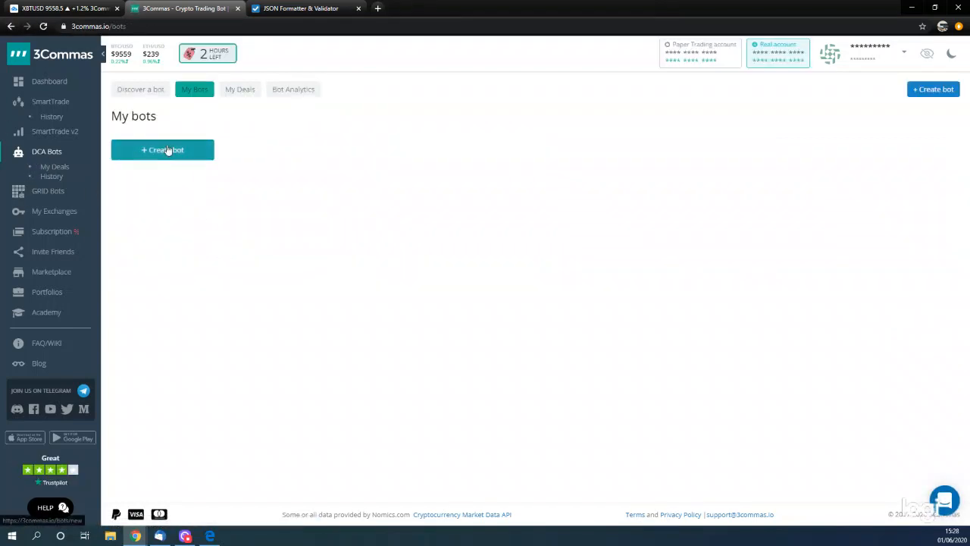
click(167, 149)
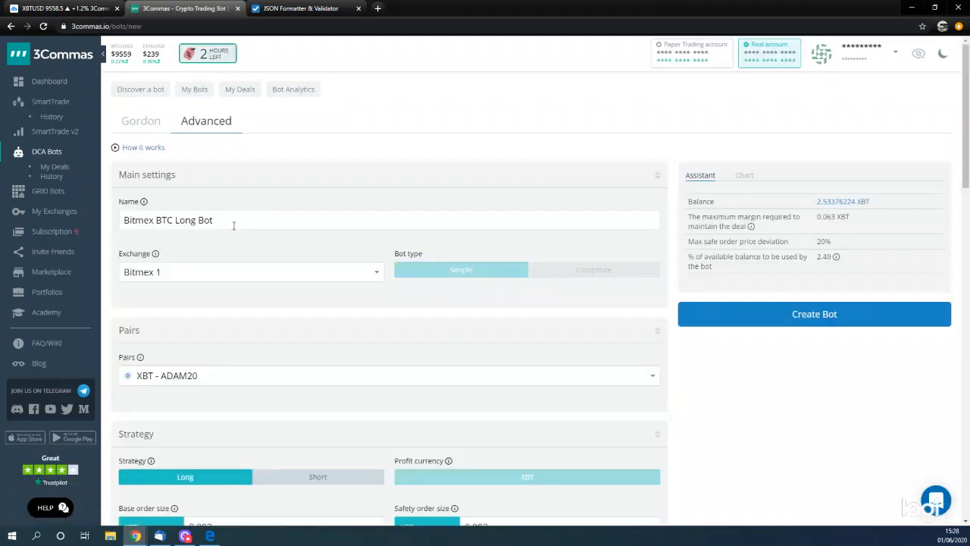
click(239, 277)
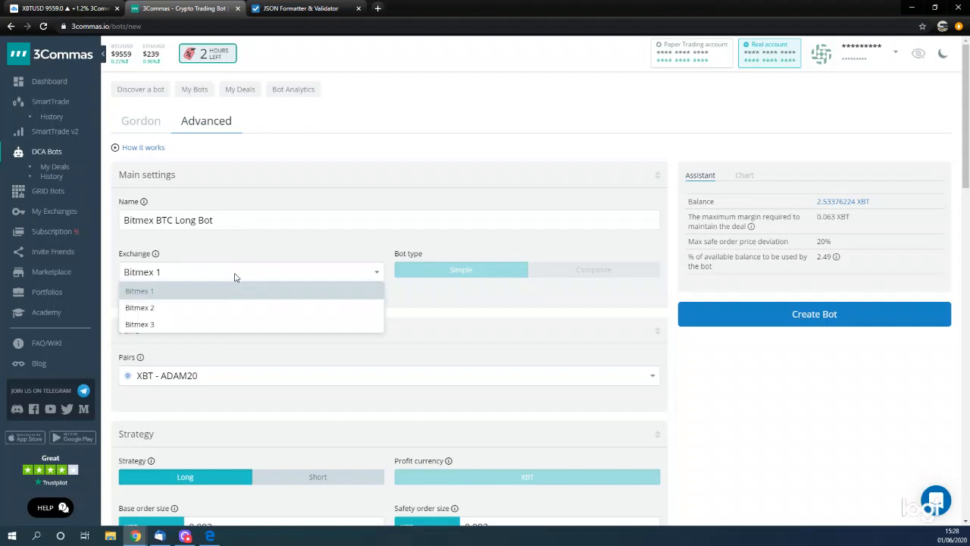
click(182, 309)
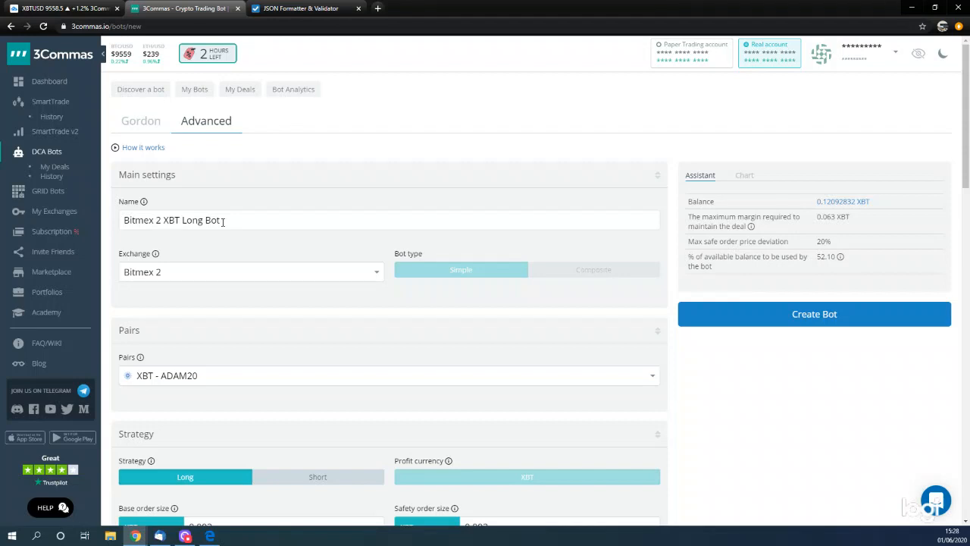
- Try Bitmex 3 and Bitmex 1 as the bot's exchange, returning to Bitmex 2
click(210, 276)
click(182, 321)
click(181, 280)
click(180, 289)
click(188, 273)
click(181, 308)
- Set the bot's trading pair to XBT - XRPUSD
scroll(260, 319, down, 1)
click(224, 278)
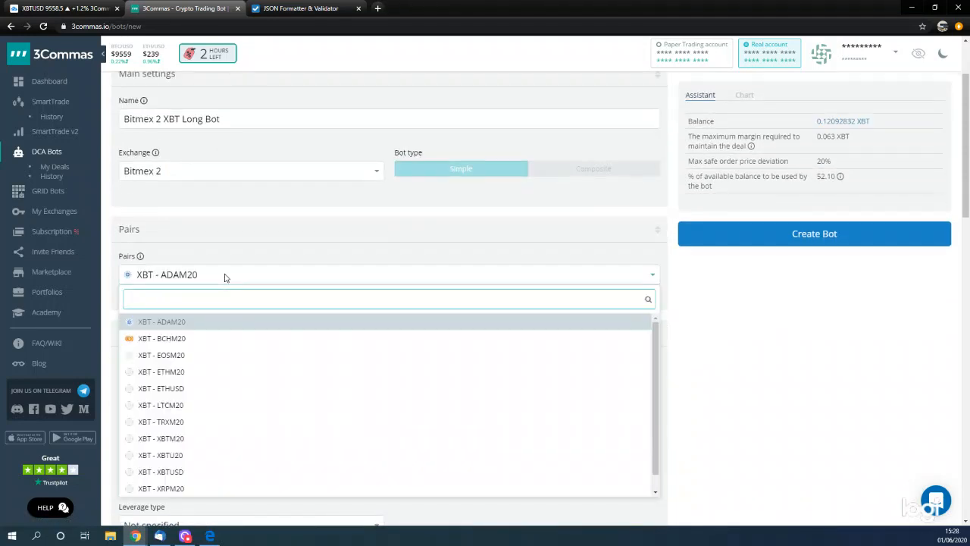
text(xb)
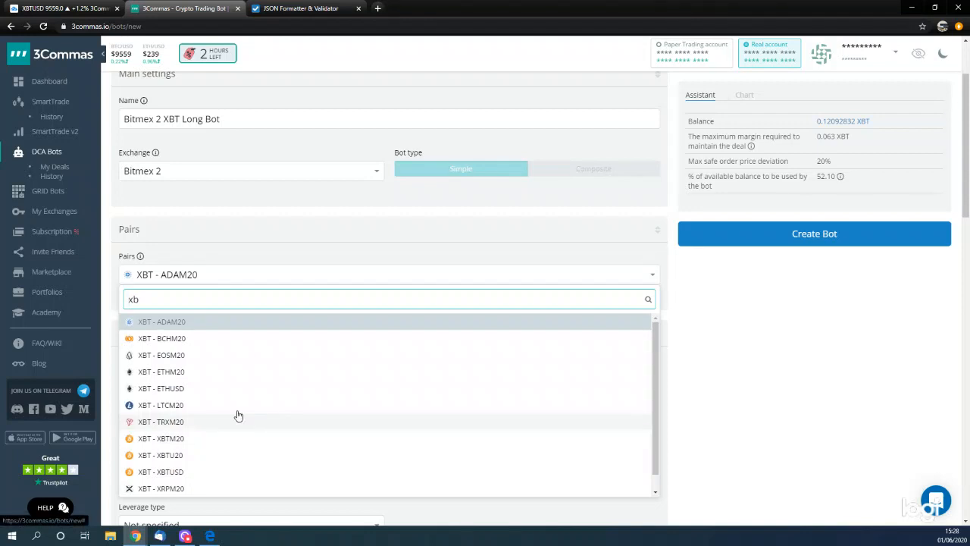
scroll(206, 381, down, 3)
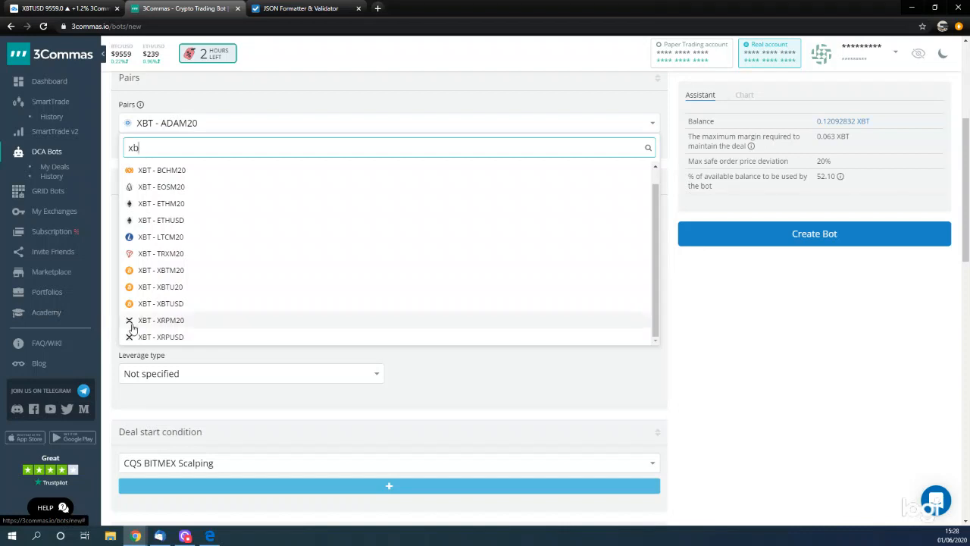
click(150, 336)
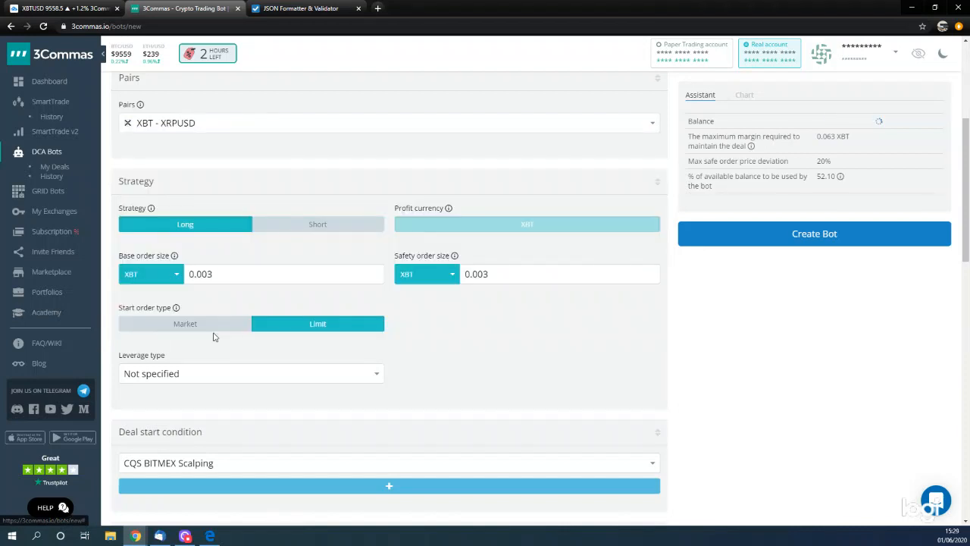
scroll(221, 326, up, 2)
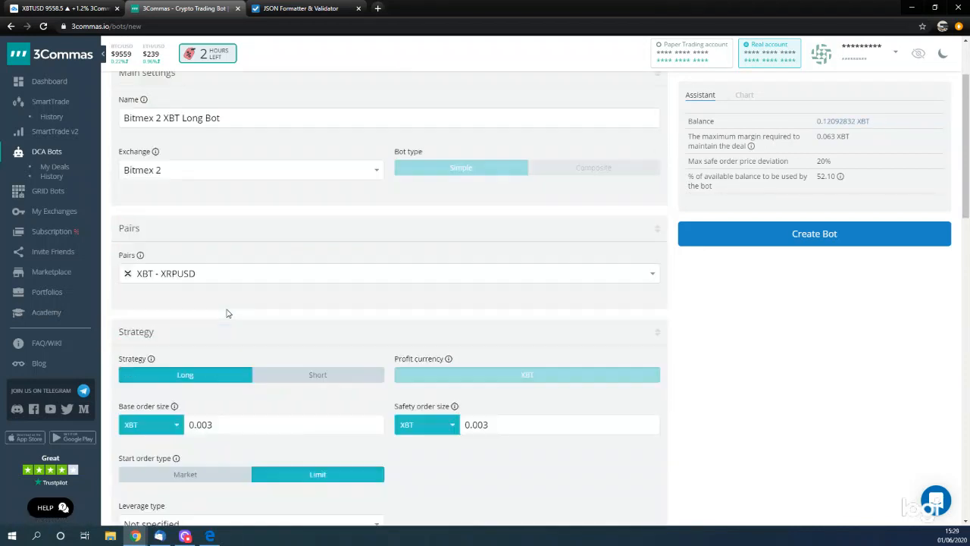
- Change the bot's trading pair to XBT - XBTUSD
click(151, 279)
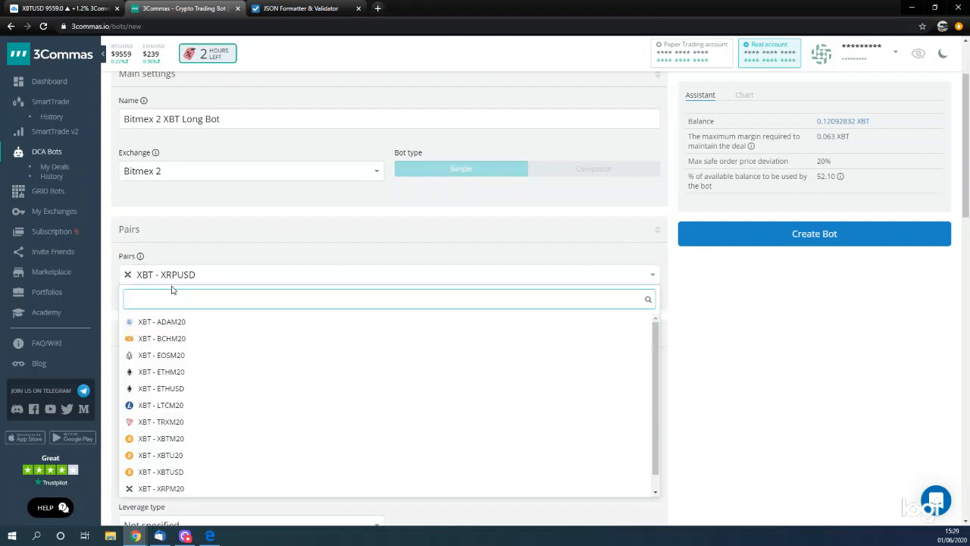
scroll(174, 454, down, 4)
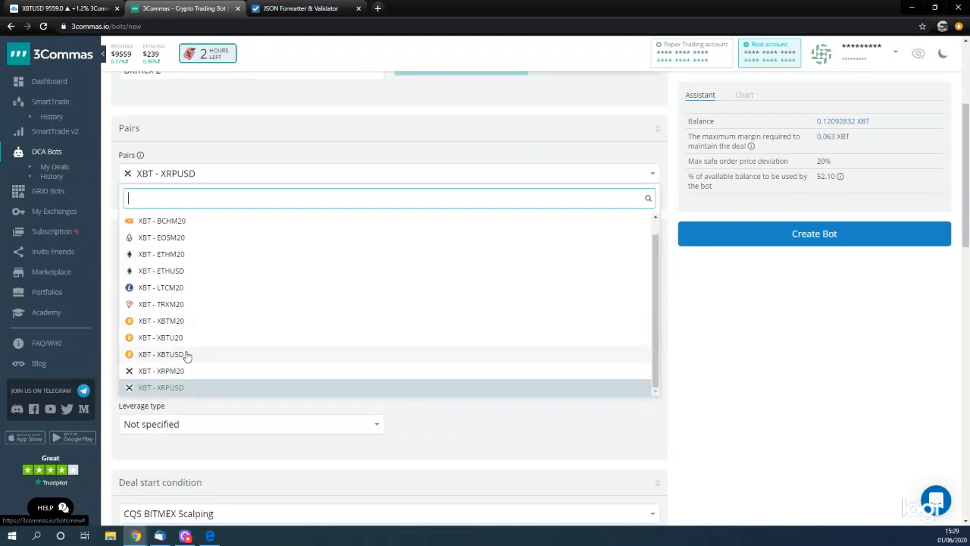
click(186, 355)
scroll(243, 228, up, 2)
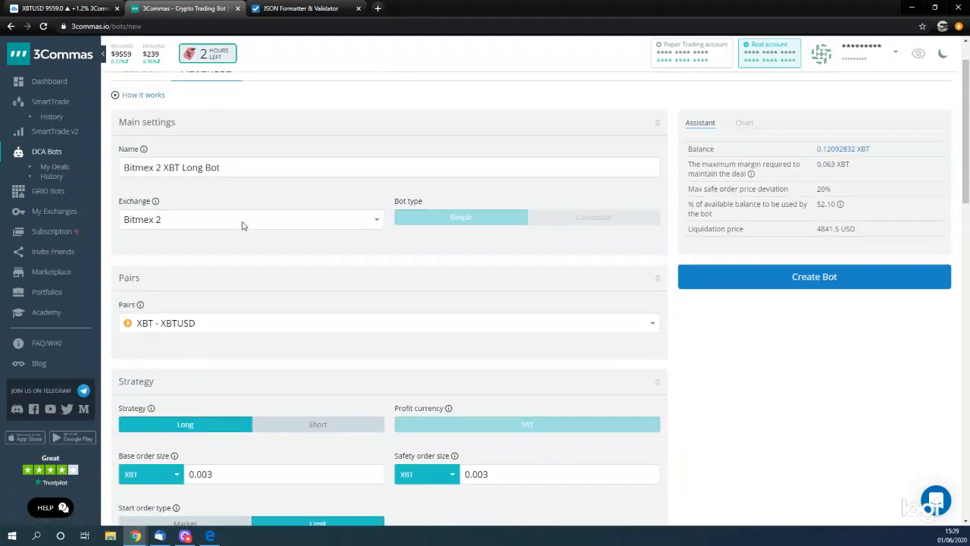
- Try XBTUSD as the unit of the base order size, returning to XBT
scroll(273, 330, down, 2)
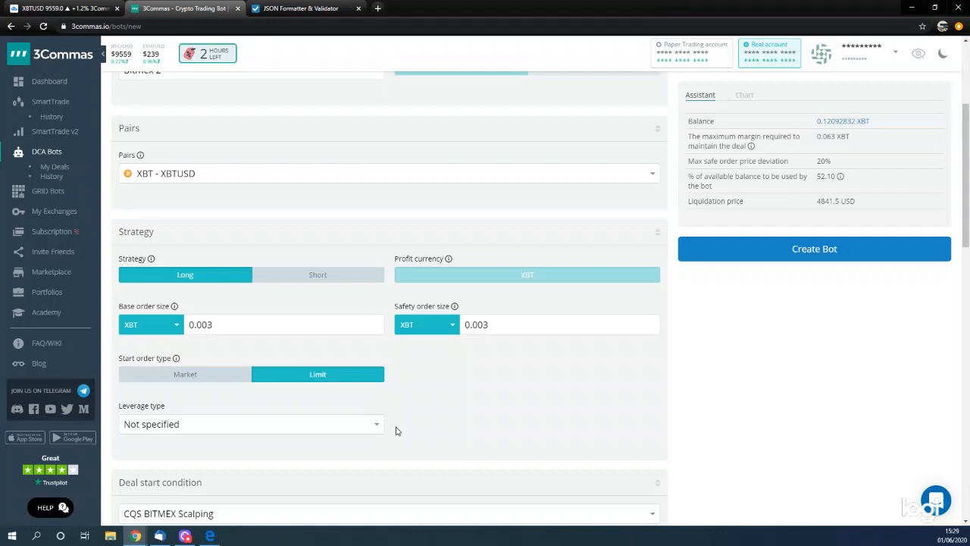
click(170, 332)
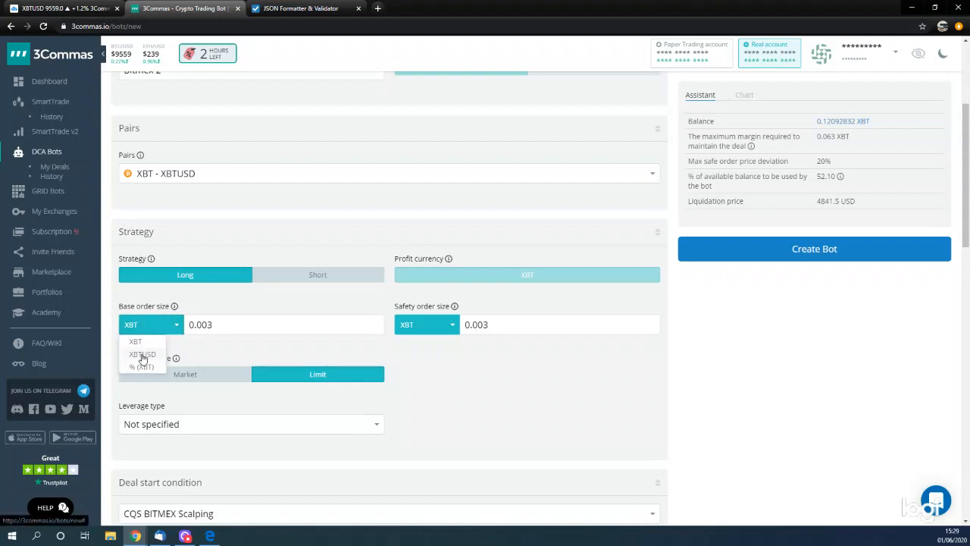
click(141, 355)
click(148, 328)
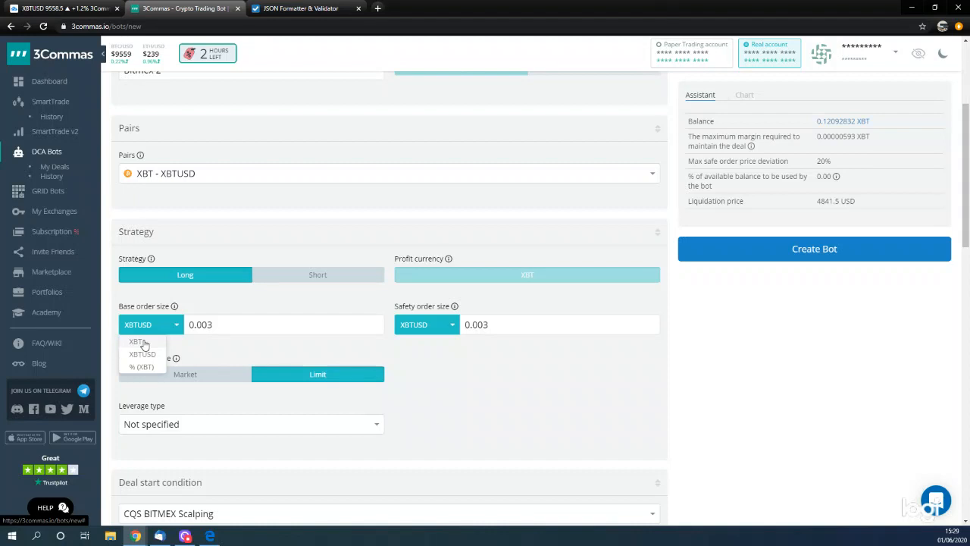
click(142, 343)
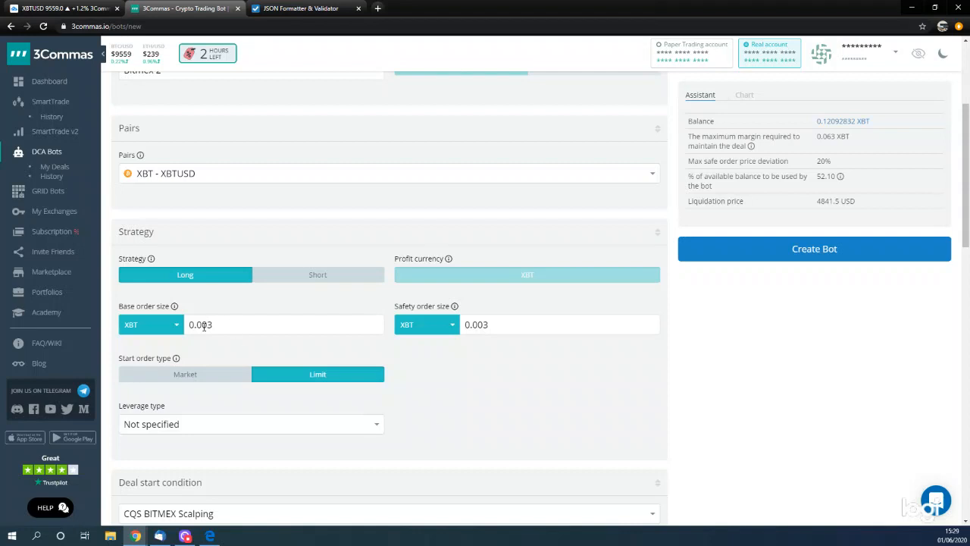
- Set the order size unit to XBTUSD, with a base order size of 2000 and a safety order size of 100
click(143, 330)
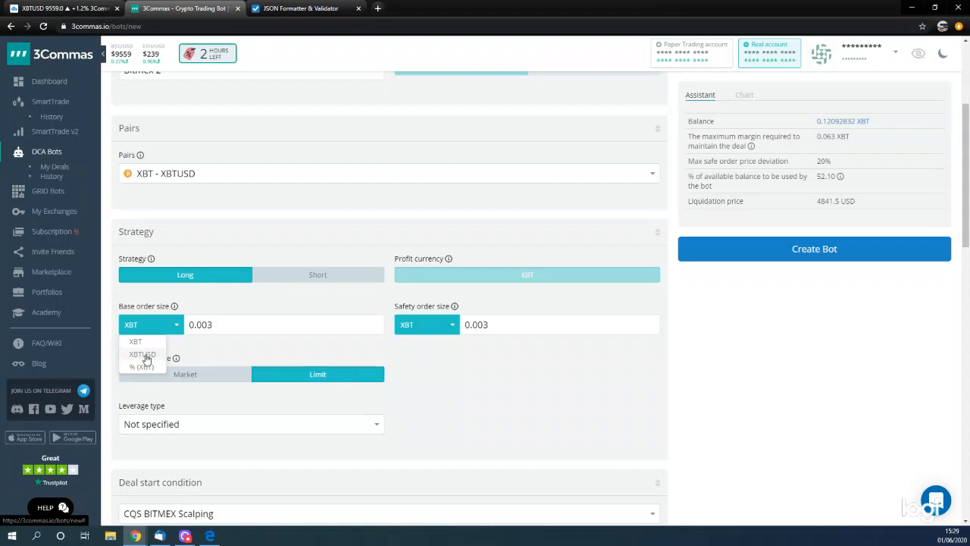
click(142, 354)
drag(227, 324, 155, 332)
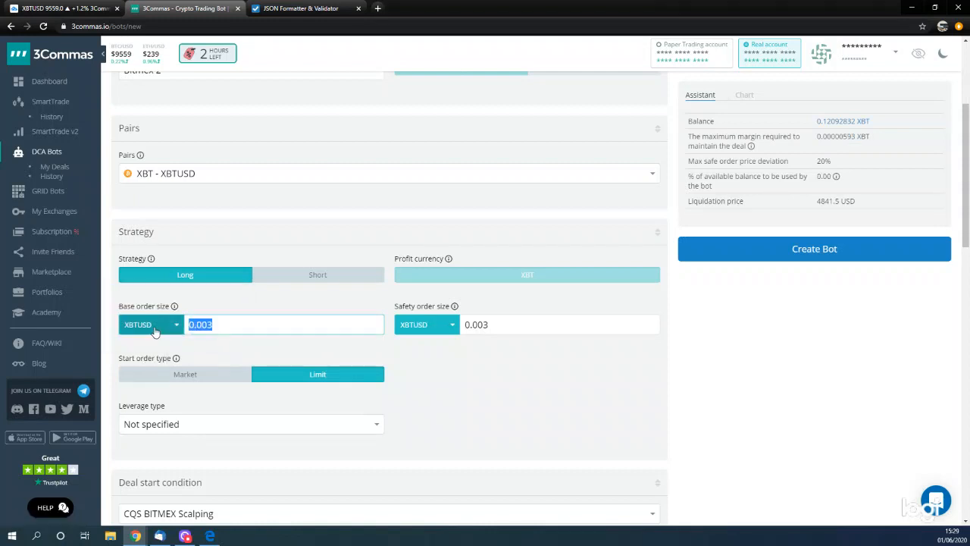
text(2000)
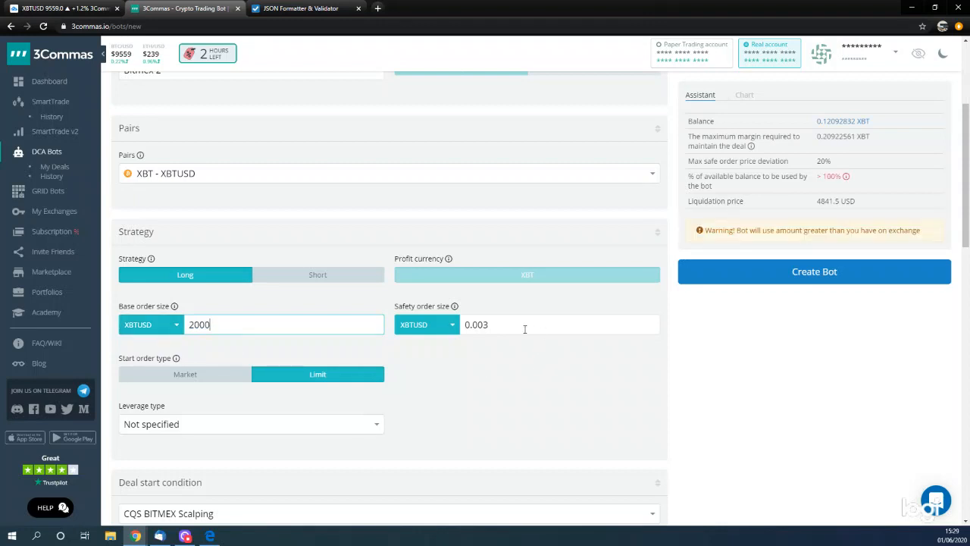
drag(496, 325, 431, 329)
text(100)
click(523, 401)
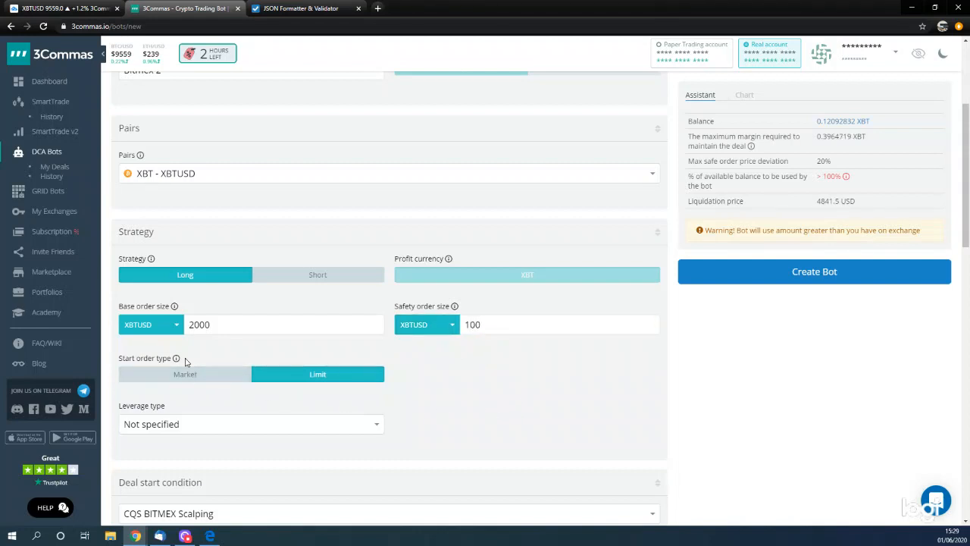
- Keep the start order type on Limit and set a custom leverage of 25x
double_click(317, 374)
scroll(372, 387, down, 1)
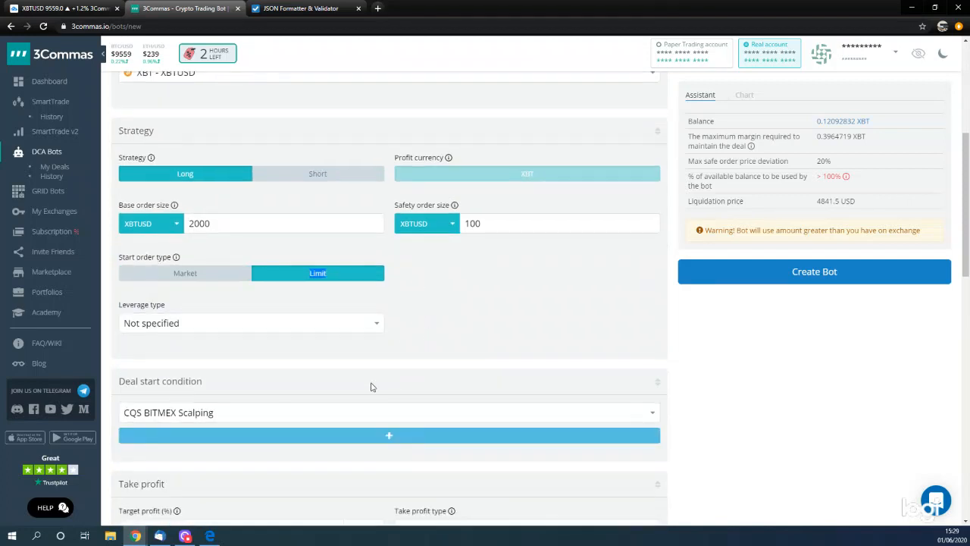
click(302, 326)
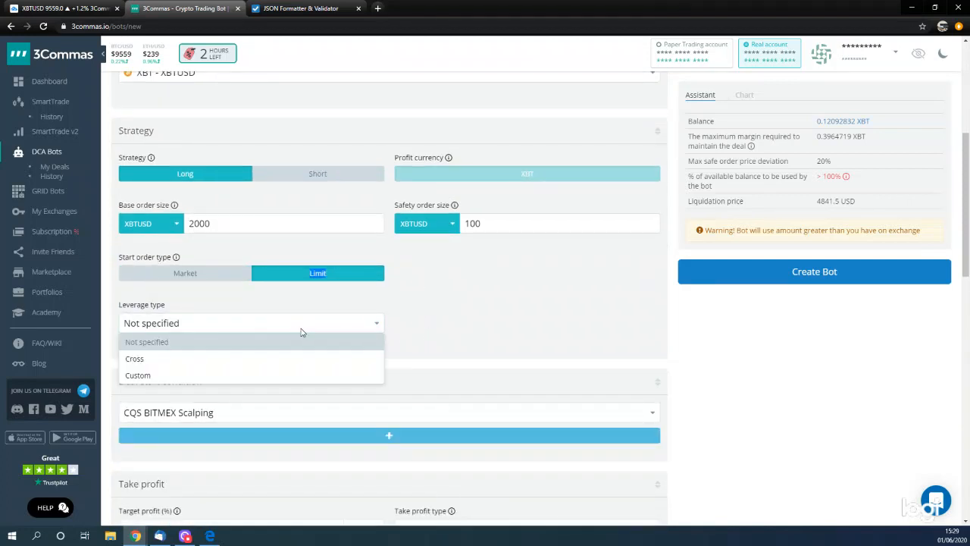
click(161, 376)
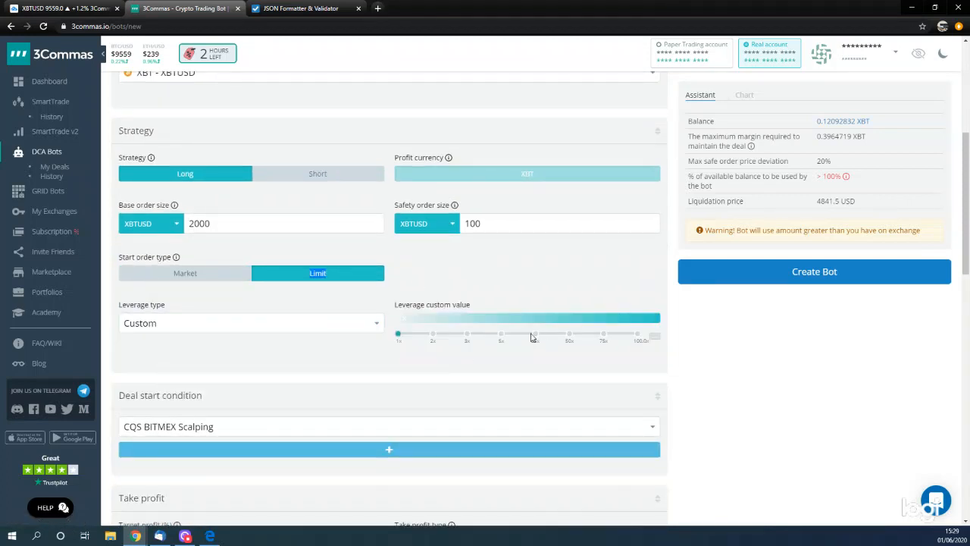
click(535, 337)
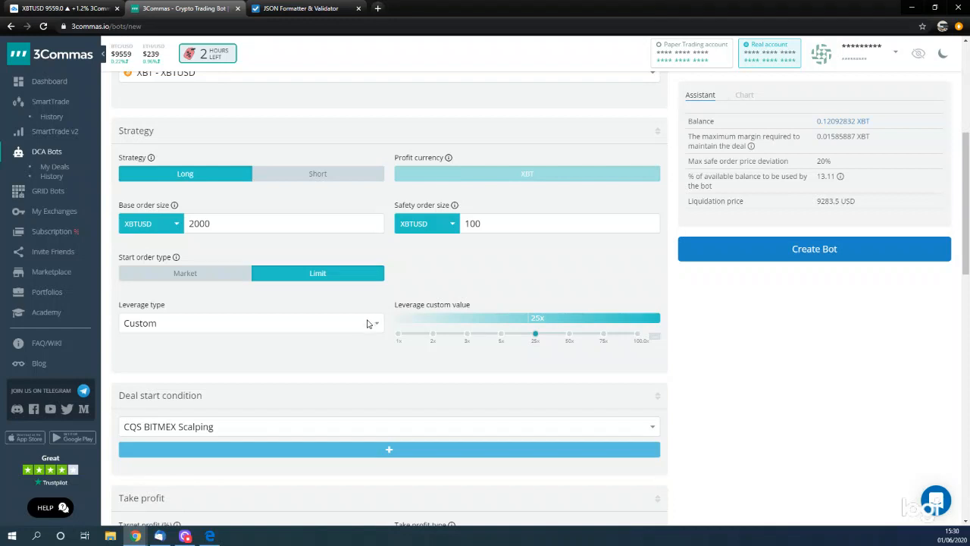
- Set the deal start condition to Trading View custom signal
scroll(370, 322, down, 1)
scroll(363, 334, up, 1)
scroll(364, 327, down, 2)
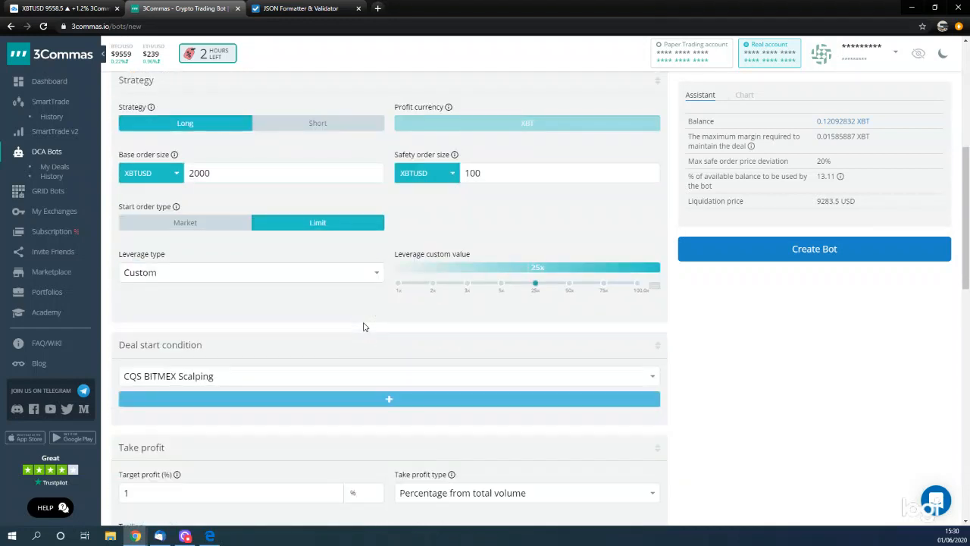
scroll(381, 346, down, 3)
click(404, 277)
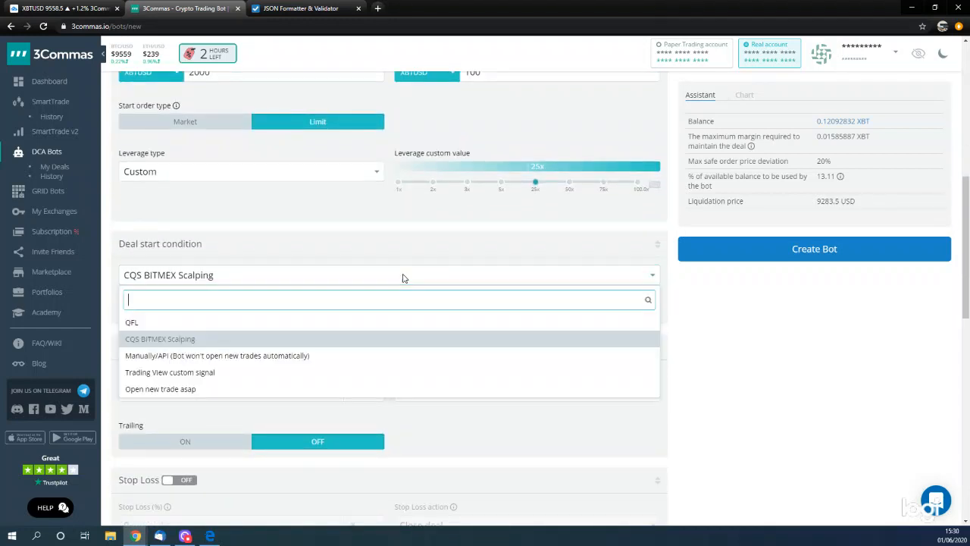
click(159, 374)
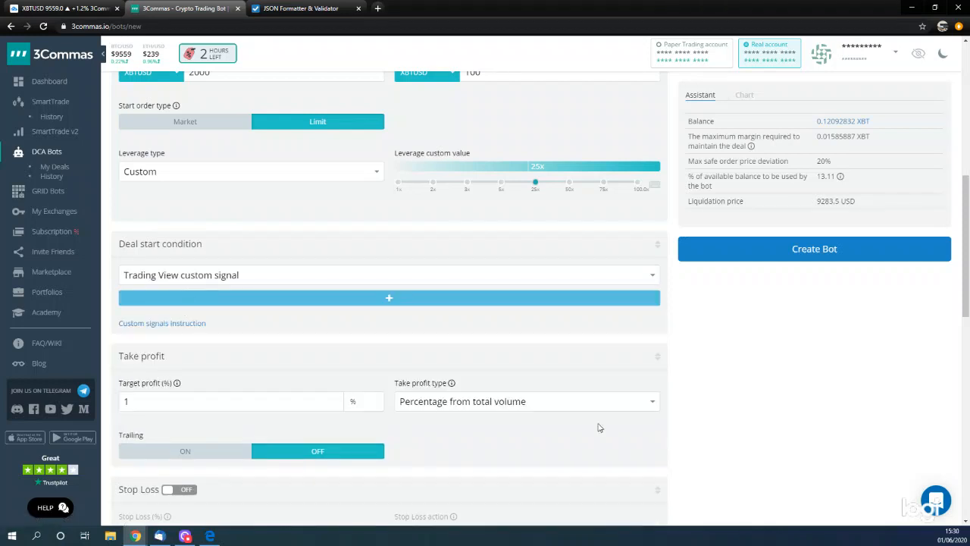
- Set the target profit to 0.4% and check the take profit type options, keeping Percentage from total volume
scroll(442, 405, down, 3)
click(228, 300)
key(BackSpace)
text(0.4)
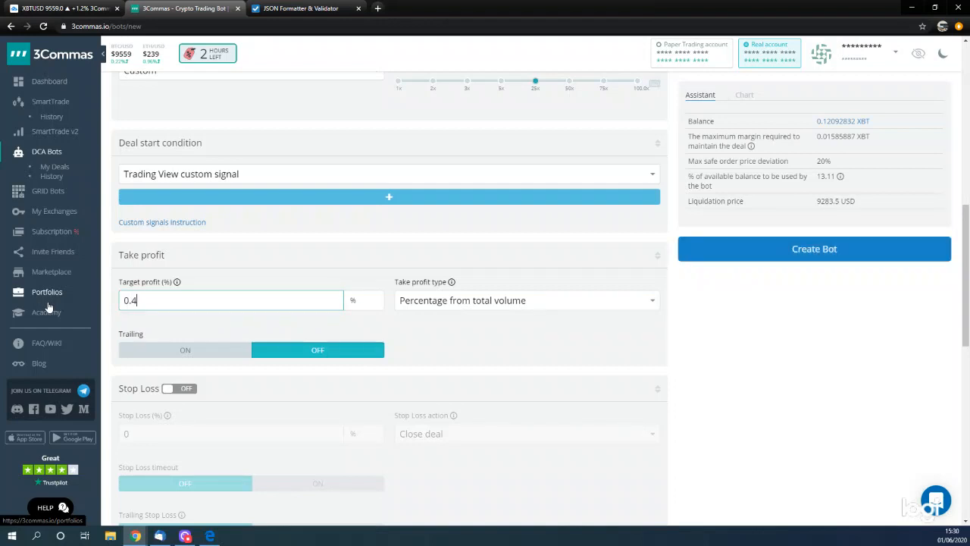
click(476, 303)
click(493, 272)
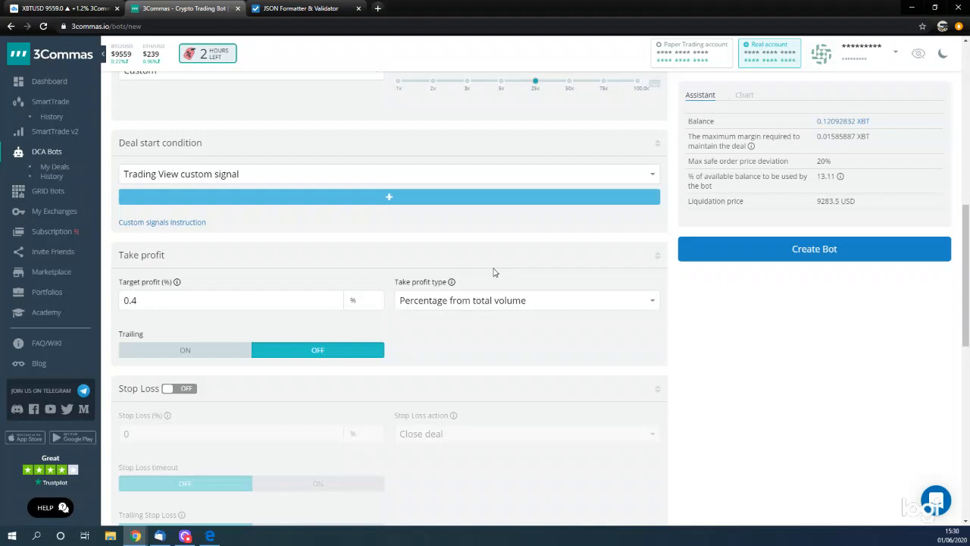
click(487, 303)
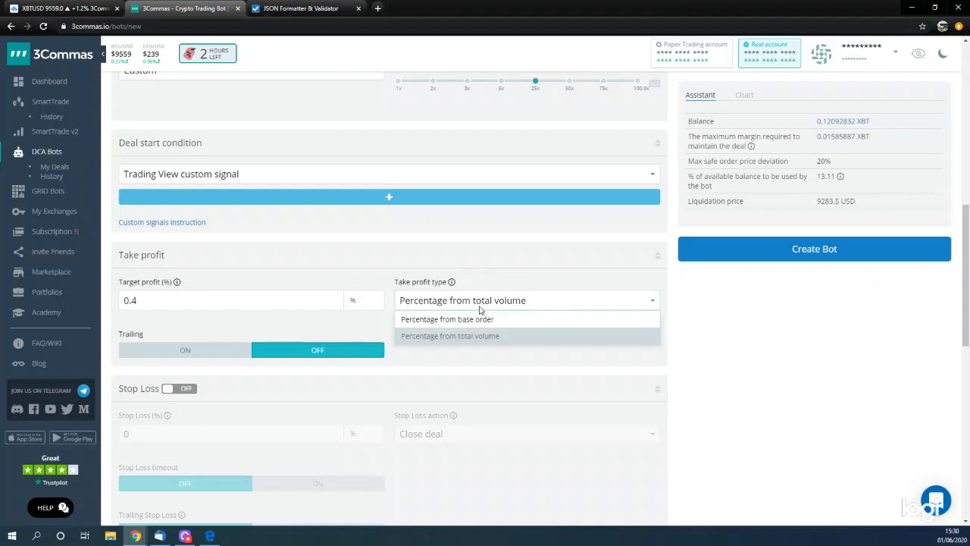
click(494, 254)
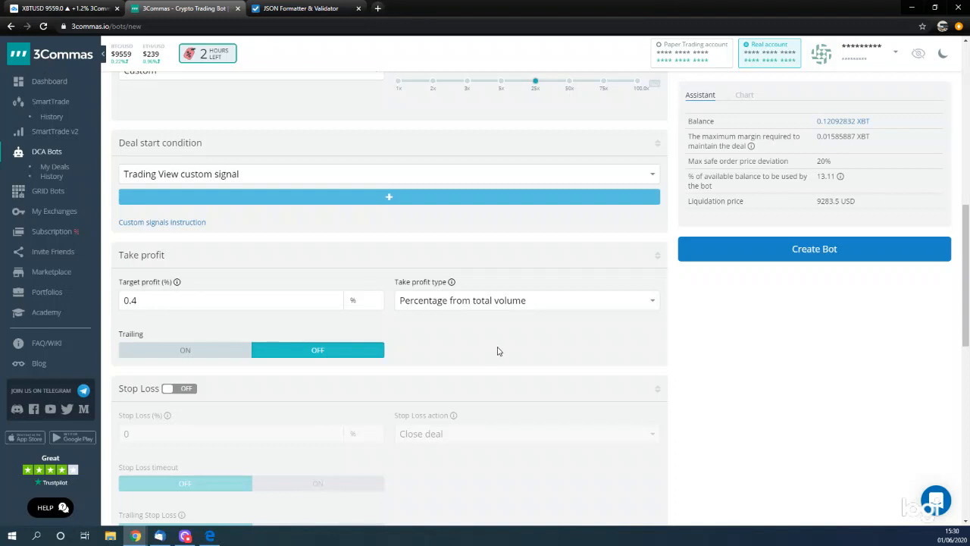
- Set the target profit to 0.5% and turn on trailing with a deviation of 0.1%
scroll(281, 346, up, 1)
scroll(190, 326, down, 1)
click(131, 300)
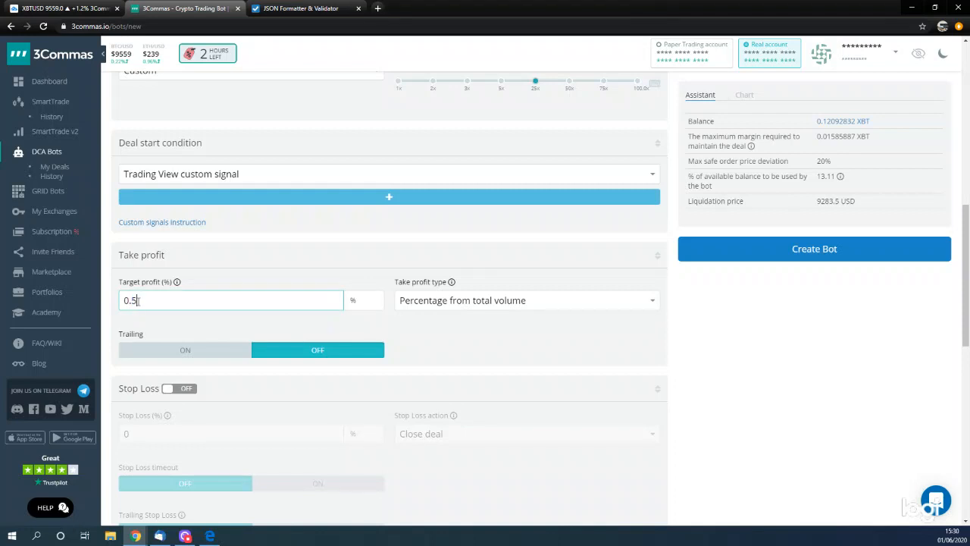
click(190, 351)
drag(409, 356, 416, 355)
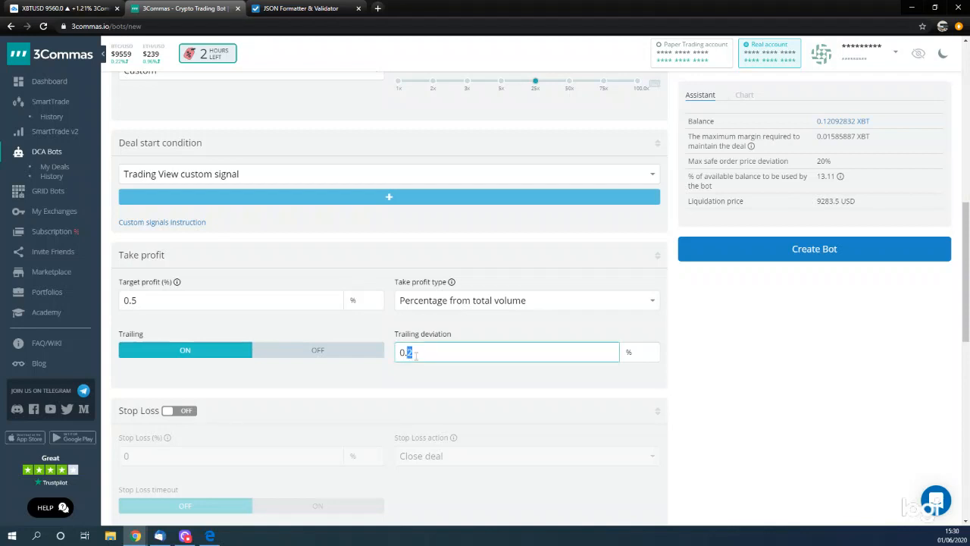
text(1)
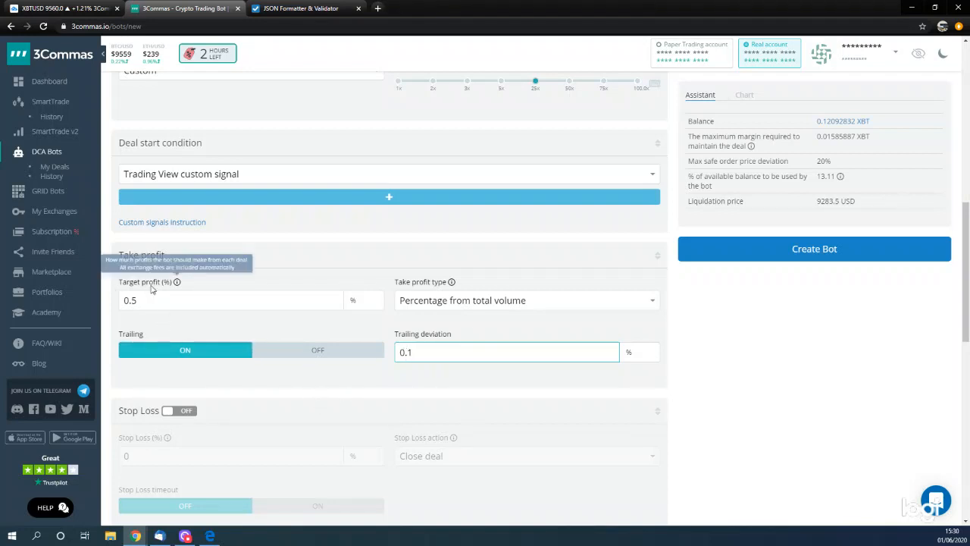
- Enable the stop loss at 0.5% and turn on the stop loss timeout
scroll(344, 377, down, 1)
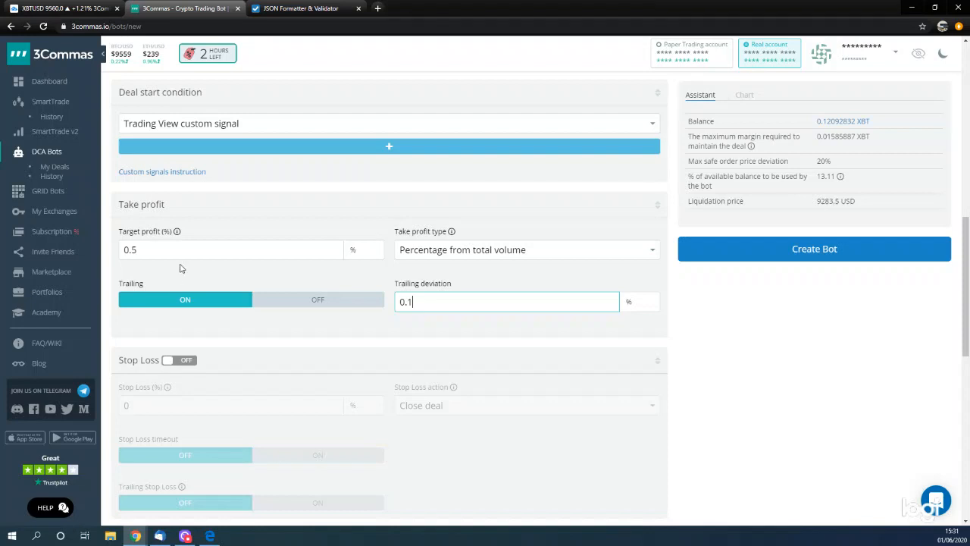
scroll(338, 347, down, 1)
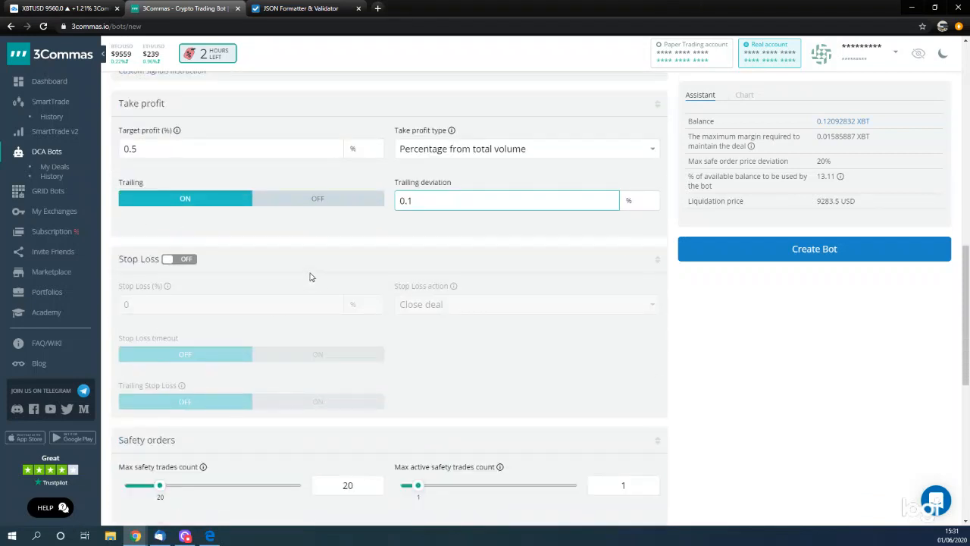
click(181, 262)
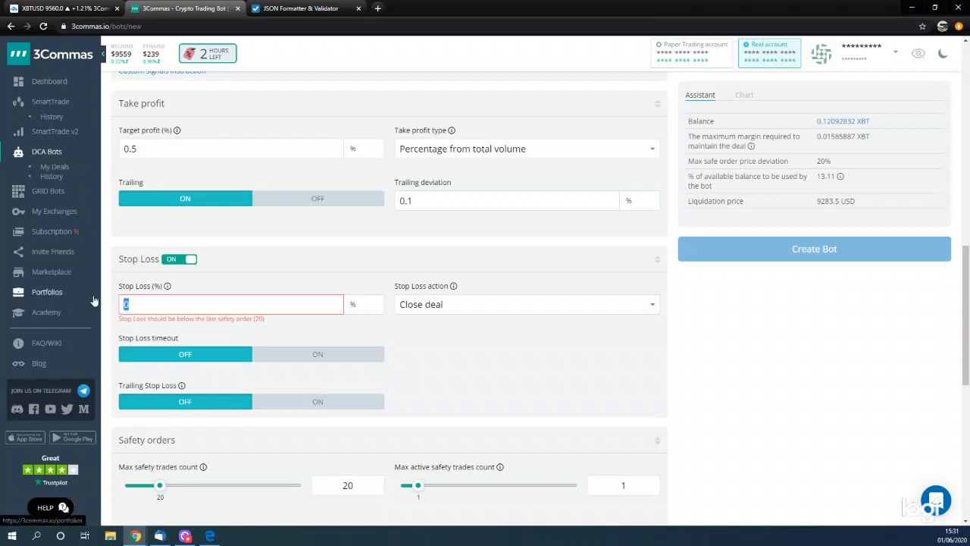
text(0.)
click(275, 355)
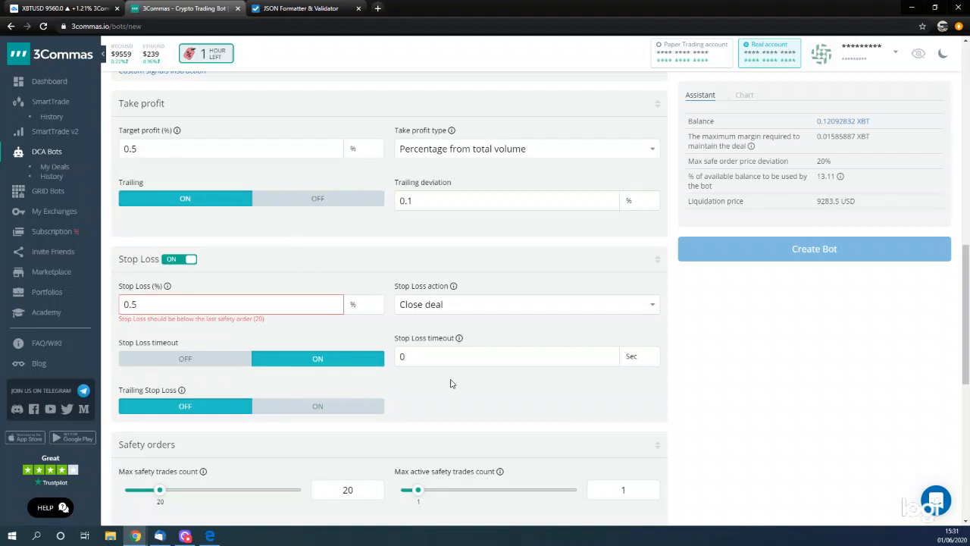
- Set both the max safety trades count and the max active safety trades count to 0, and the safety order price deviation to 7.33%
scroll(451, 384, up, 1)
scroll(450, 384, down, 2)
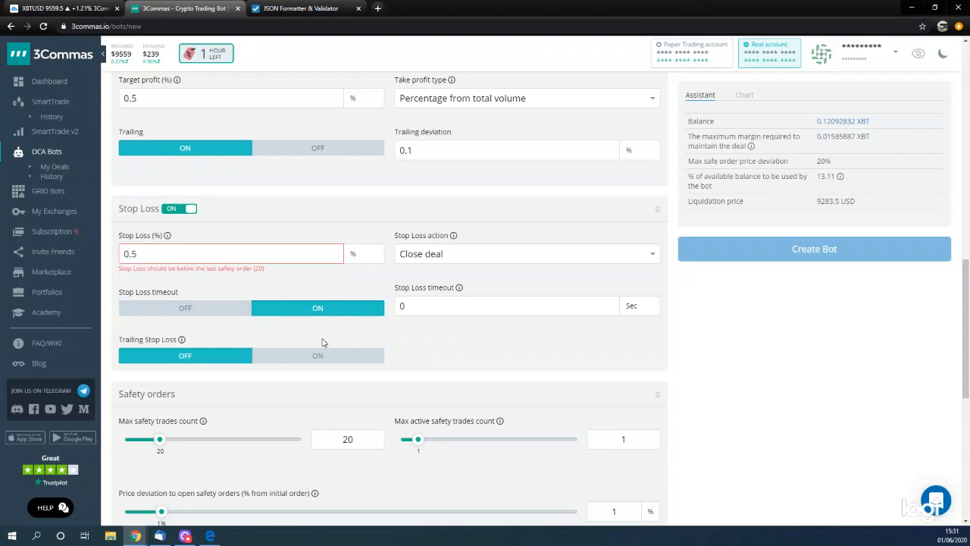
scroll(327, 334, down, 1)
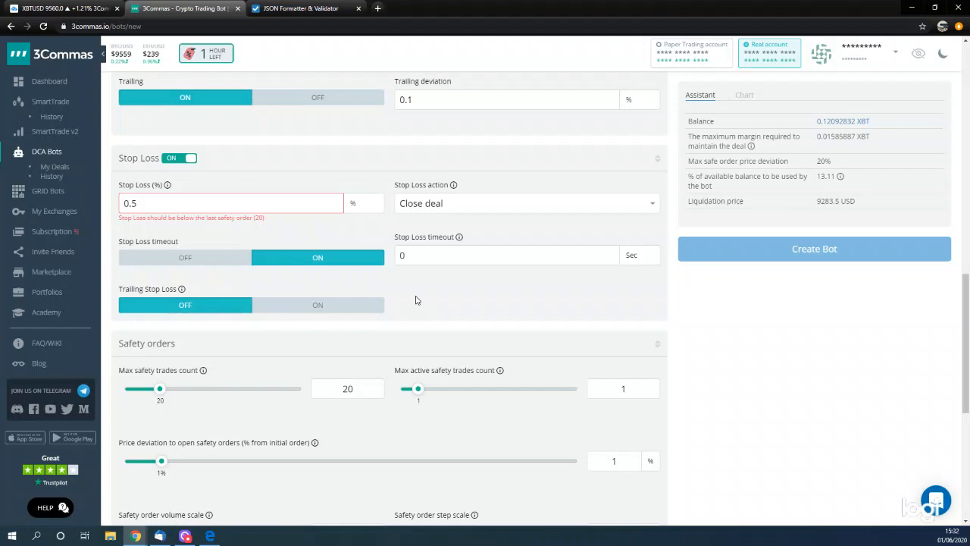
scroll(395, 327, down, 2)
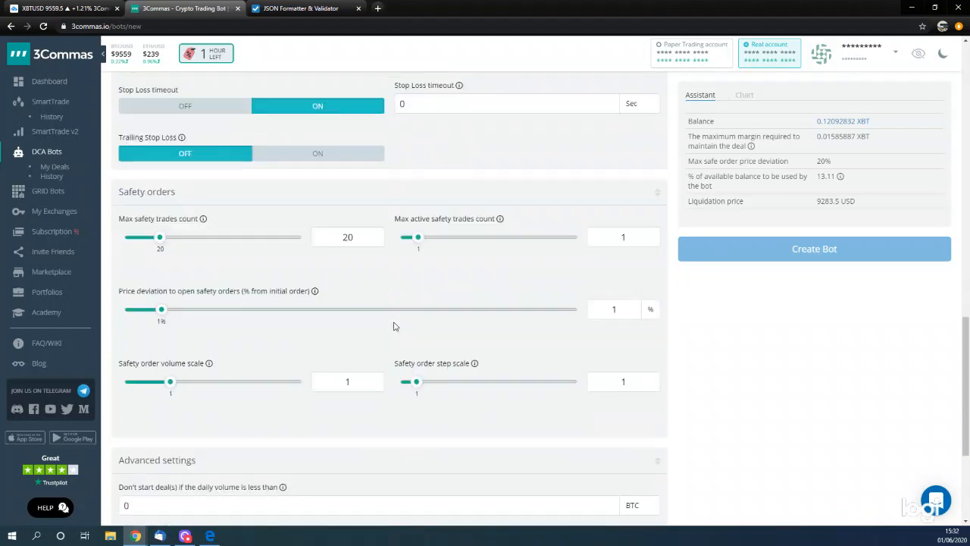
drag(159, 239, 114, 238)
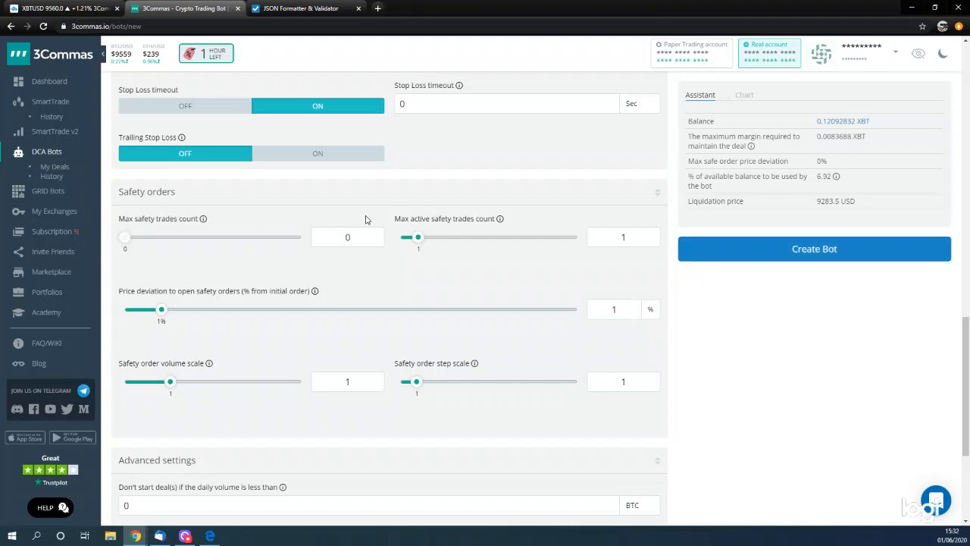
scroll(156, 275, up, 1)
scroll(160, 269, down, 2)
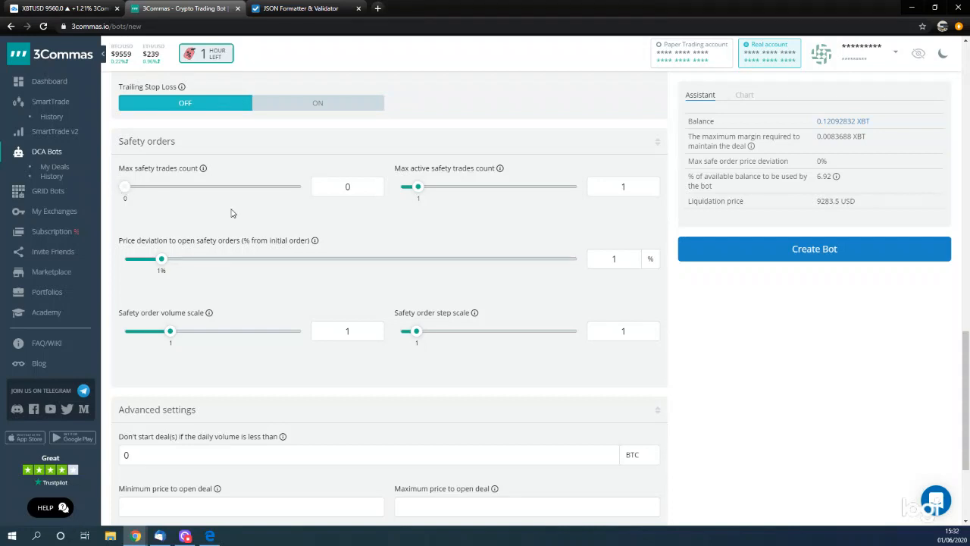
drag(420, 188, 387, 191)
click(454, 259)
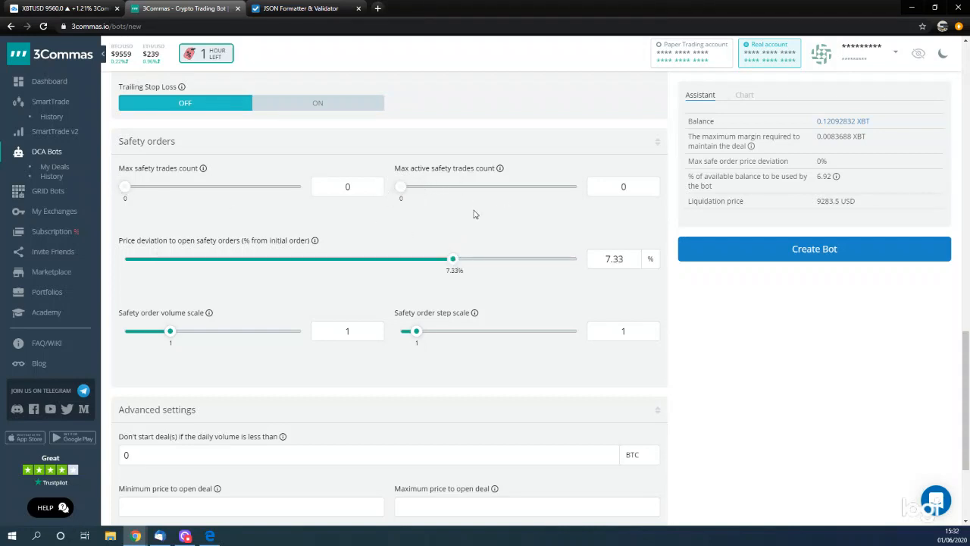
- Set the price deviation to open safety orders to 0.53%
click(127, 258)
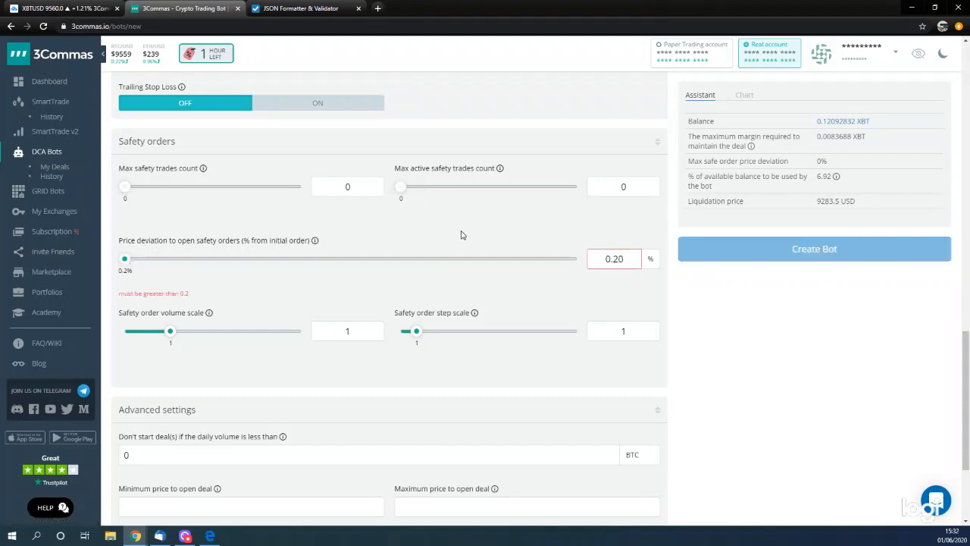
scroll(466, 235, up, 1)
scroll(379, 220, down, 2)
drag(126, 210, 147, 212)
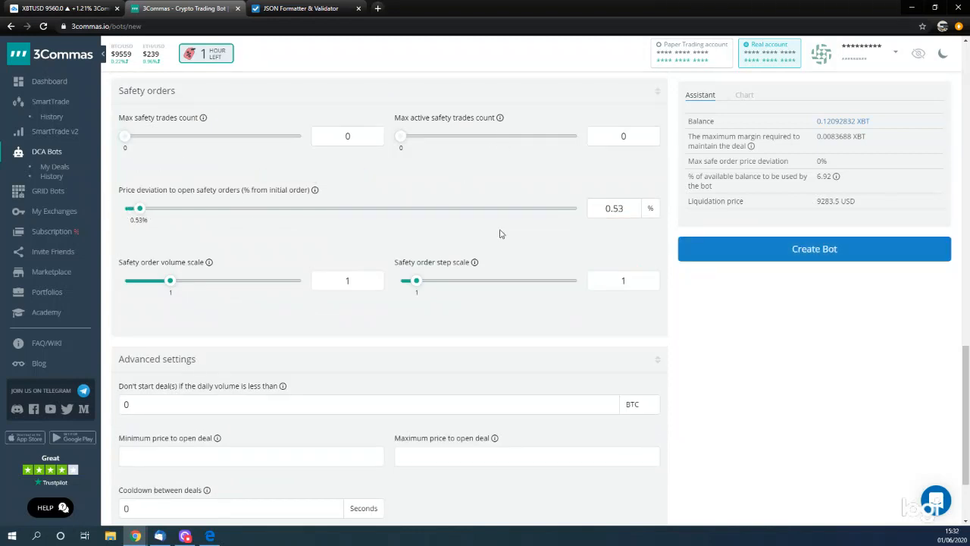
- Check the remaining settings of the long bot, then create the bot and start it
scroll(501, 213, down, 3)
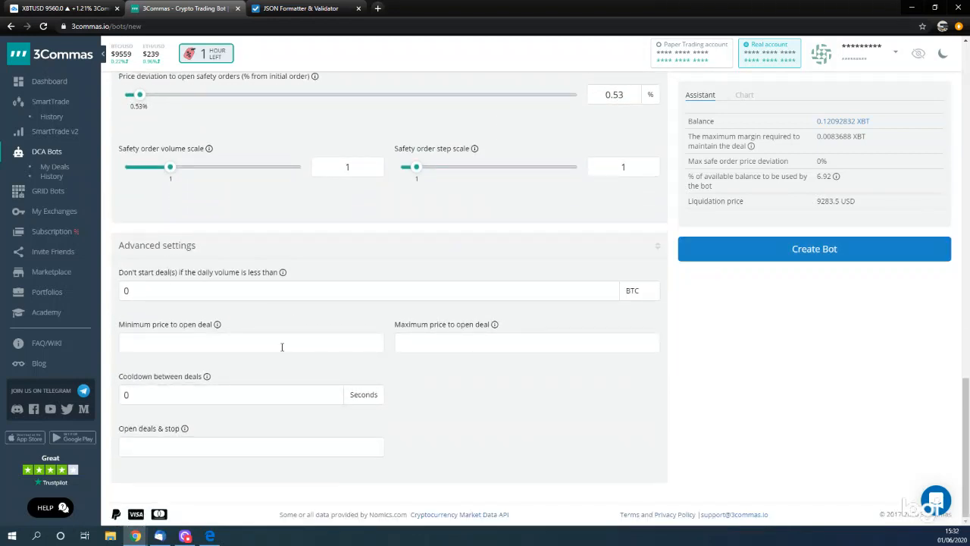
scroll(401, 379, up, 15)
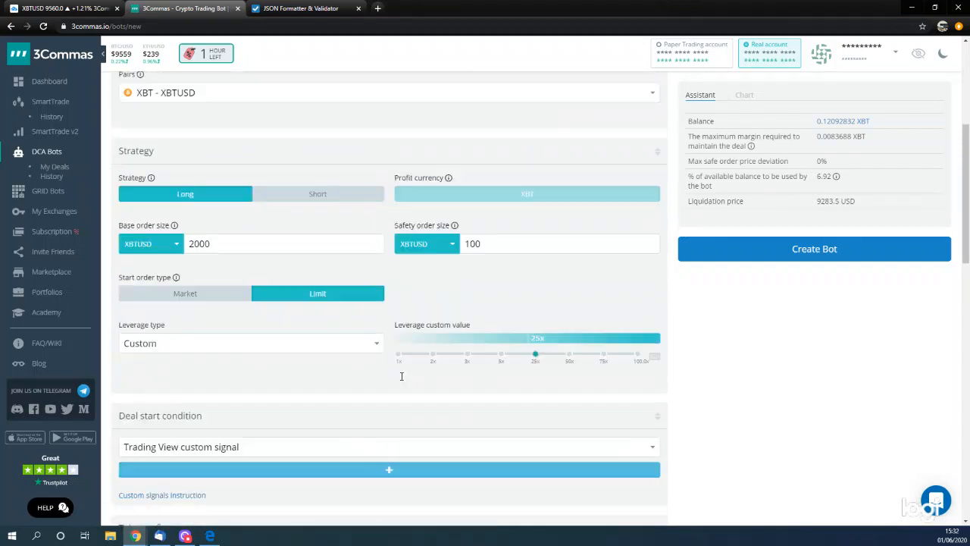
scroll(379, 341, up, 2)
scroll(367, 329, down, 1)
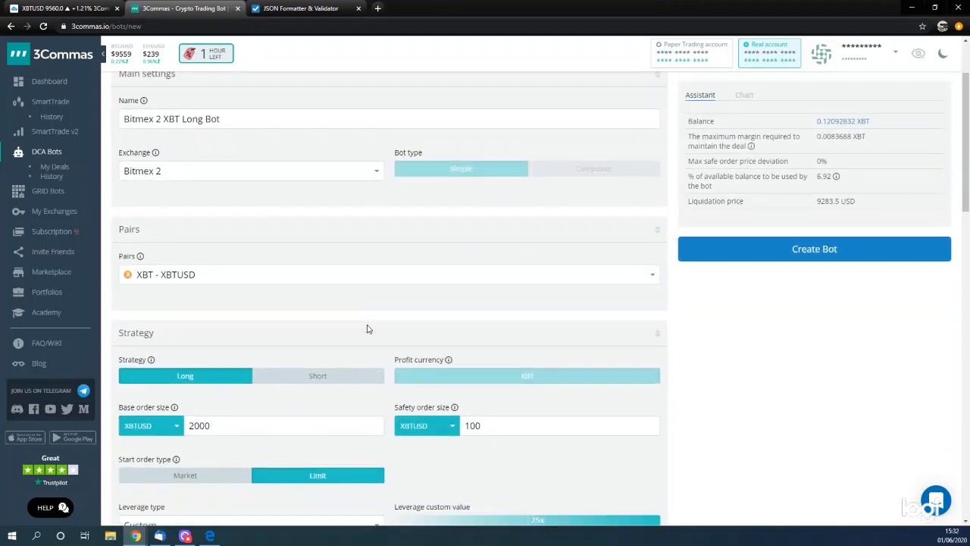
scroll(367, 329, down, 1)
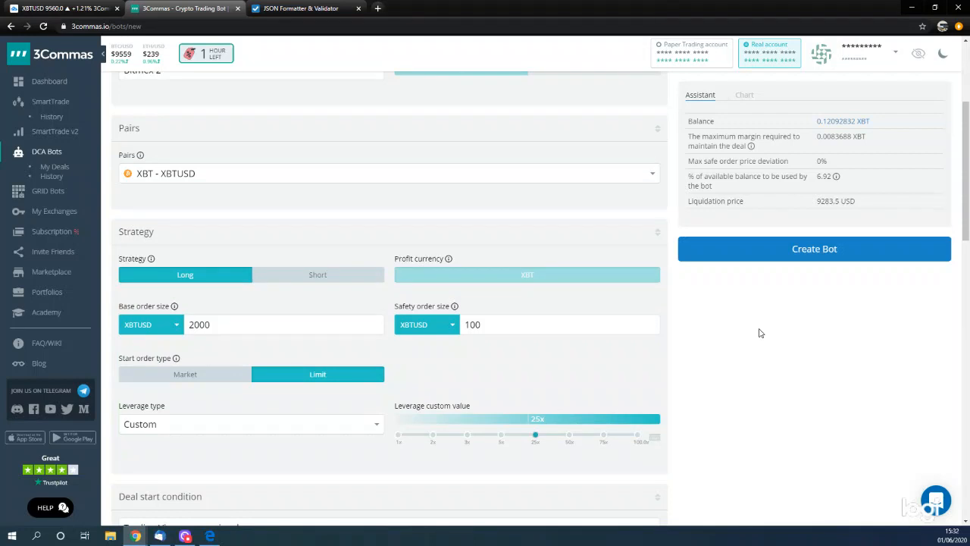
click(787, 257)
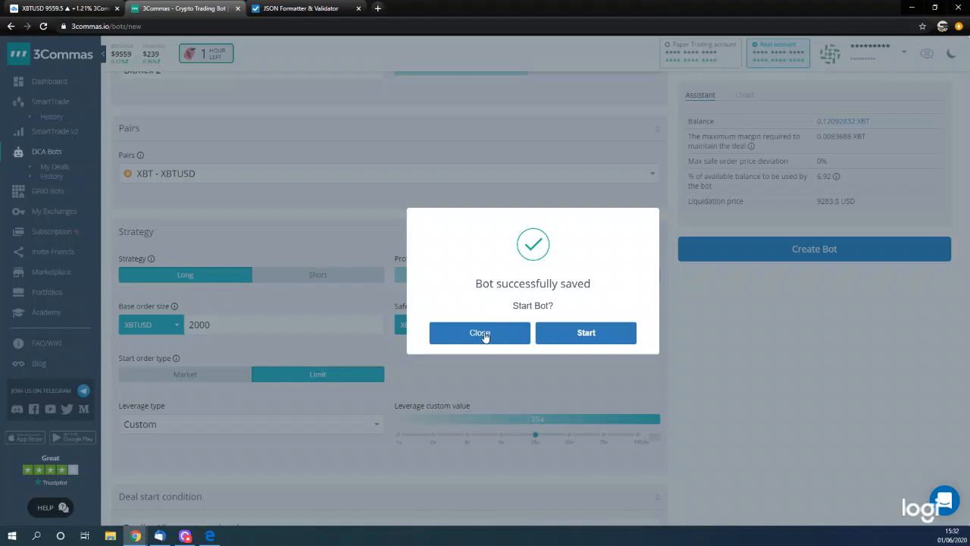
click(558, 337)
click(549, 321)
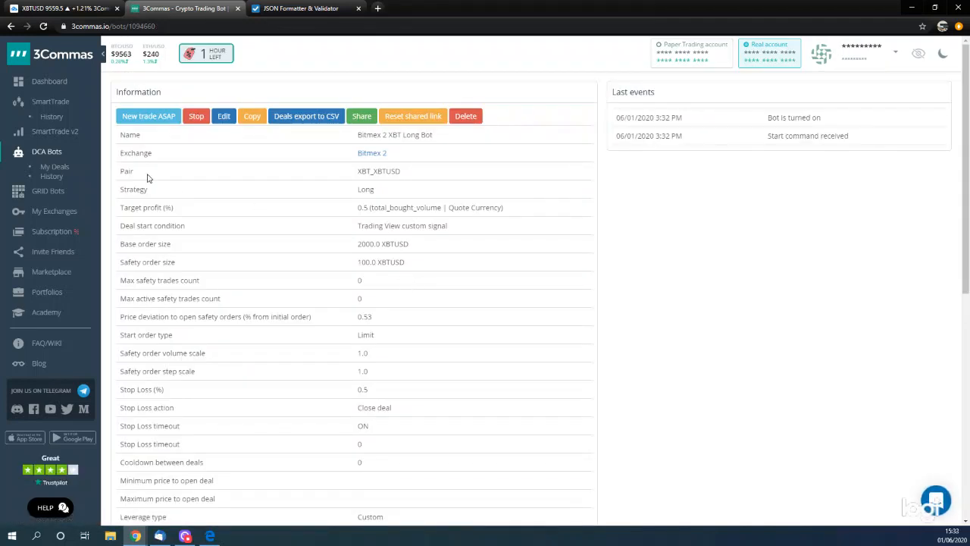
- Copy the long bot and remove "XBT Long Bot" from the copy's name, leaving "Bitmex 2"
click(247, 120)
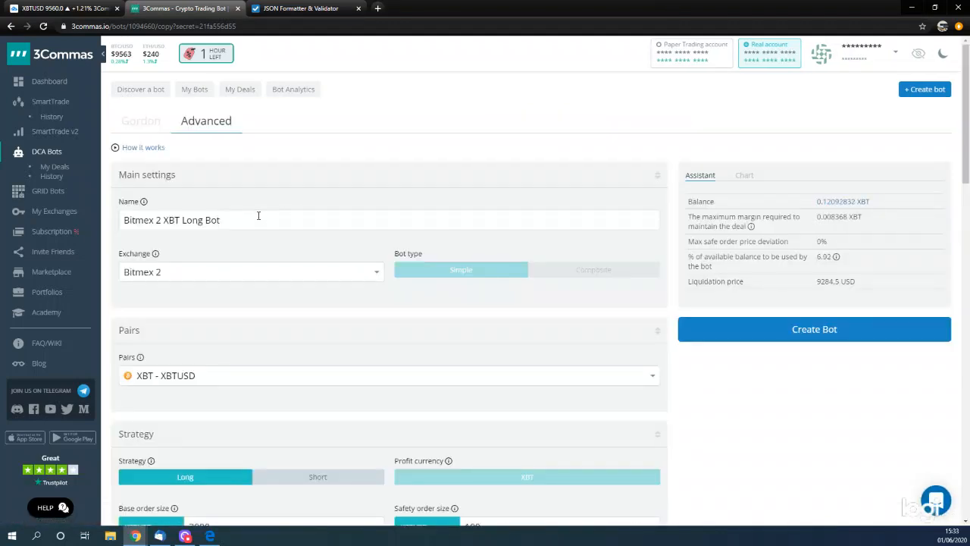
drag(182, 220, 281, 221)
click(184, 220)
drag(161, 220, 323, 222)
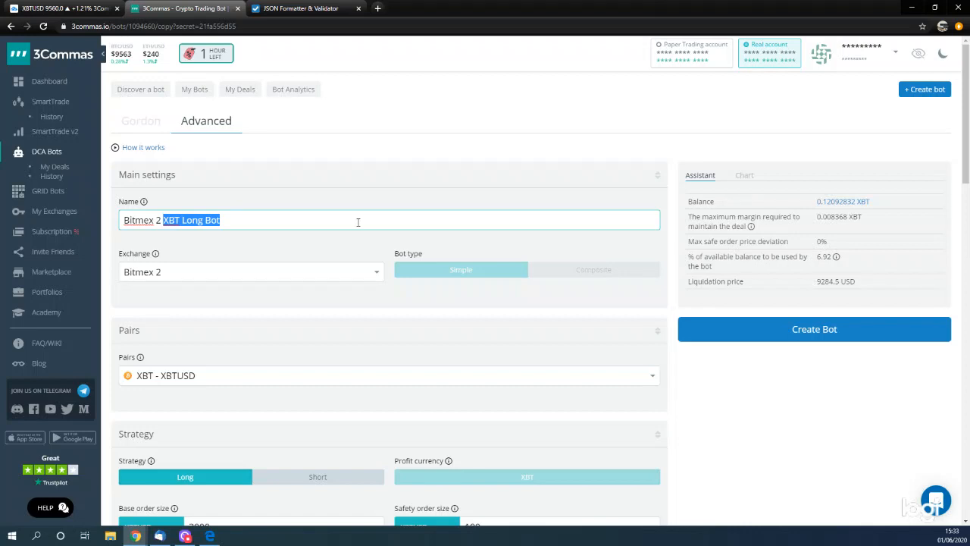
text(12)
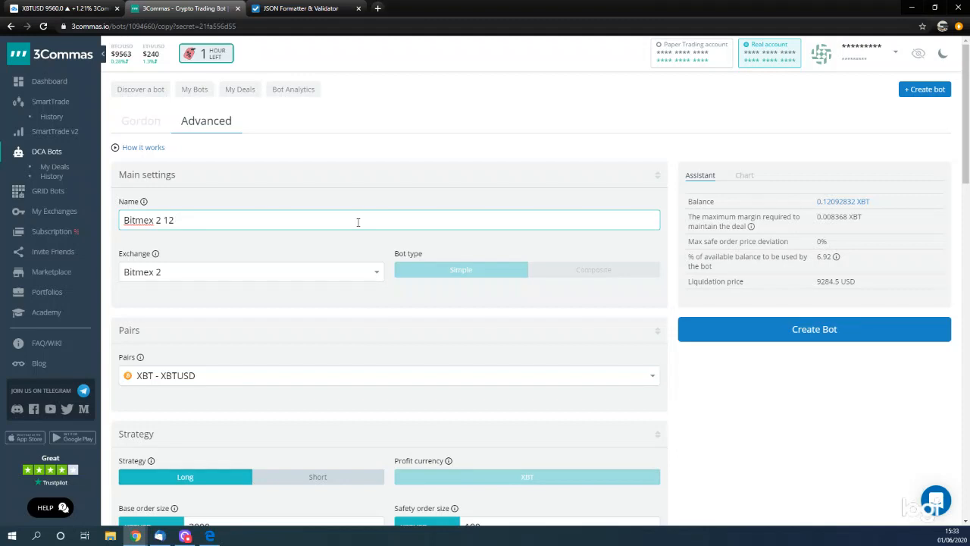
key(BackSpace)
key(BackSpace)
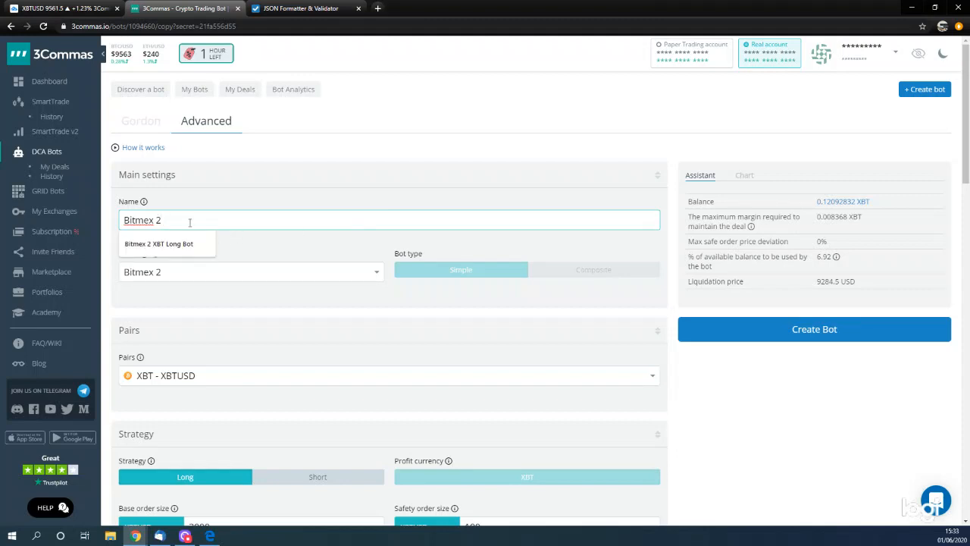
- Prefix the copied bot's name so it reads "12min 18 LB Dom Bitmex 2"
text(12min)
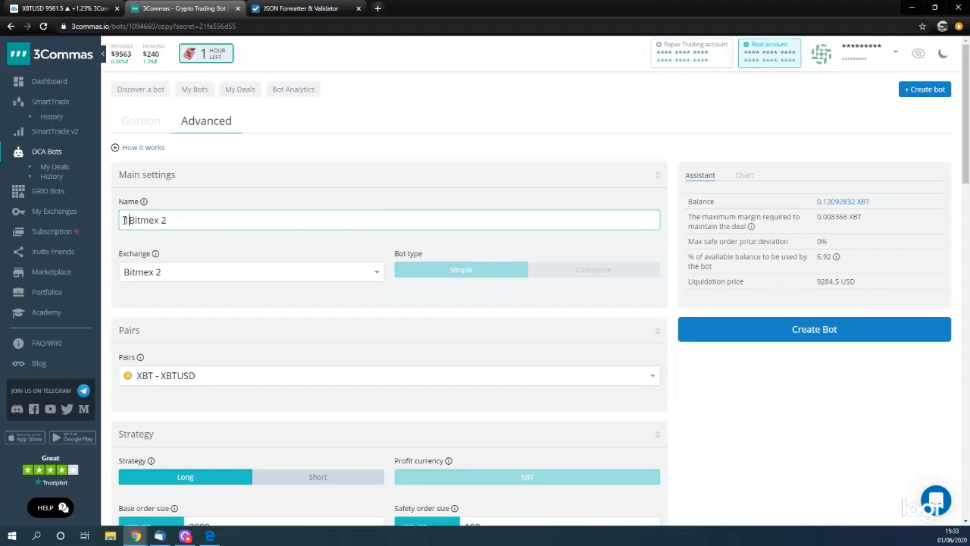
text( 18 )
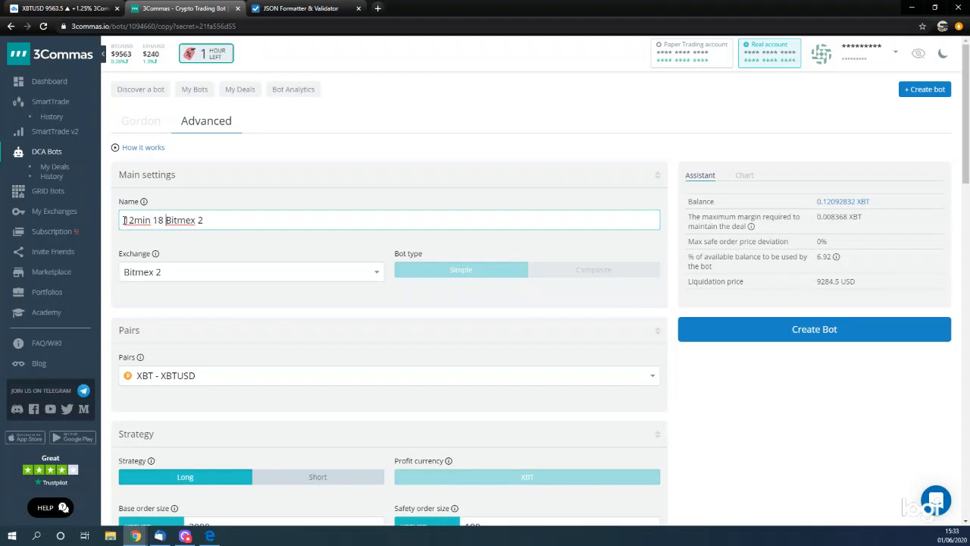
text(LB d)
key(BackSpace)
text(Dom)
drag(250, 219, 116, 219)
click(399, 191)
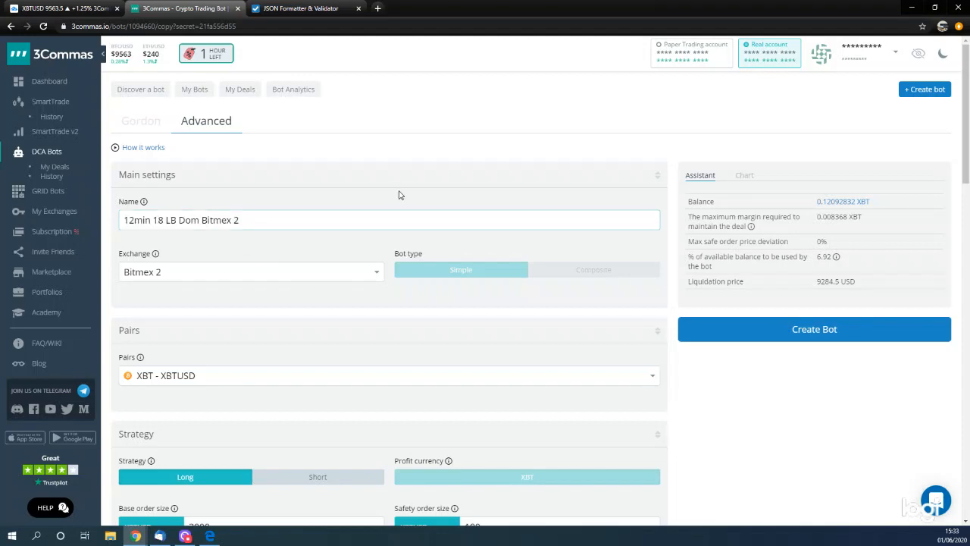
- Switch the copied bot's strategy to Short and check the exchange choice, keeping Bitmex 2
scroll(204, 282, down, 1)
scroll(244, 279, down, 1)
click(293, 380)
scroll(239, 263, up, 1)
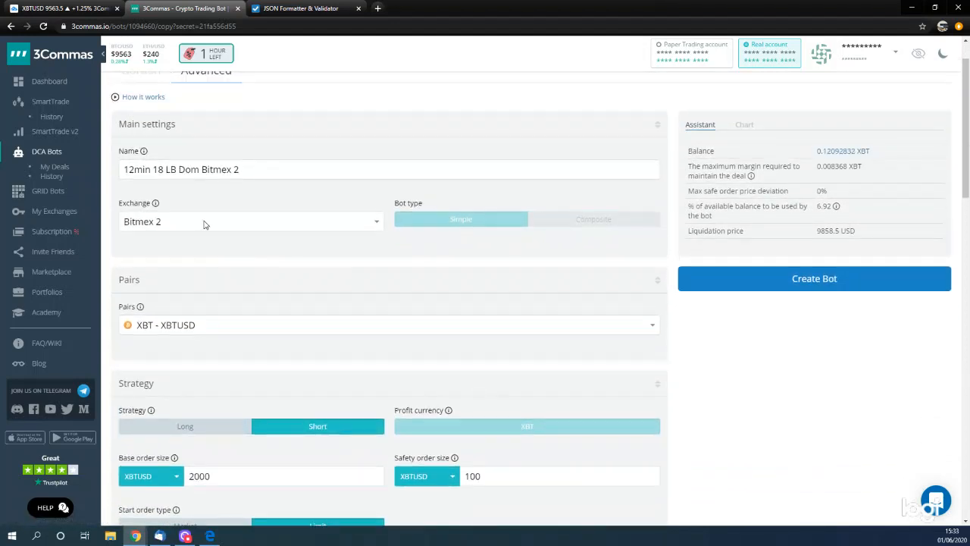
click(207, 226)
click(476, 268)
- Review the copied bot's strategy, leverage, deal start condition, take profit, stop loss and safety order settings
scroll(216, 335, down, 1)
scroll(218, 334, down, 2)
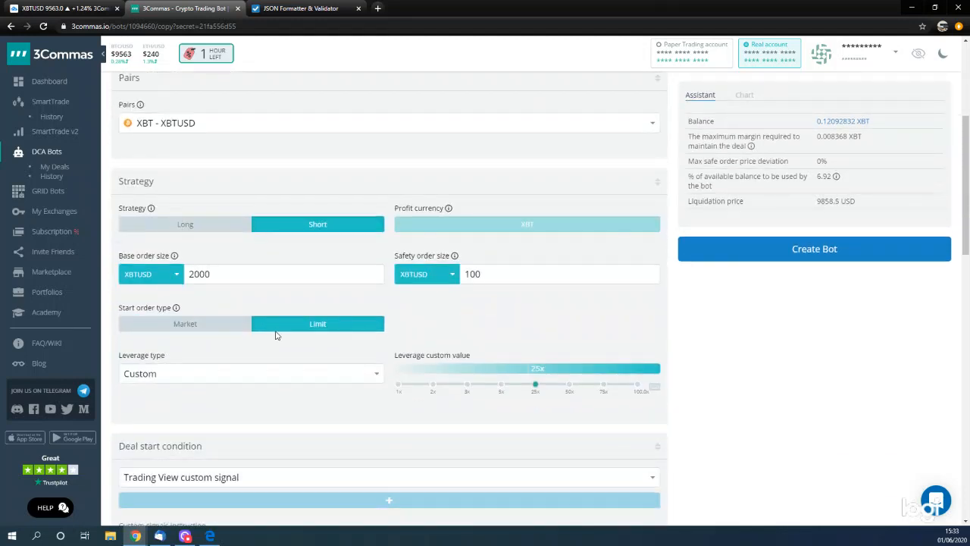
scroll(269, 333, up, 3)
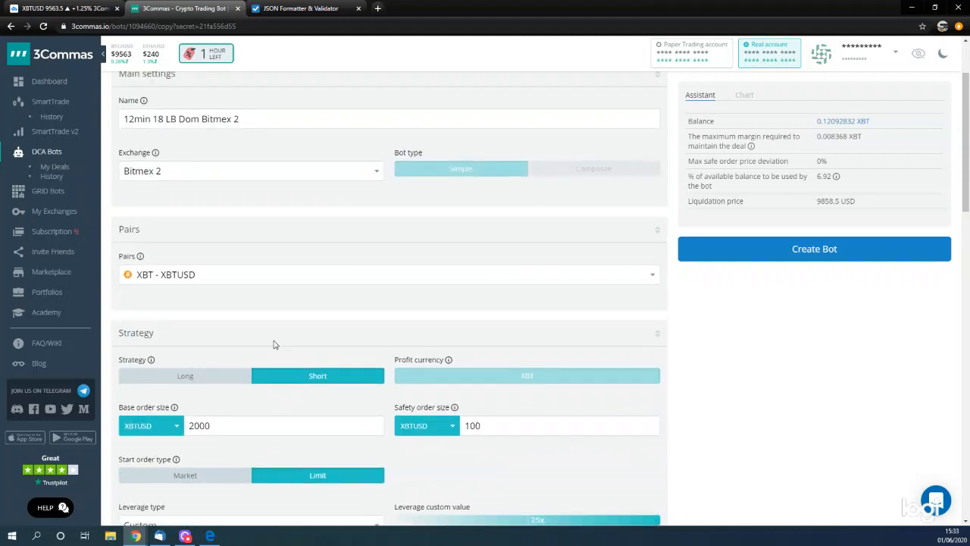
scroll(222, 362, down, 1)
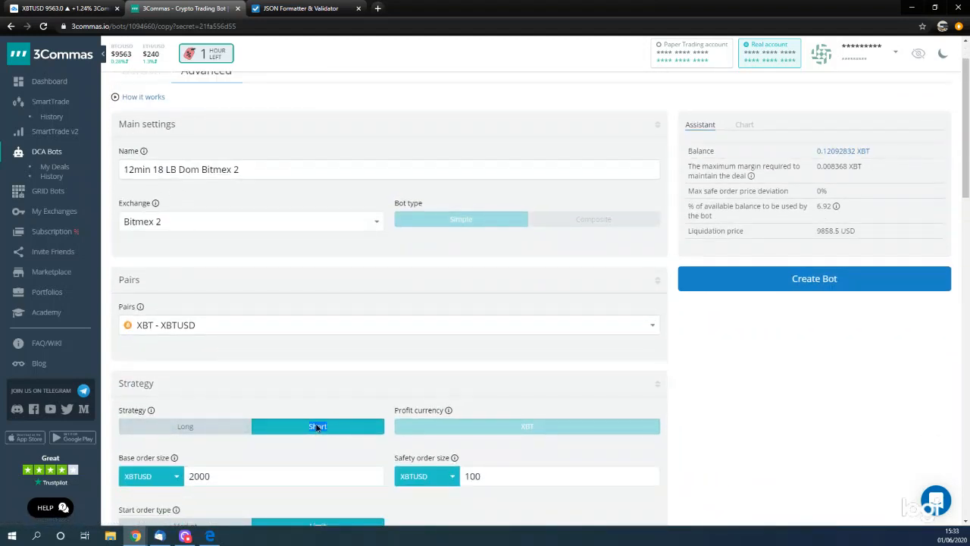
scroll(336, 340, down, 2)
scroll(337, 345, down, 1)
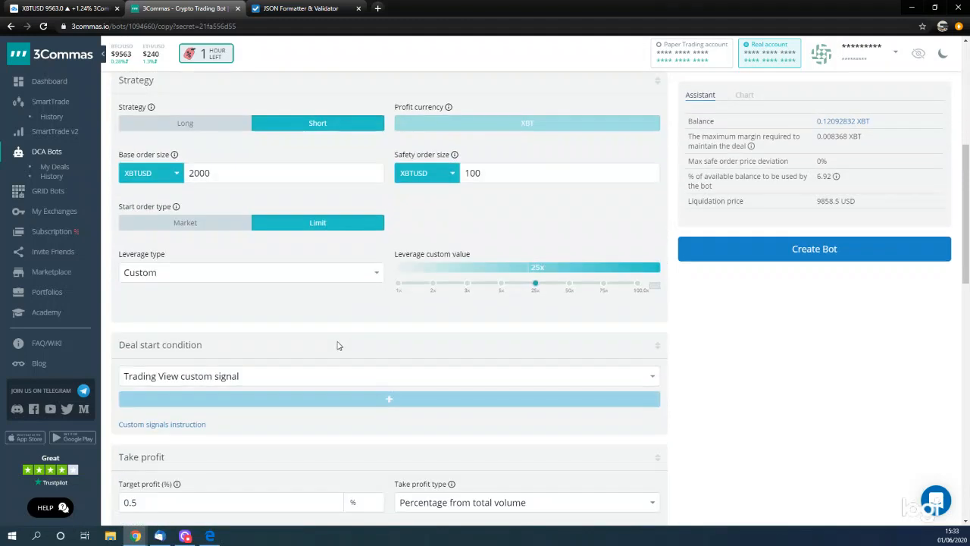
scroll(348, 348, down, 2)
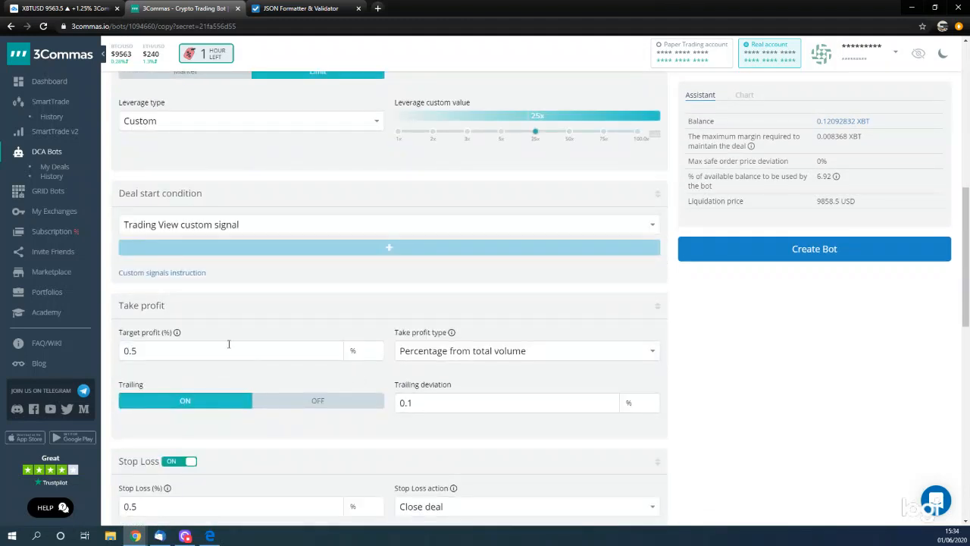
scroll(406, 383, down, 1)
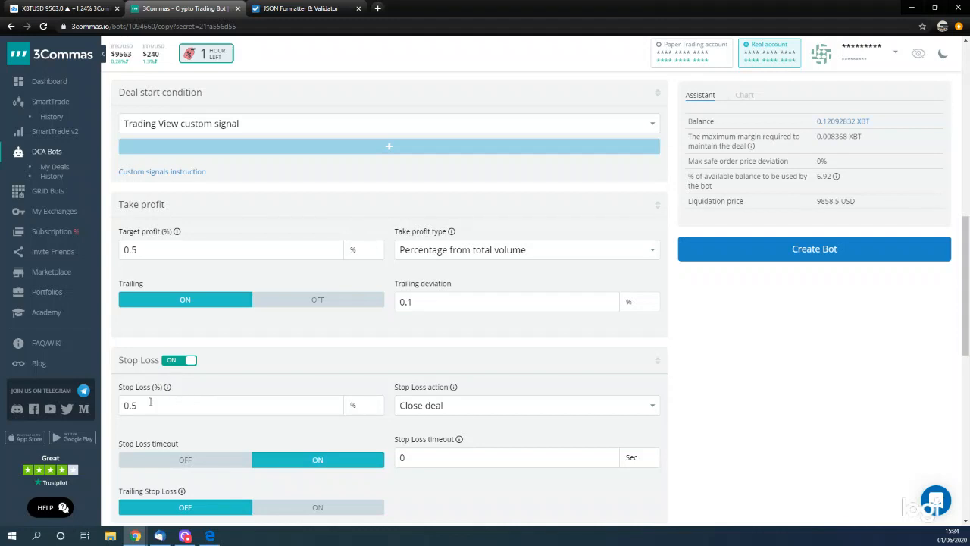
scroll(152, 404, down, 1)
scroll(151, 404, down, 2)
scroll(318, 470, down, 3)
scroll(318, 470, up, 10)
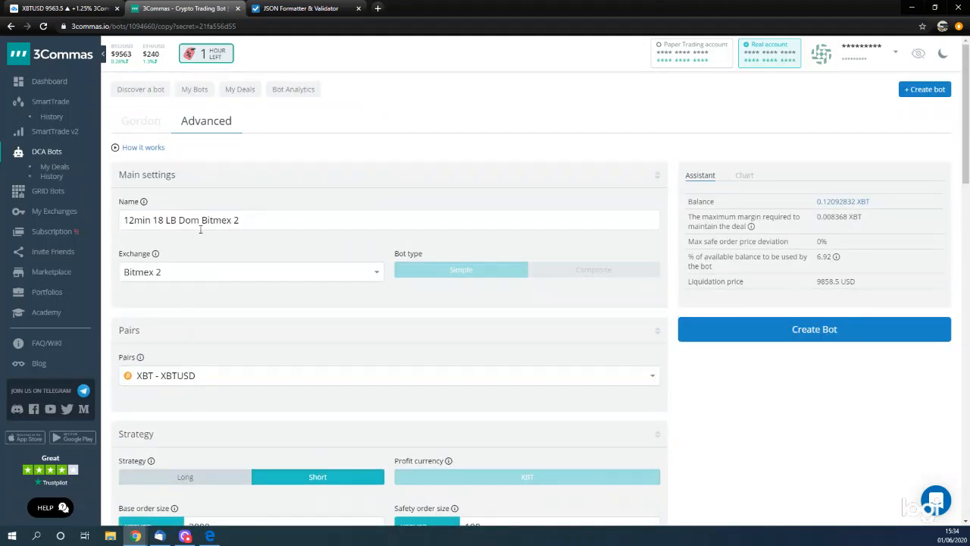
- Rename the copied bot "12min 18 LB Dom Short Bitmex 2" and copy the full name
click(124, 220)
text(Shor)
text(t)
key(BackSpace)
key(BackSpace)
key(BackSpace)
key(BackSpace)
key(BackSpace)
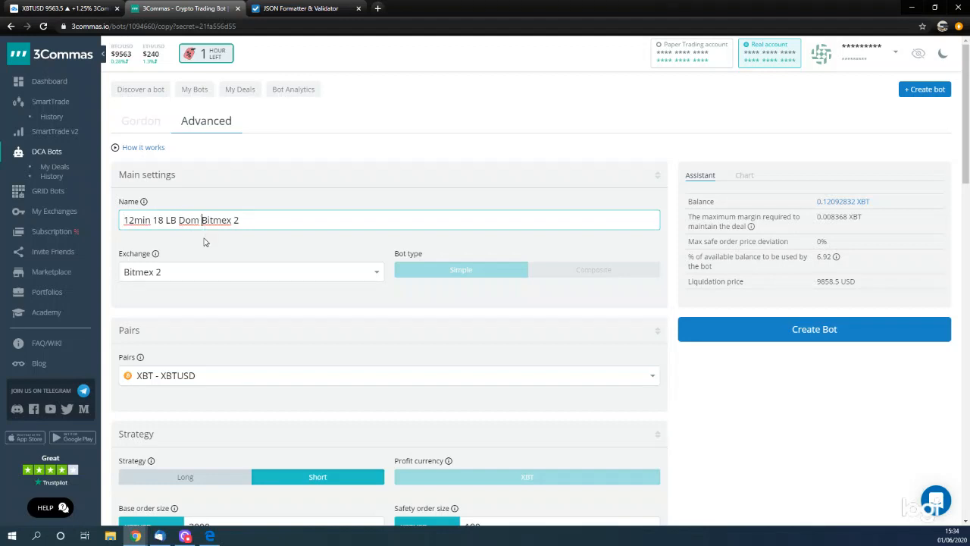
text(Short)
drag(262, 220, 127, 237)
key(ctrl+c)
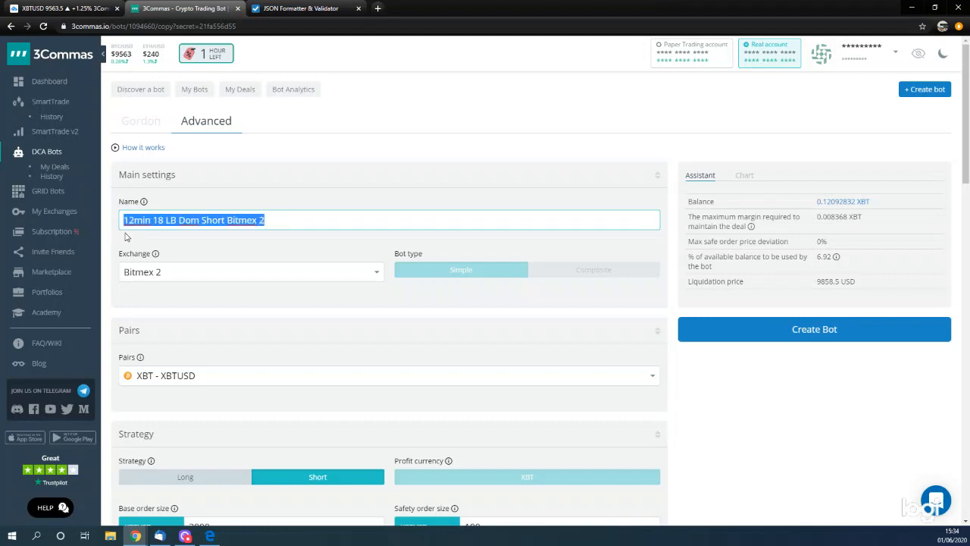
click(359, 177)
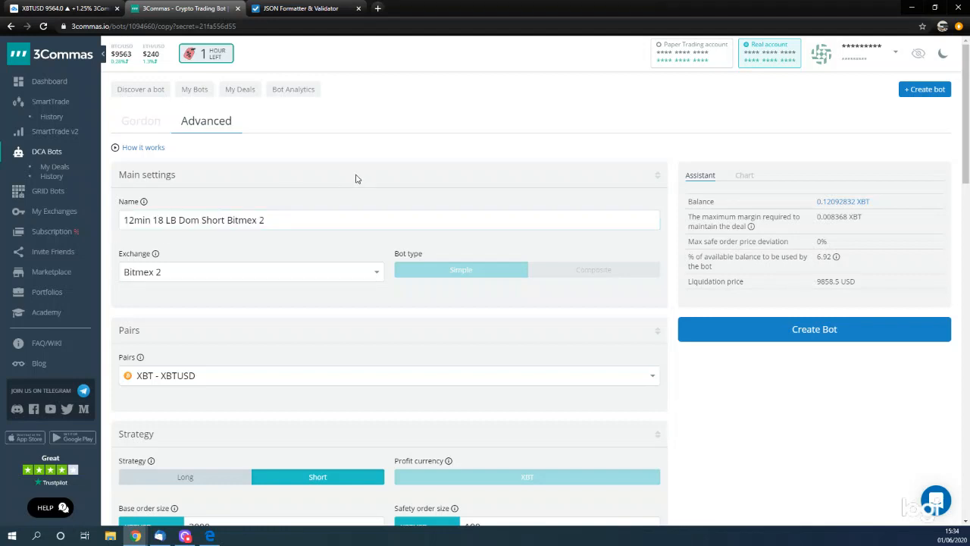
- Create the short bot and start it
click(816, 331)
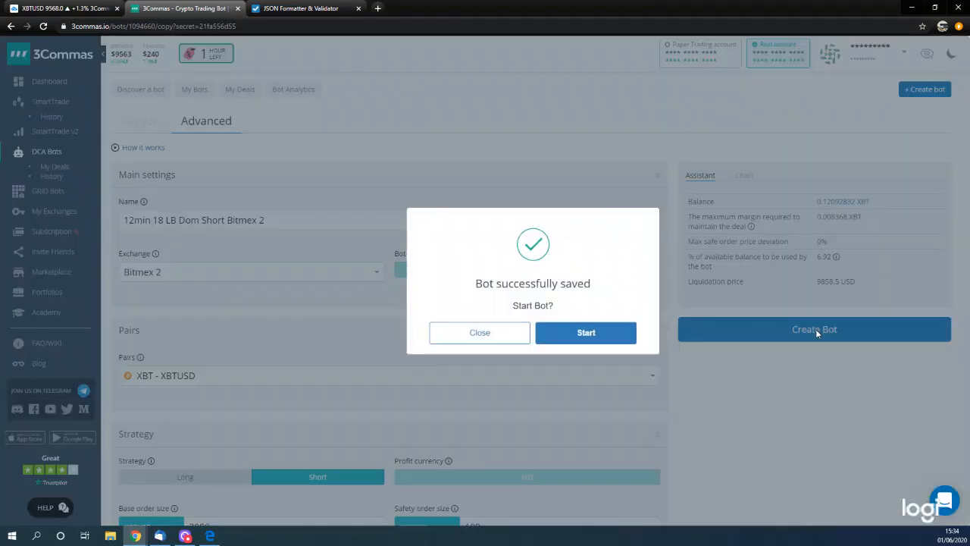
click(583, 332)
click(528, 323)
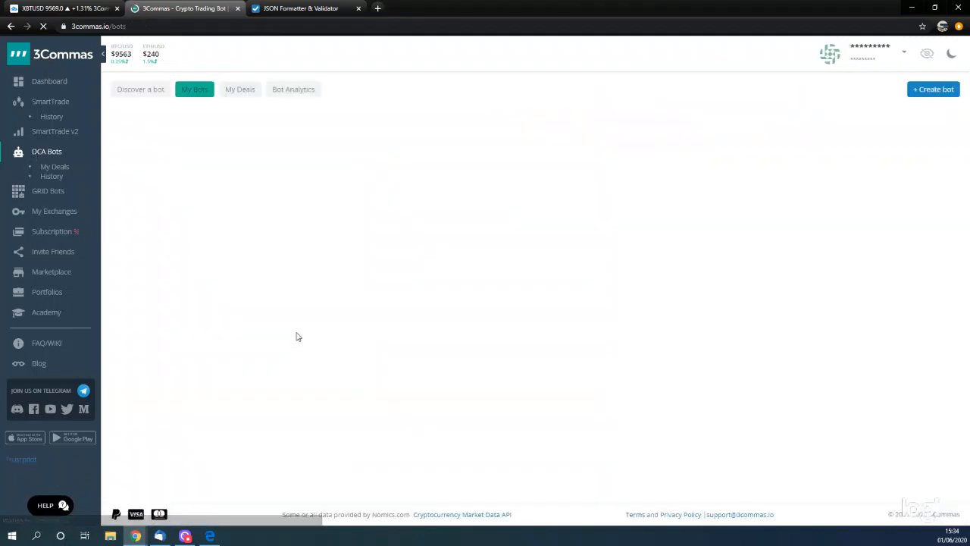
- Edit the long bot from the bot list and replace its name with "12min 18 LB Dom Long Bitmex 2"
scroll(297, 336, down, 3)
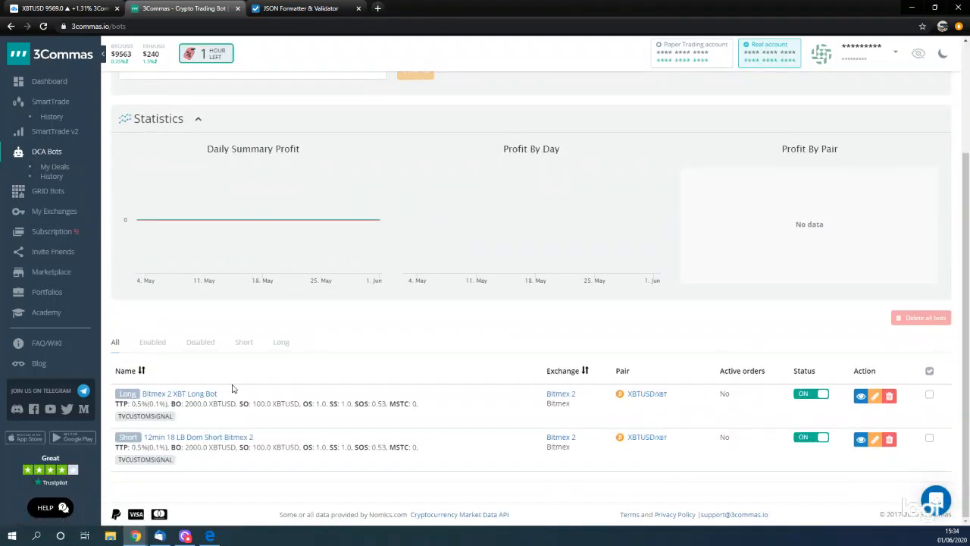
click(873, 400)
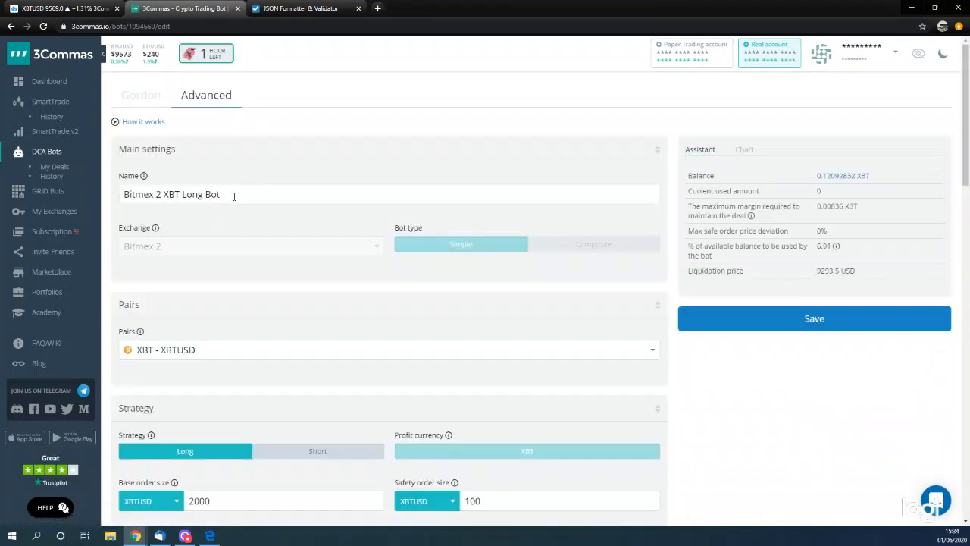
drag(231, 195, 106, 186)
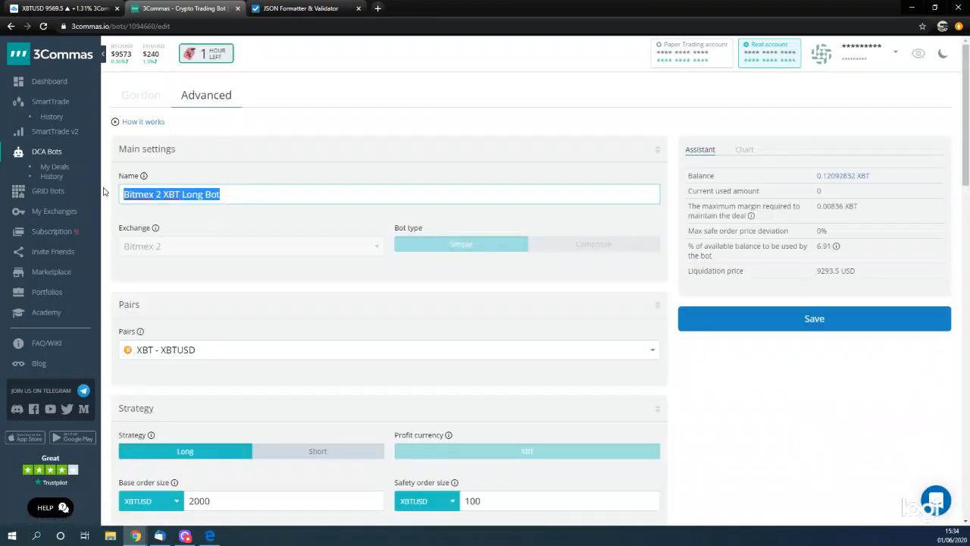
key(ctrl+v)
drag(203, 195, 227, 195)
text(Long)
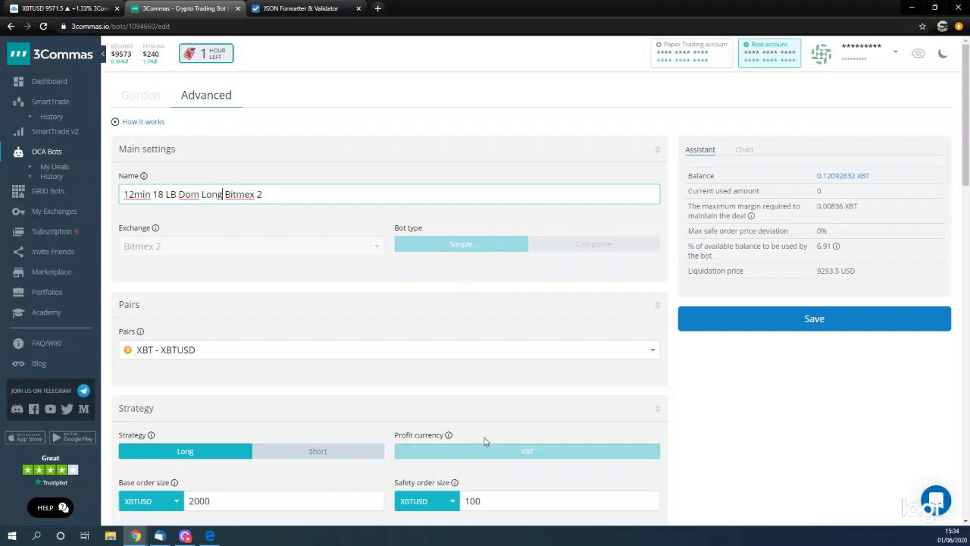
- Save the changes to the long bot and look over its information page
scroll(487, 436, down, 2)
click(836, 273)
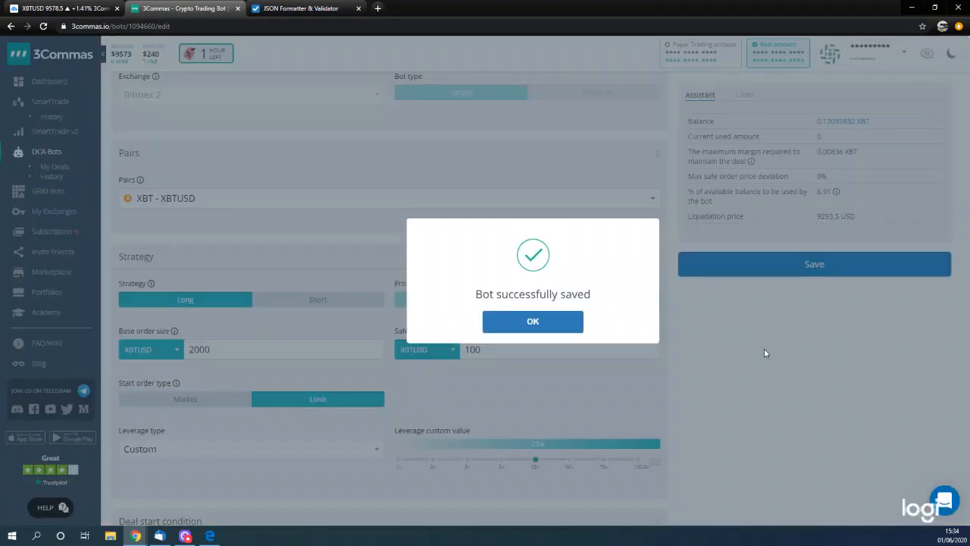
click(532, 322)
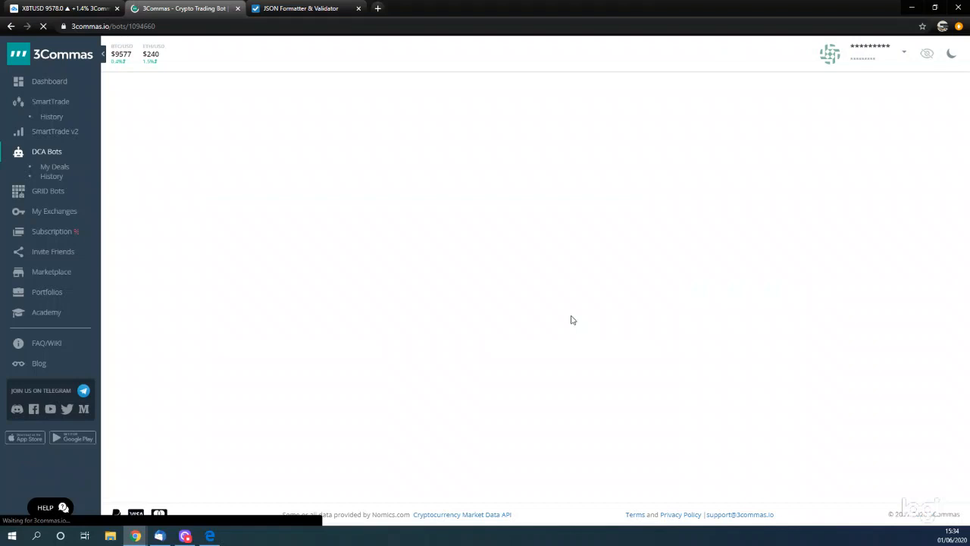
scroll(574, 320, down, 3)
scroll(574, 320, up, 3)
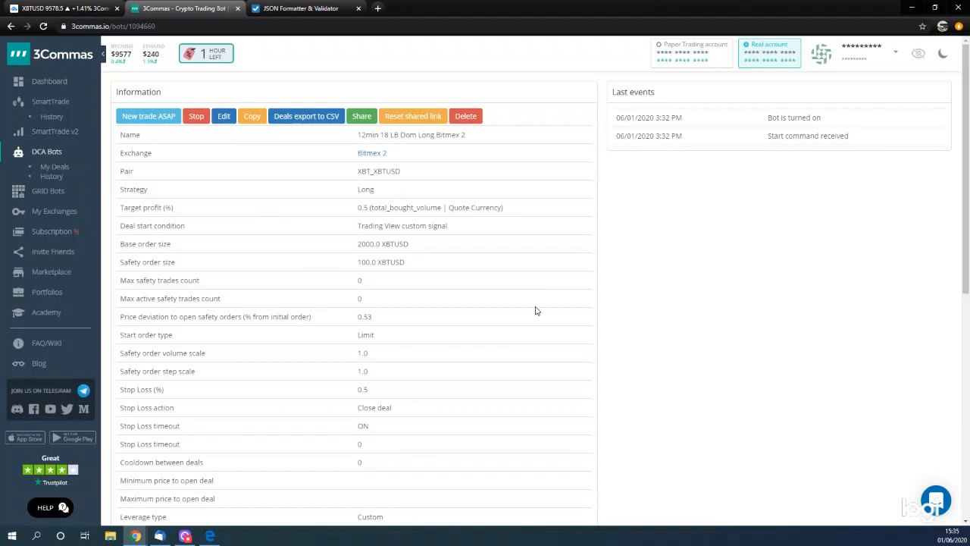
- Review the long bot's settings on its information page, from target profit and order sizes to stop loss and trailing
scroll(535, 310, down, 2)
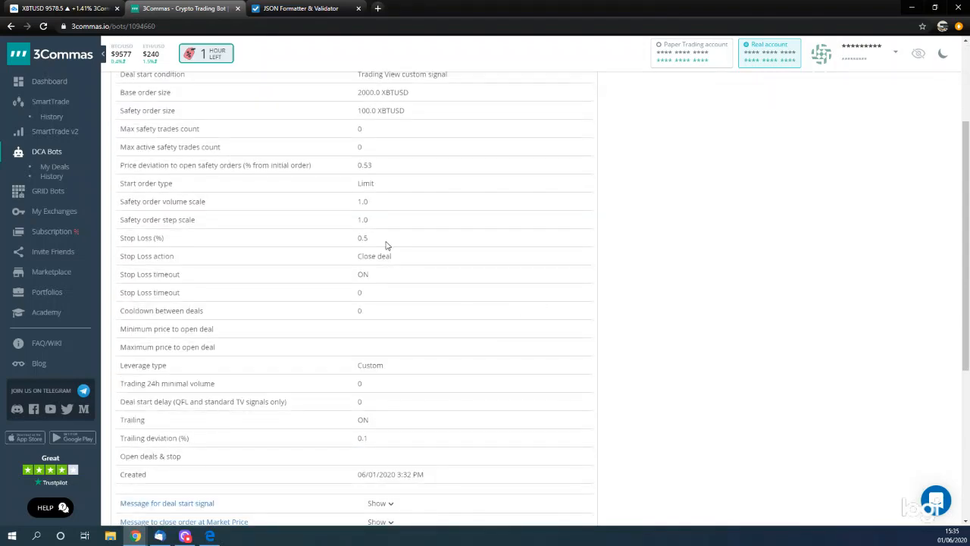
scroll(385, 244, up, 2)
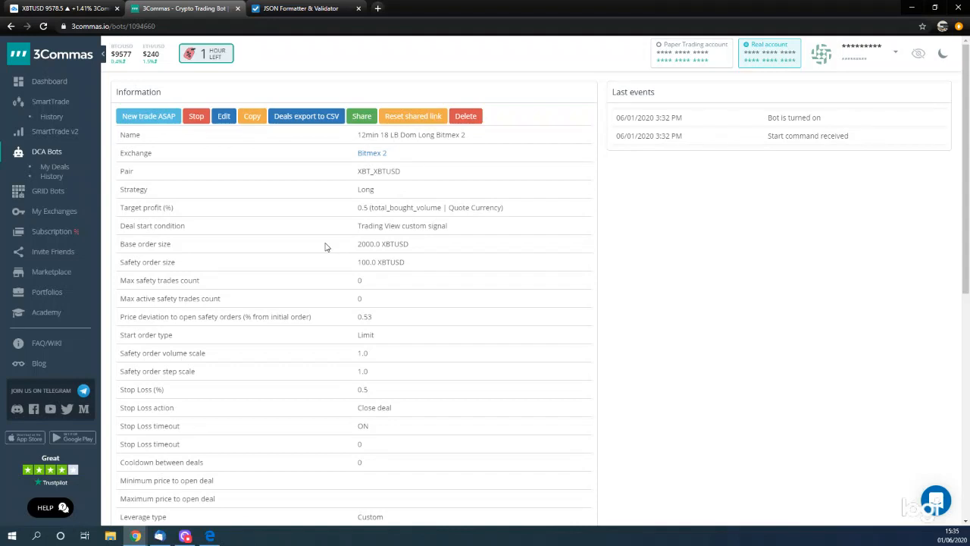
scroll(318, 253, down, 1)
scroll(319, 254, up, 1)
scroll(319, 250, down, 5)
scroll(319, 274, up, 3)
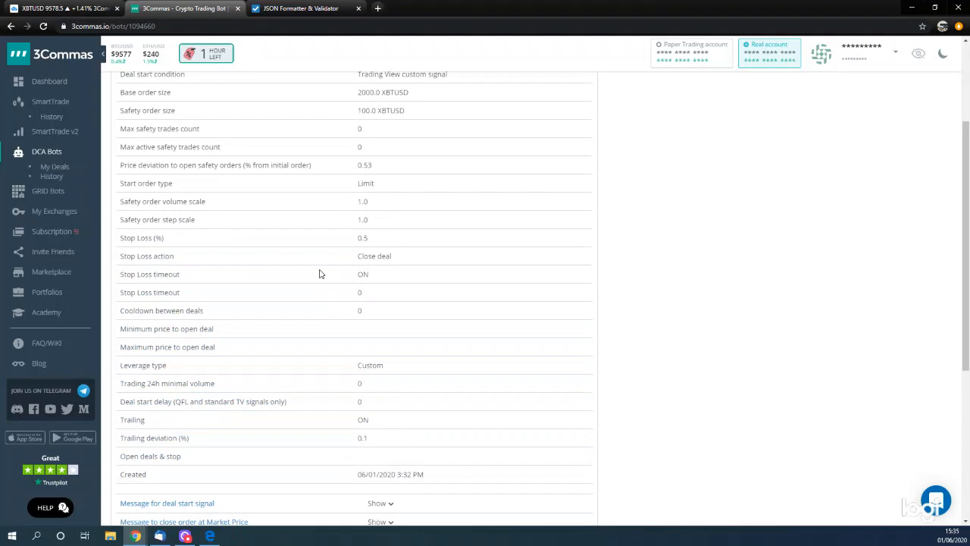
scroll(320, 274, up, 2)
- Open the short bot's information page from the DCA bot list and find its signal messages
click(58, 152)
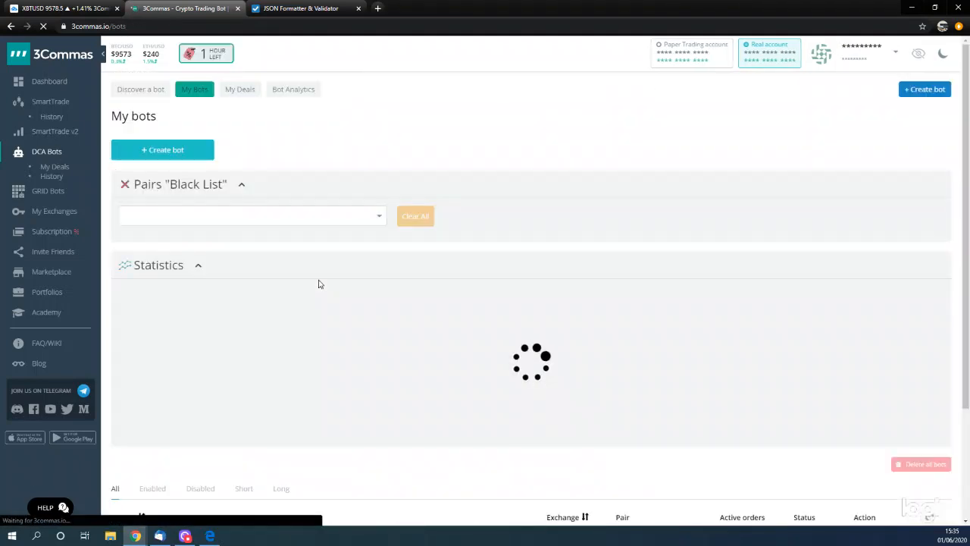
scroll(394, 326, down, 2)
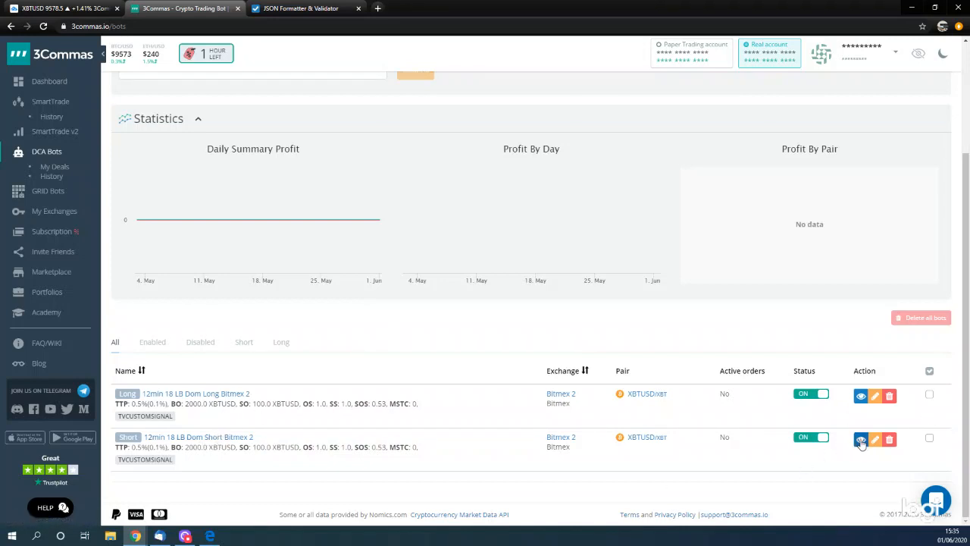
click(201, 439)
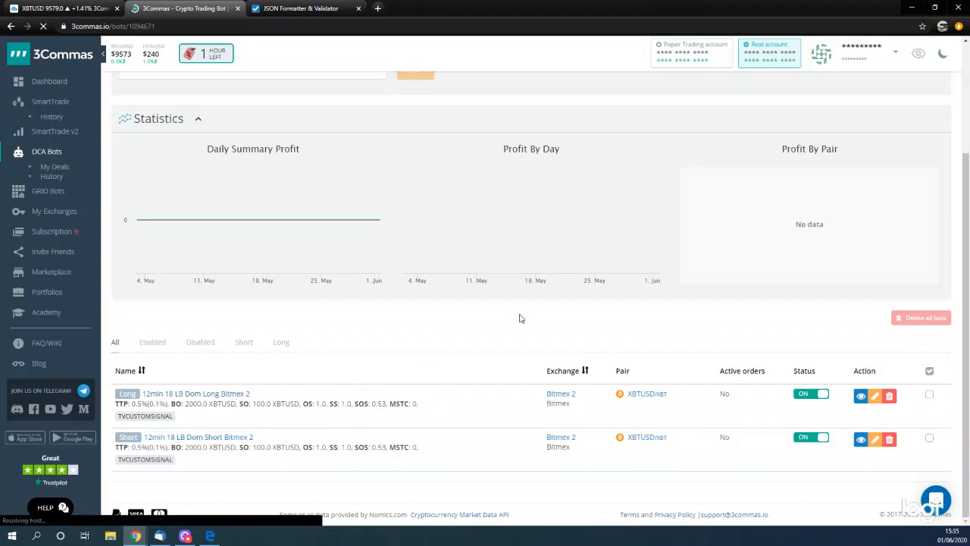
scroll(527, 325, down, 6)
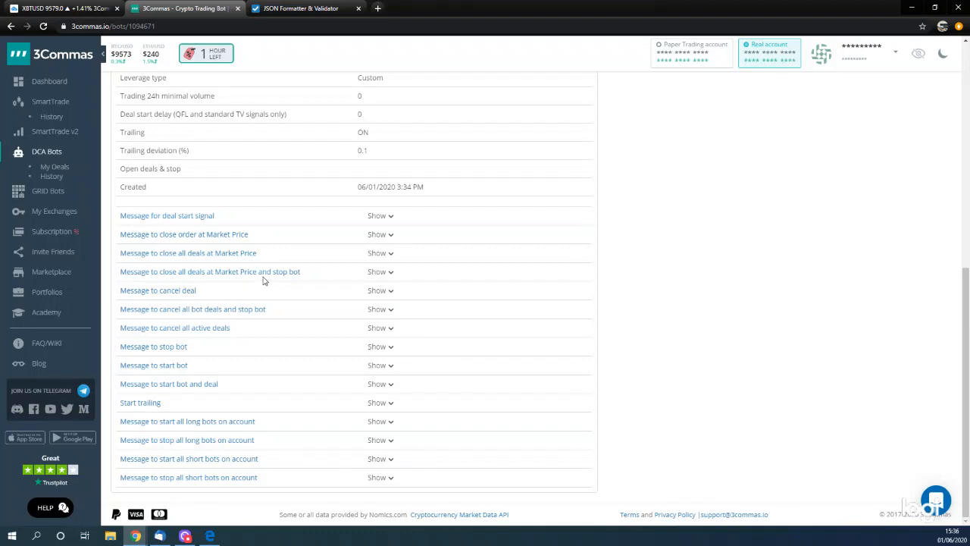
- Expand the short bot's "Message to close all deals at Market Price" and copy its full JSON code
click(388, 254)
drag(369, 254, 340, 298)
click(340, 294)
mouse_move(364, 263)
mouse_down()
mouse_move(388, 293)
mouse_move(375, 294)
mouse_move(377, 320)
mouse_move(369, 267)
mouse_up()
key(ctrl+c)
click(388, 330)
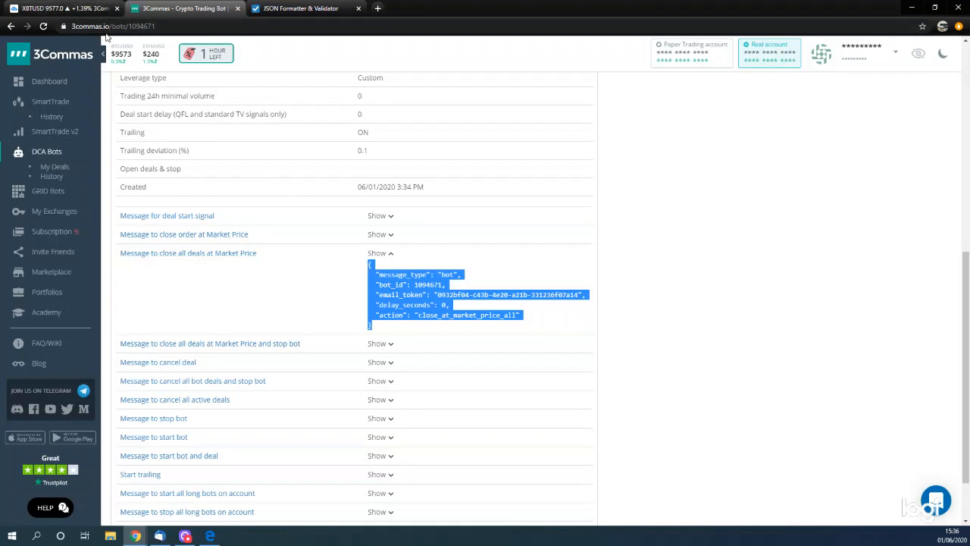
- Switch to JSON Formatter & Validator and paste the close-all message with its email token, adding a comma after the closing brace
click(45, 7)
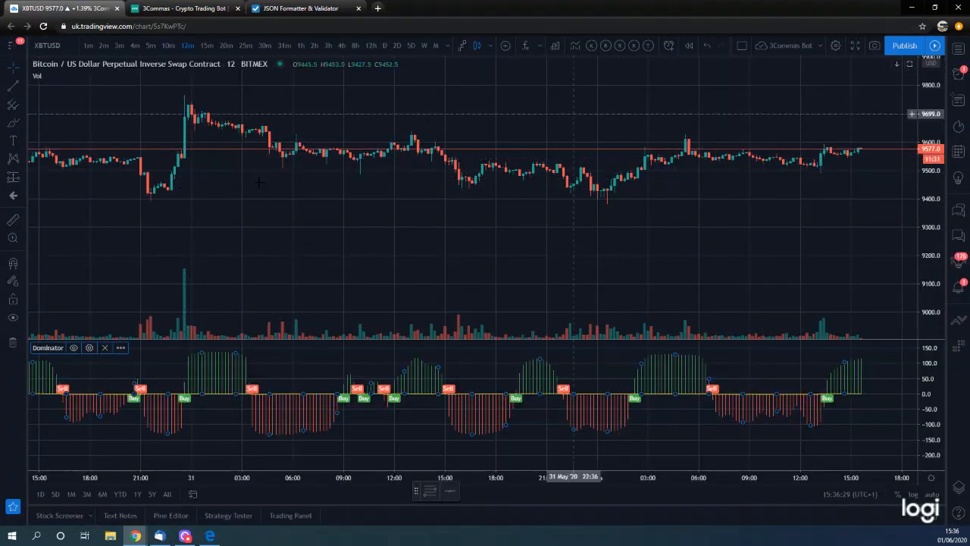
click(300, 8)
key(ctrl+v)
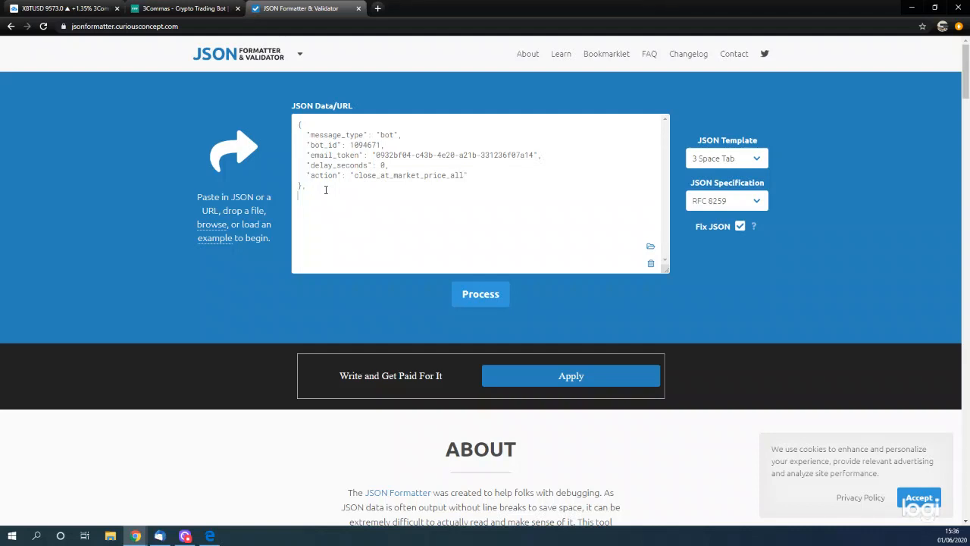
- Return to 3Commas, open the long bot's information page and copy its "Message for deal start signal" code
click(154, 10)
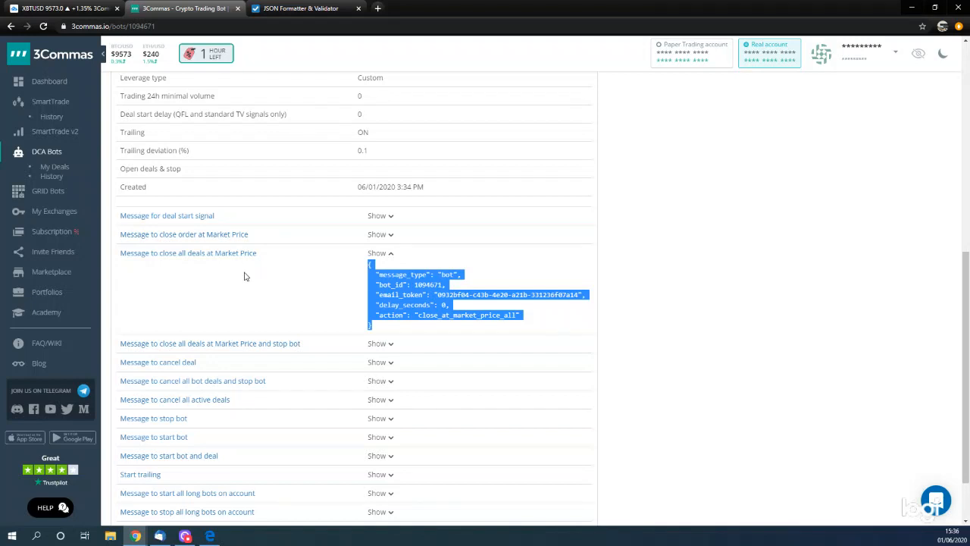
scroll(244, 276, up, 6)
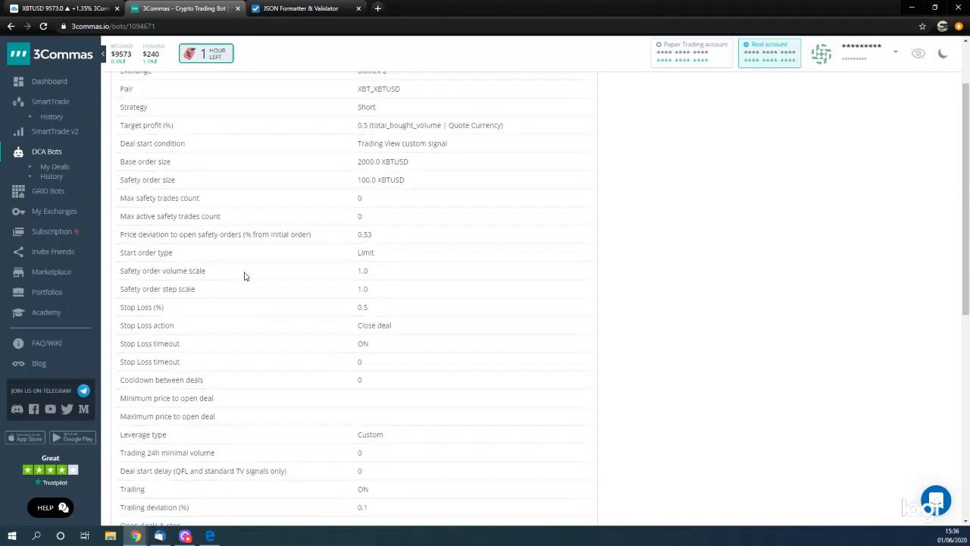
click(11, 26)
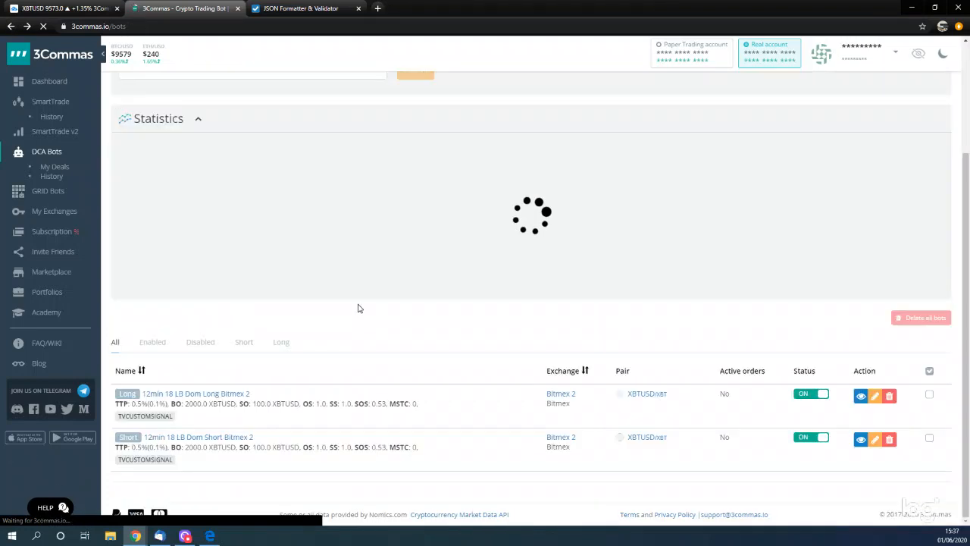
click(212, 394)
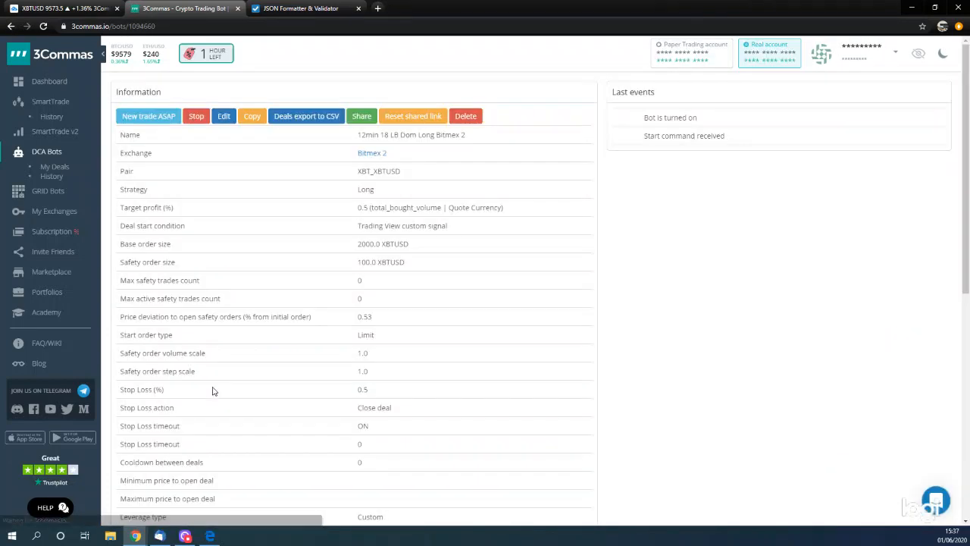
scroll(451, 315, down, 6)
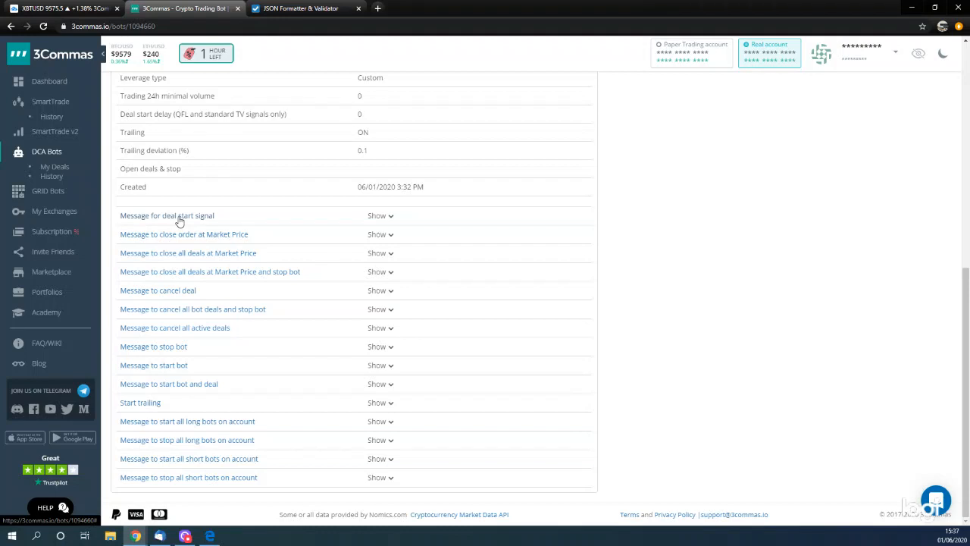
click(378, 217)
mouse_move(359, 232)
mouse_down()
mouse_move(400, 260)
mouse_move(387, 281)
mouse_move(364, 256)
mouse_move(370, 227)
mouse_up()
key(ctrl+c)
- Paste the deal start message with its email token below the first message in the JSON Formatter and validate the combined code
click(300, 8)
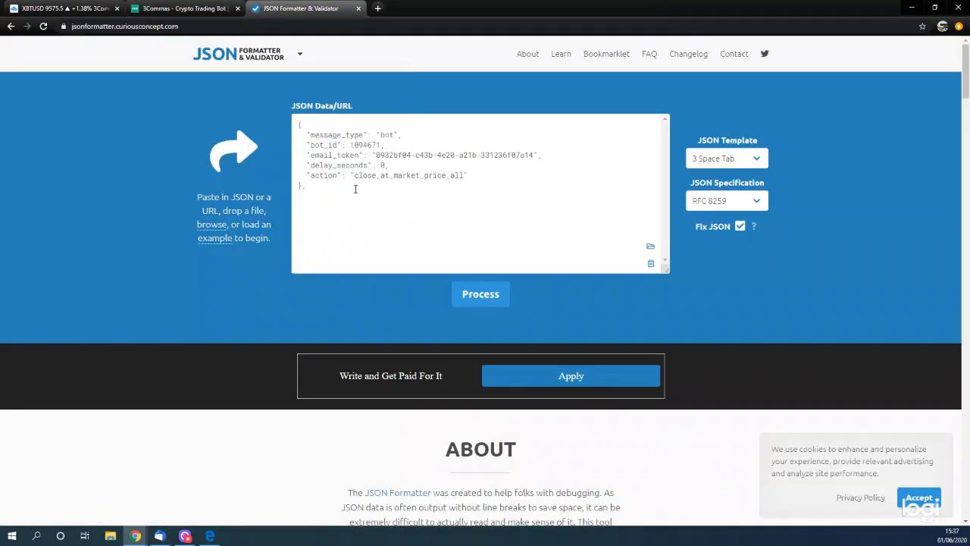
key(ctrl+v)
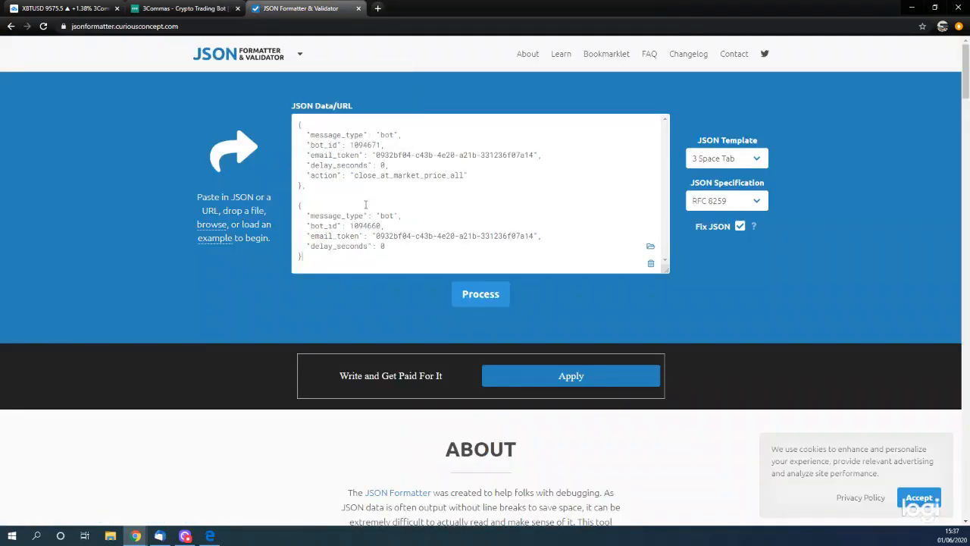
click(467, 291)
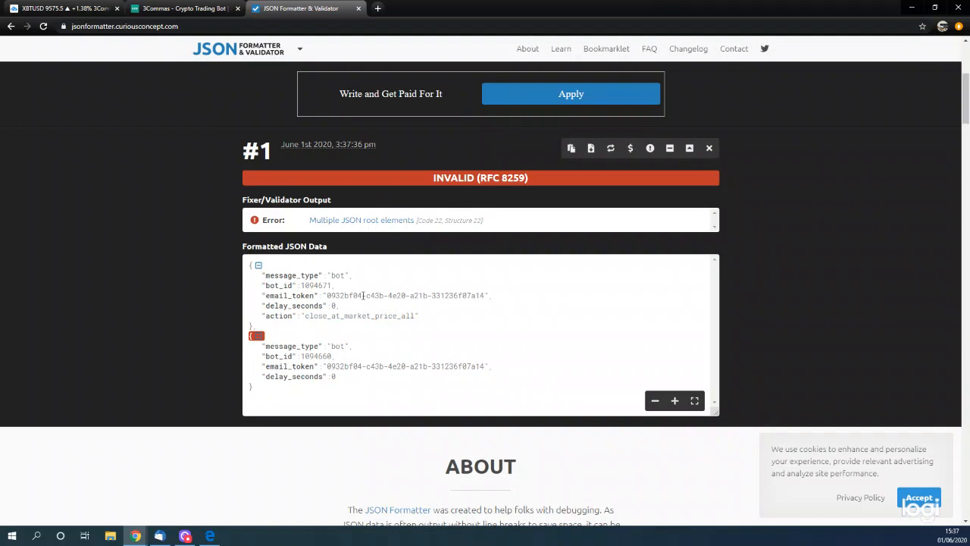
- Enclose the two JSON messages in one pair of square brackets and validate the code again
scroll(363, 295, up, 4)
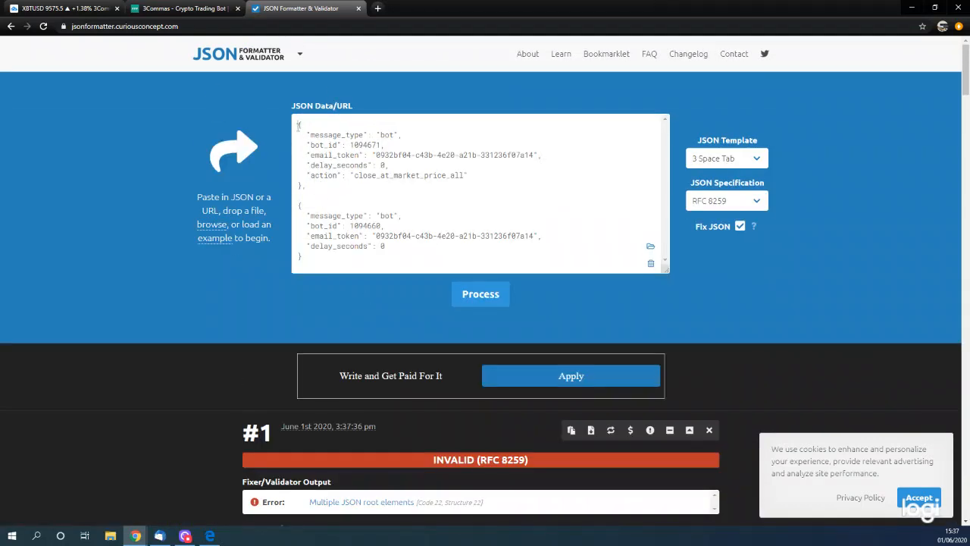
text([)
text(])
click(458, 292)
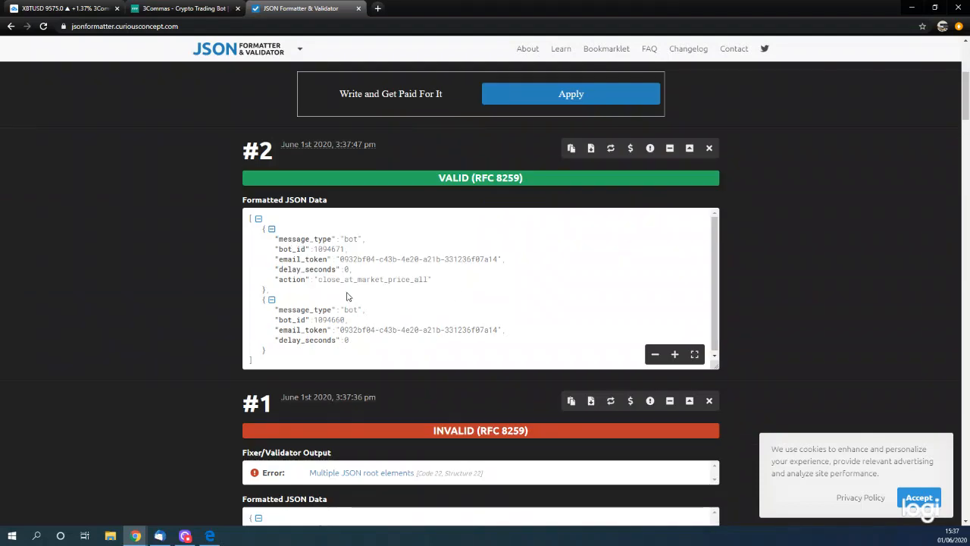
- Set delay_seconds to 5 in the short bot's close message and 10 in the long bot's start message, and revalidate
scroll(343, 304, up, 4)
scroll(344, 306, down, 4)
scroll(350, 324, up, 3)
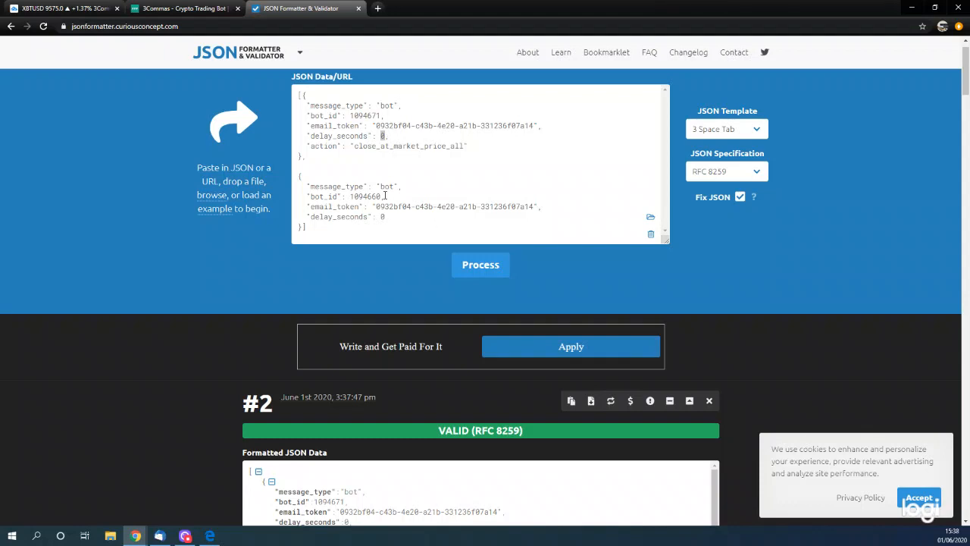
text(10)
text(0)
click(383, 219)
text(1)
double_click(382, 136)
text(5)
click(468, 267)
scroll(466, 338, down, 5)
scroll(466, 338, up, 5)
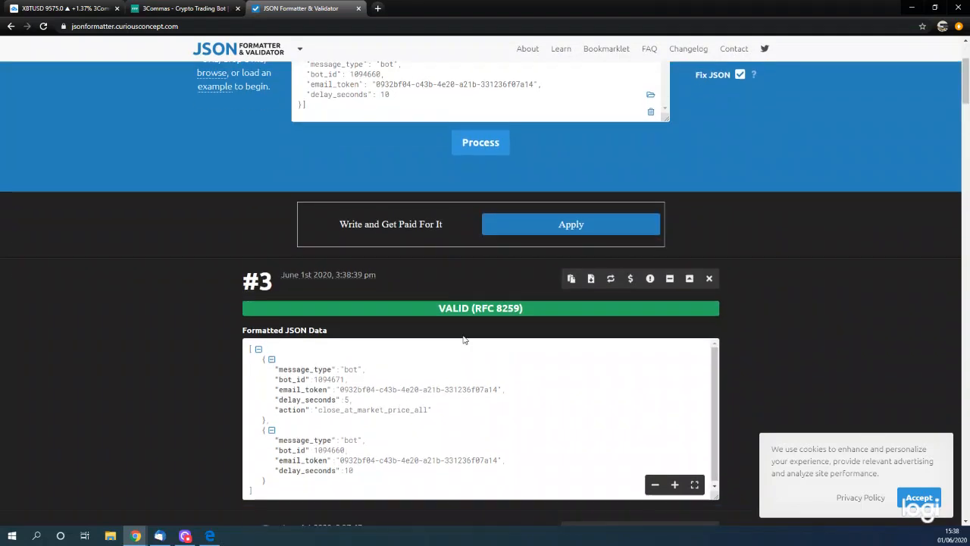
- Copy the complete JSON code containing both messages, including its square brackets
scroll(464, 340, up, 1)
drag(299, 124, 359, 257)
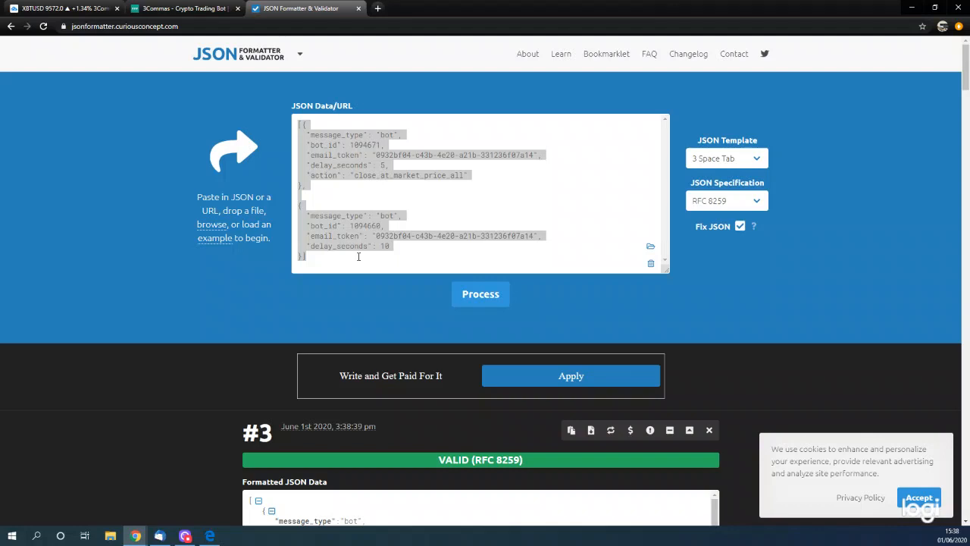
click(482, 202)
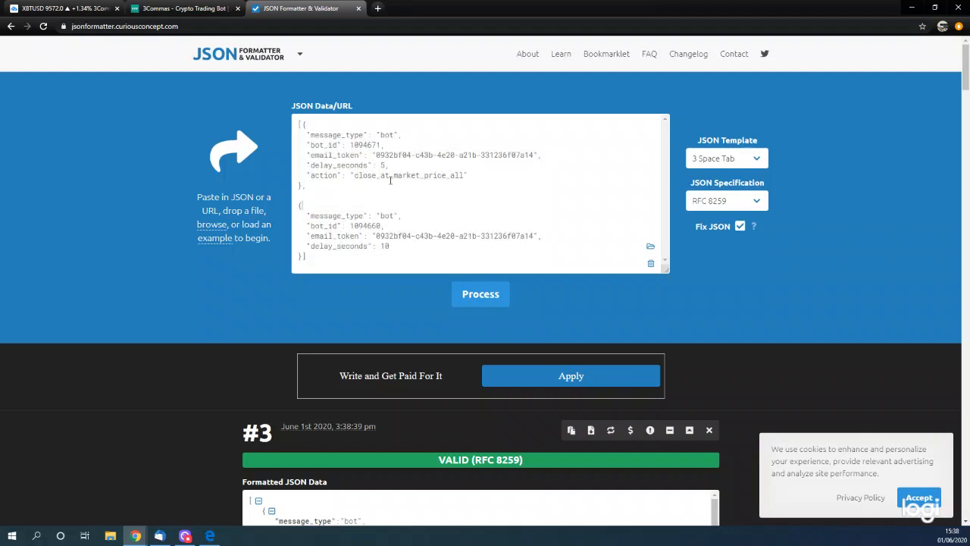
- Start a new XBTUSD alert in TradingView with the Dominator indicator's Long signal as its condition
click(55, 9)
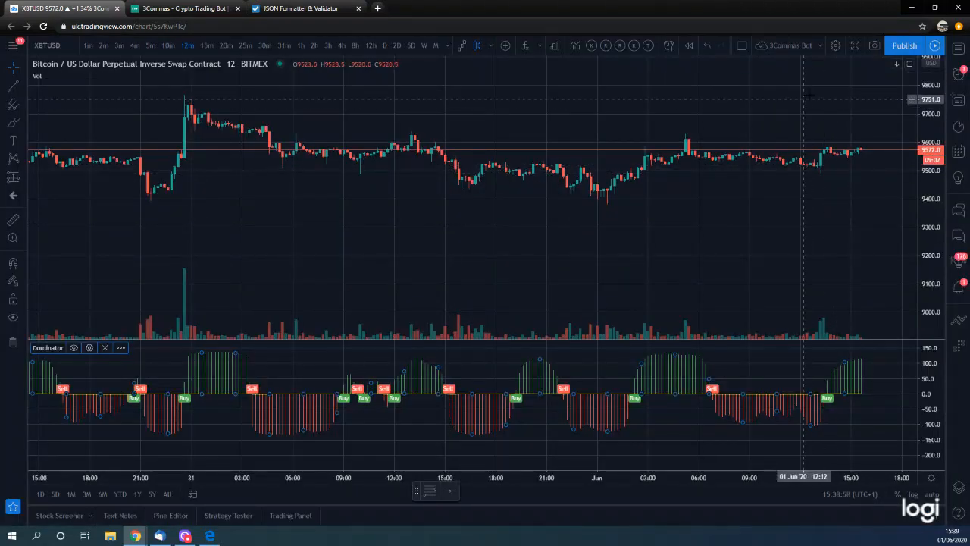
click(669, 45)
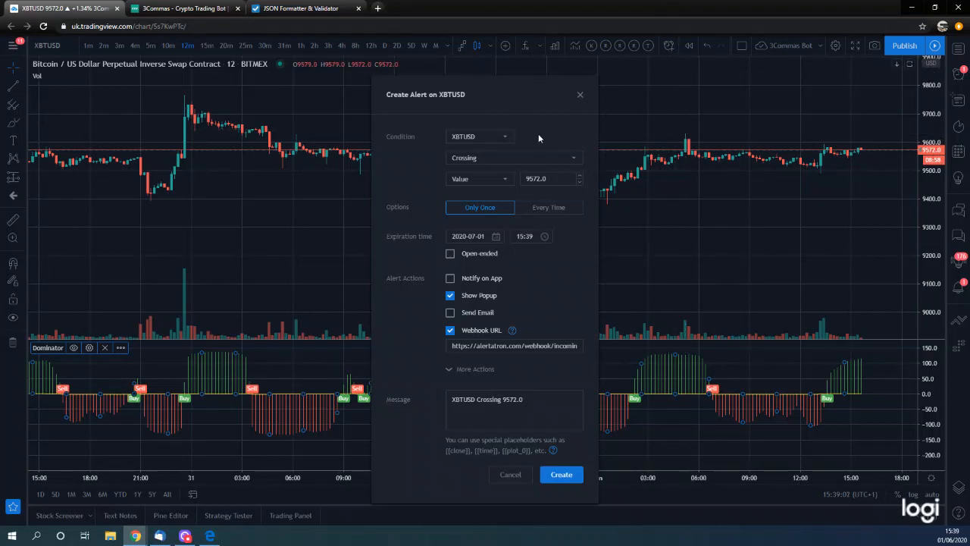
click(491, 140)
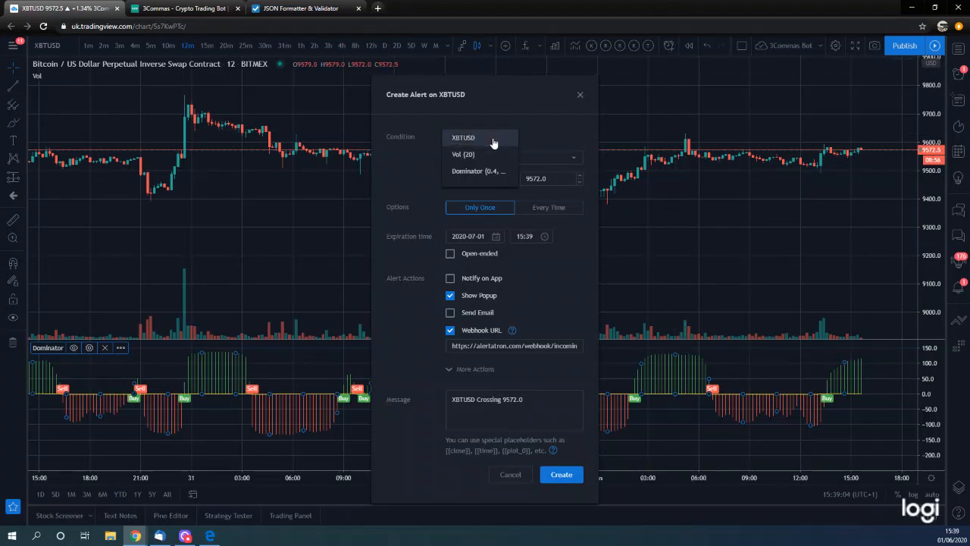
click(489, 171)
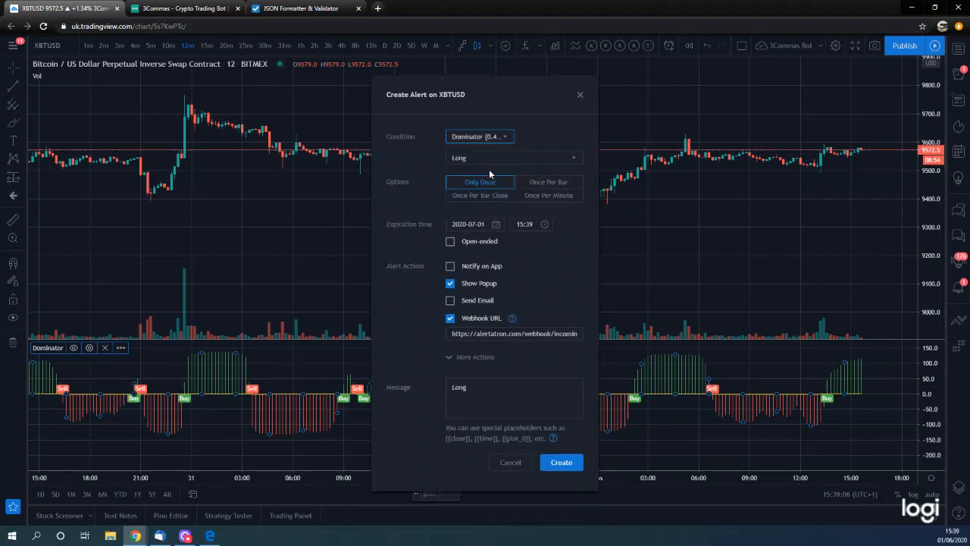
click(544, 159)
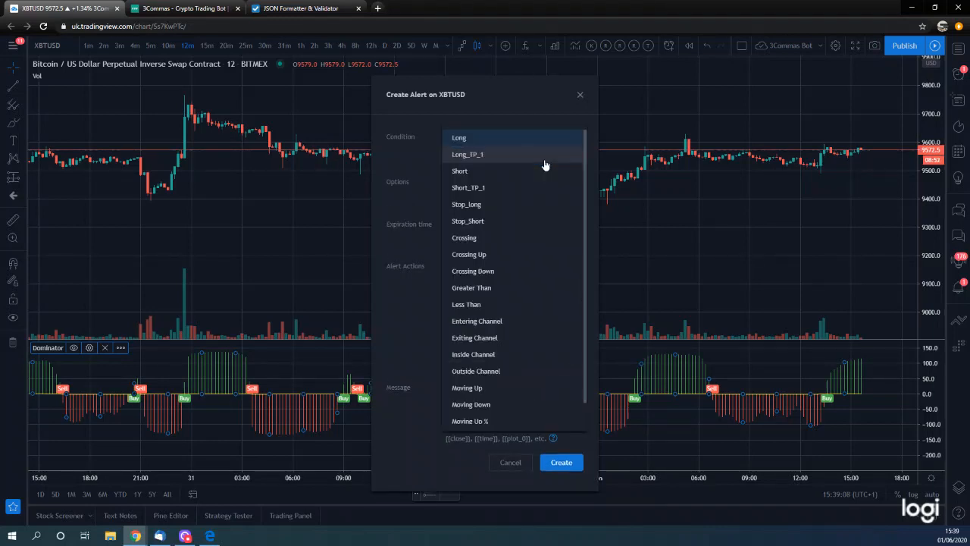
click(473, 139)
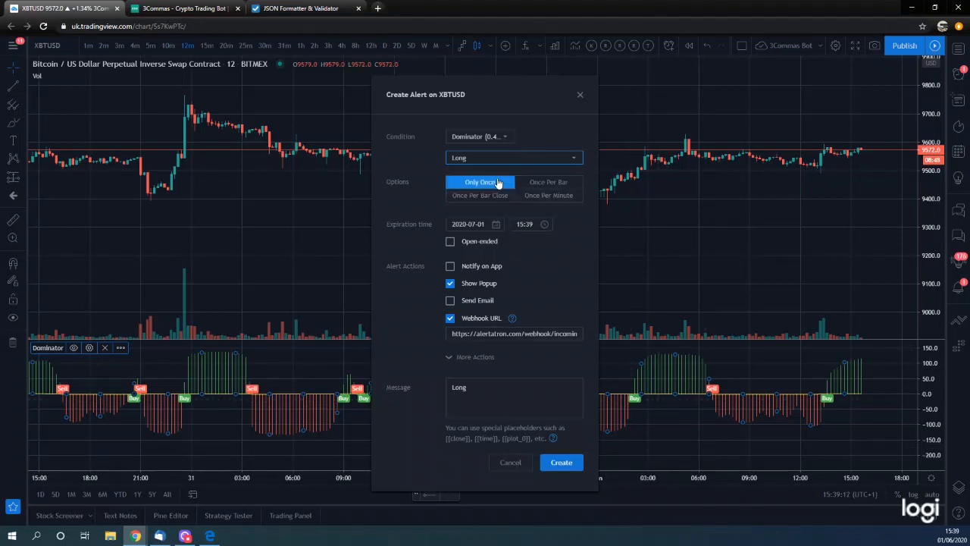
click(516, 158)
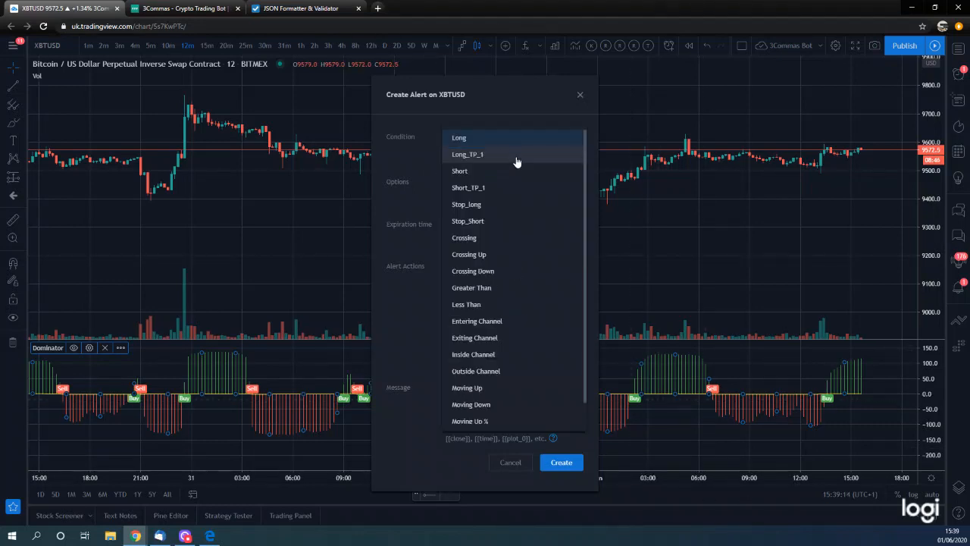
click(514, 124)
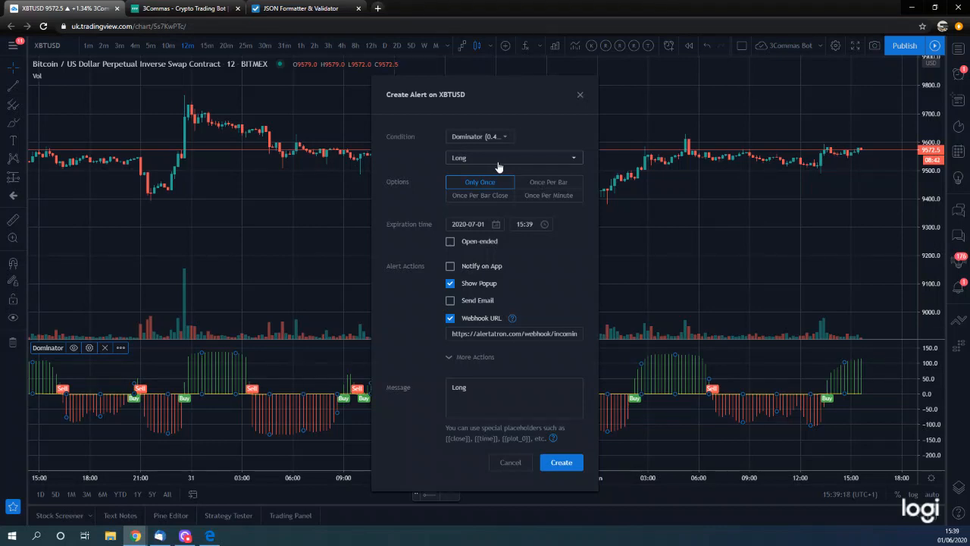
- Set the alert to trigger Once Per Bar Close, disable Show Popup and clear the existing webhook URL
click(453, 199)
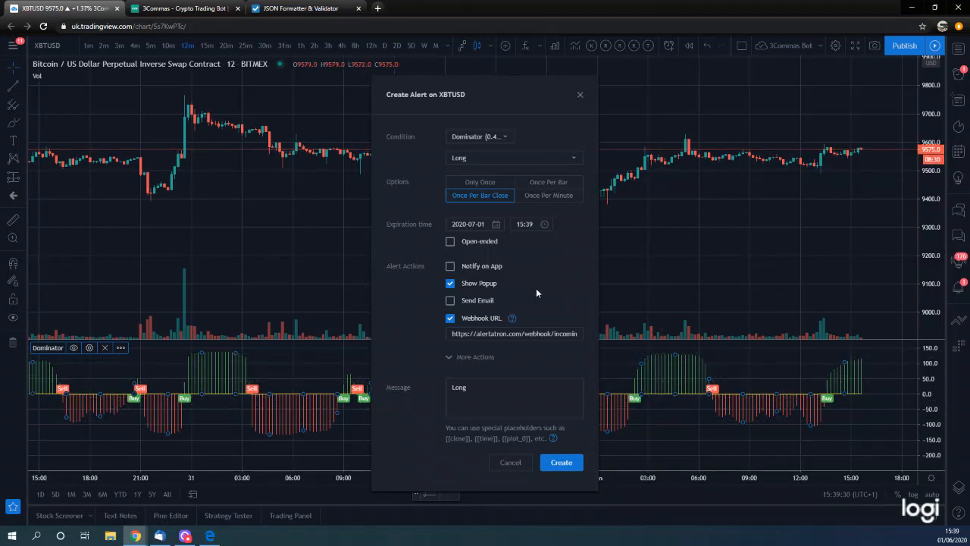
click(450, 290)
triple_click(507, 333)
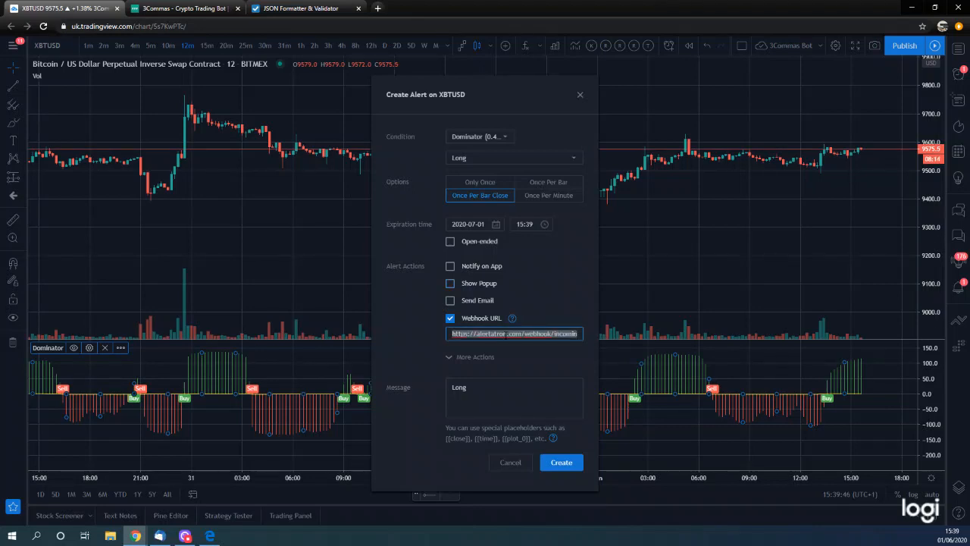
key(BackSpace)
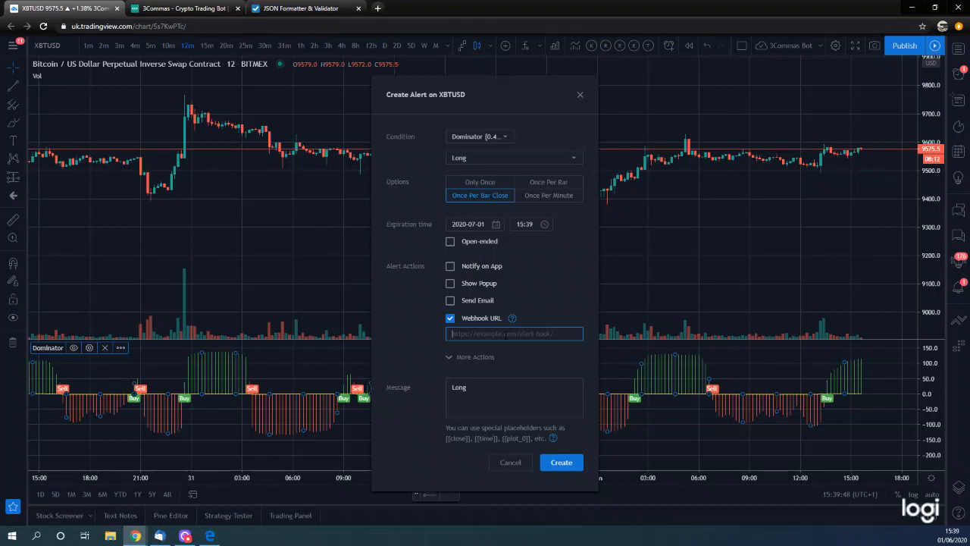
- Look through the 3Commas long bot's details page and the dashboard for the webhook URL
click(182, 9)
scroll(635, 324, up, 8)
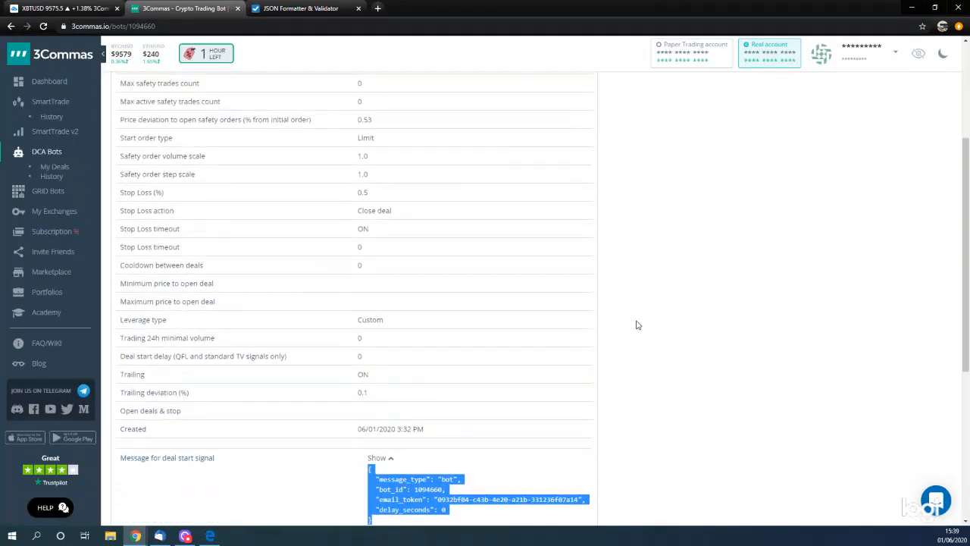
scroll(636, 324, down, 7)
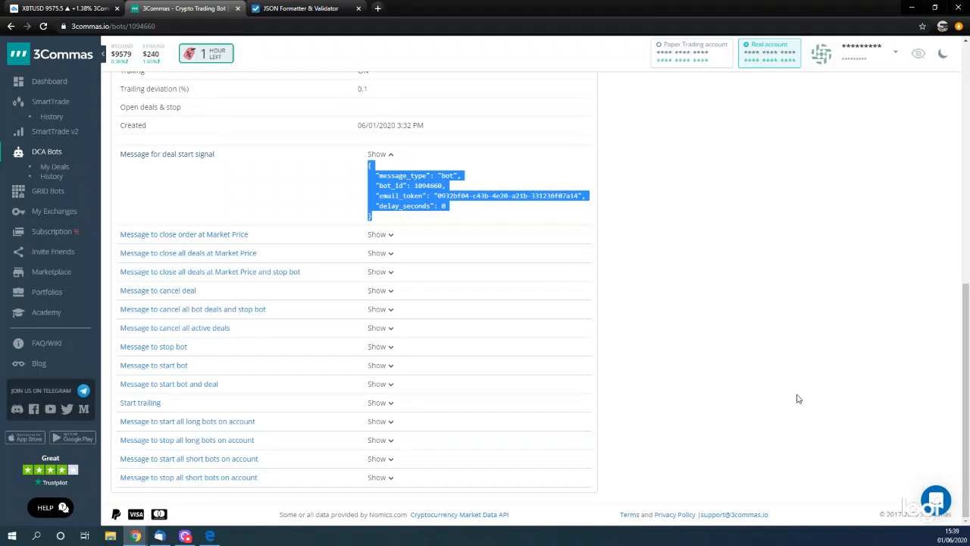
scroll(787, 395, up, 4)
scroll(787, 395, up, 3)
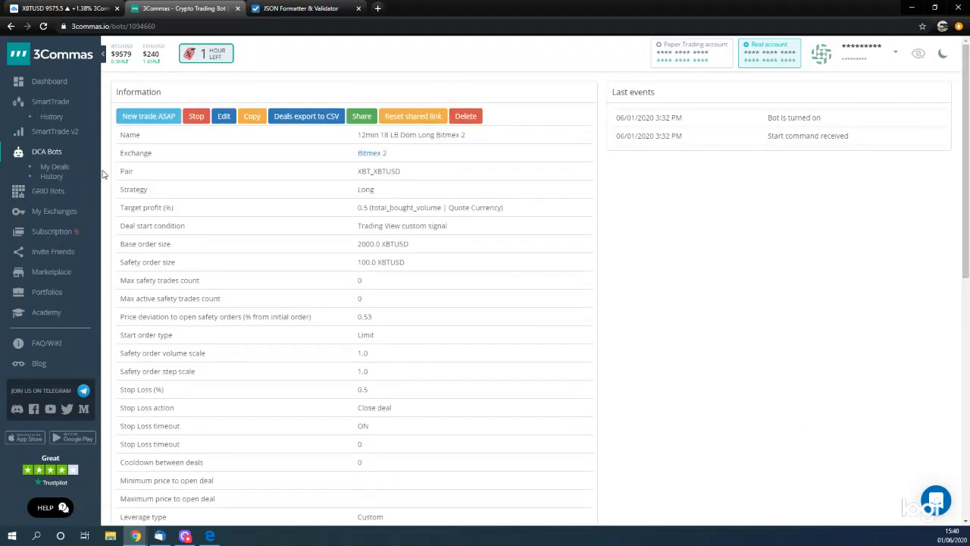
scroll(518, 280, down, 1)
scroll(518, 280, down, 10)
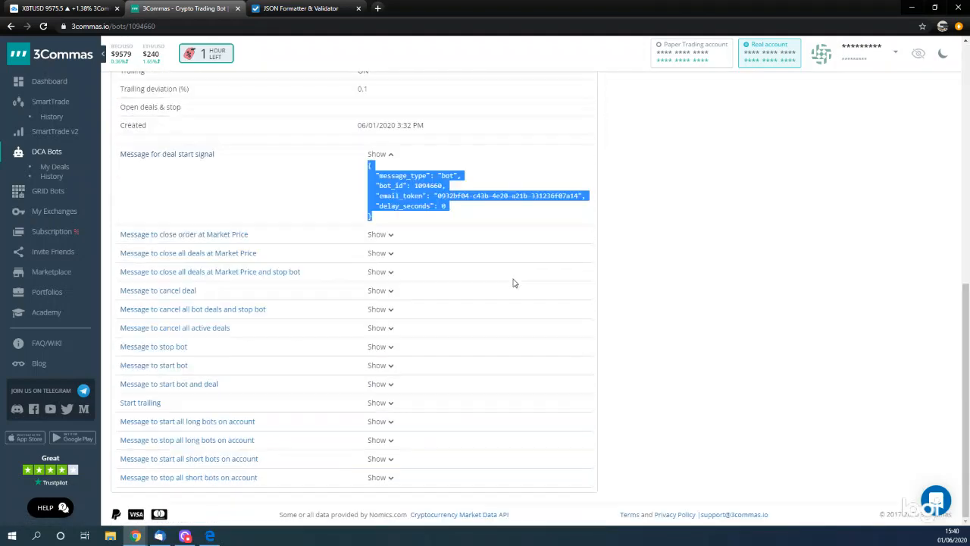
scroll(222, 355, up, 10)
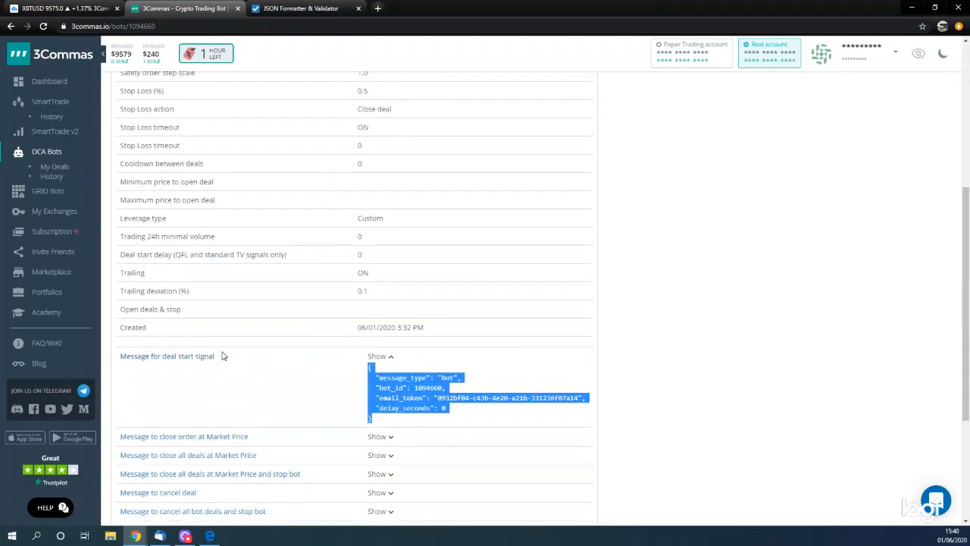
click(44, 89)
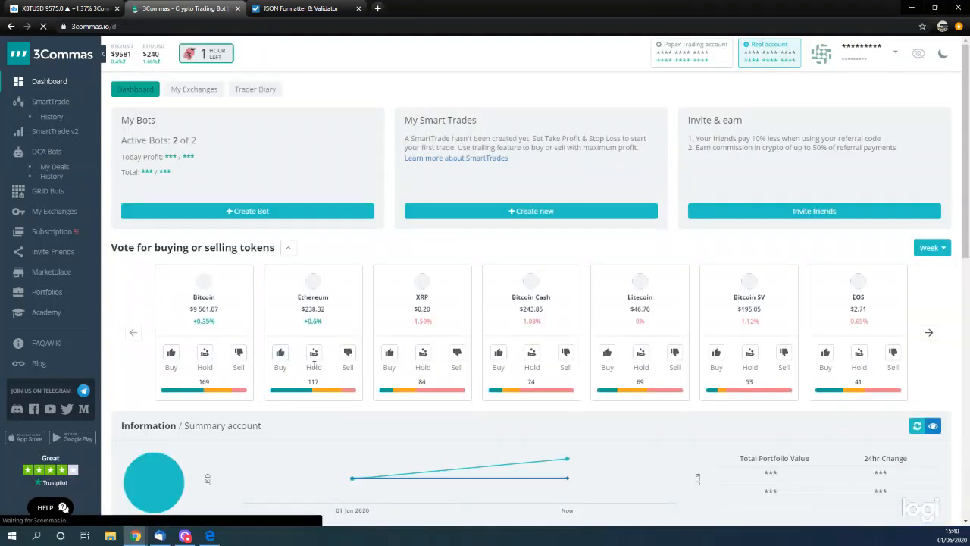
scroll(316, 369, down, 6)
scroll(318, 368, up, 8)
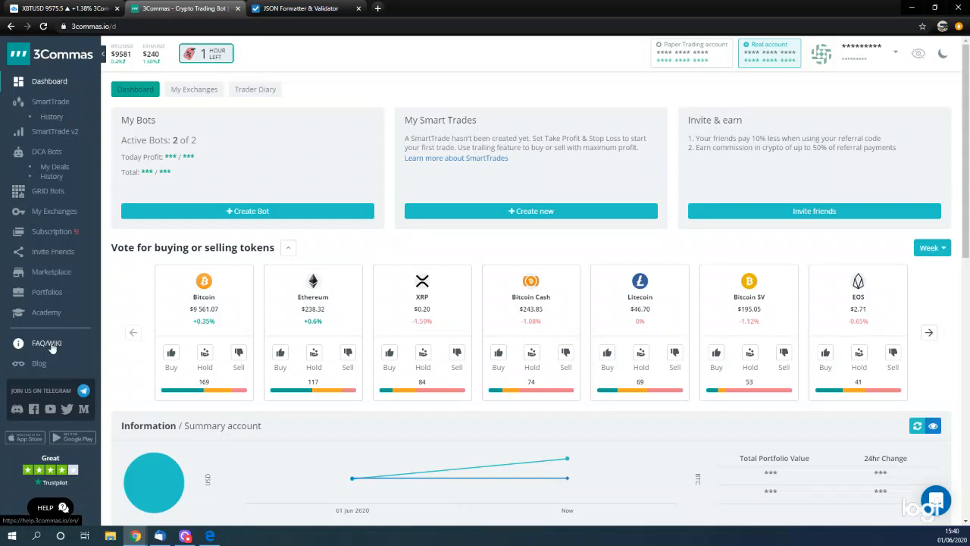
- Open the 3Commas help centre and search its articles for "tradingview" and for "webhook"
click(49, 344)
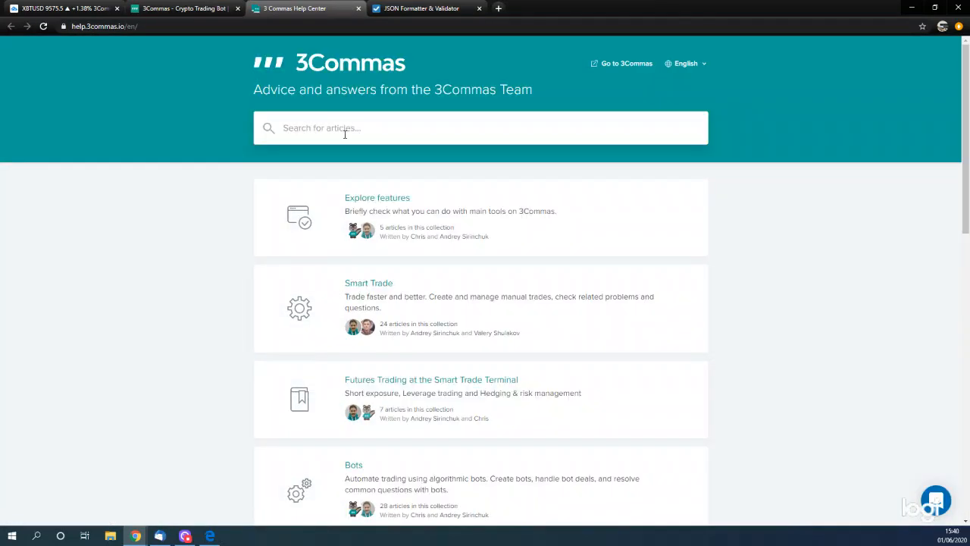
text(tradingview)
key(Return)
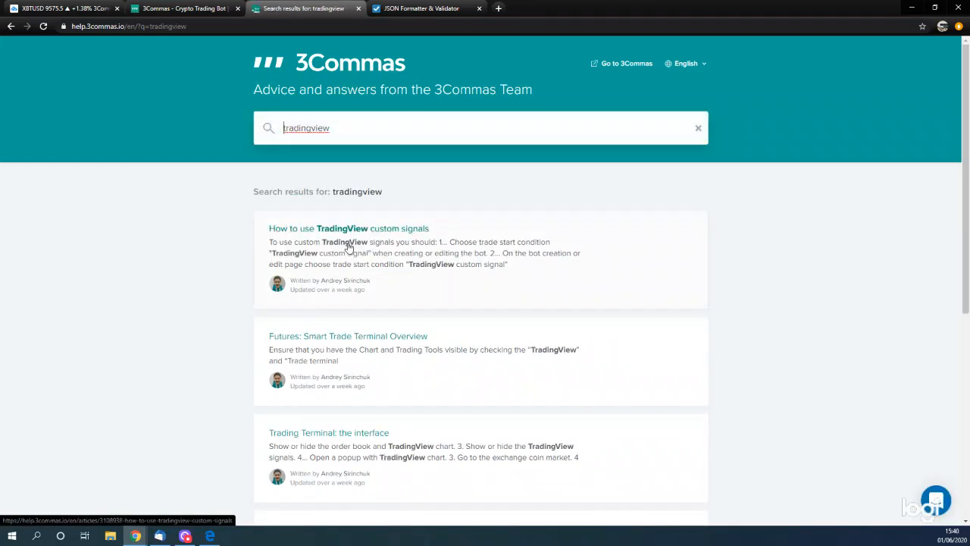
key(ctrl+a)
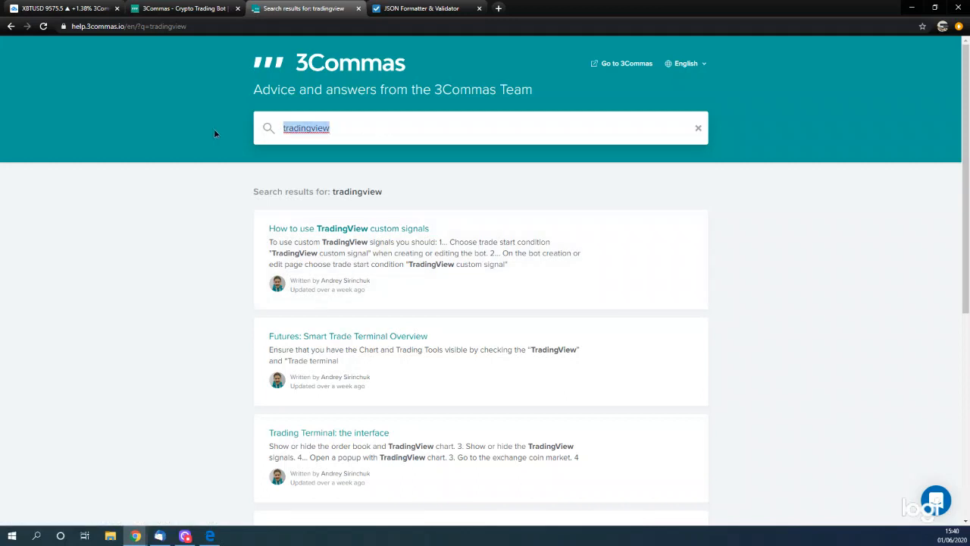
text(webhook)
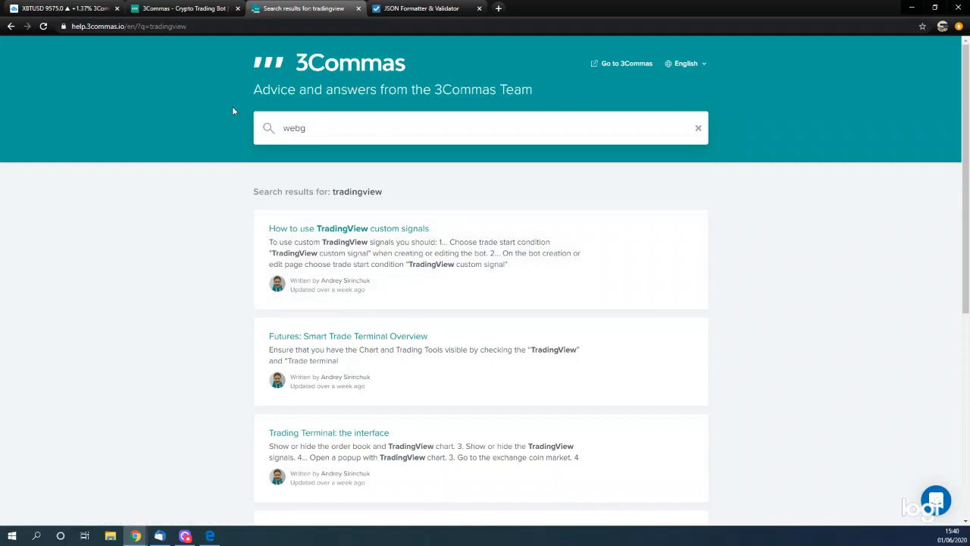
key(Return)
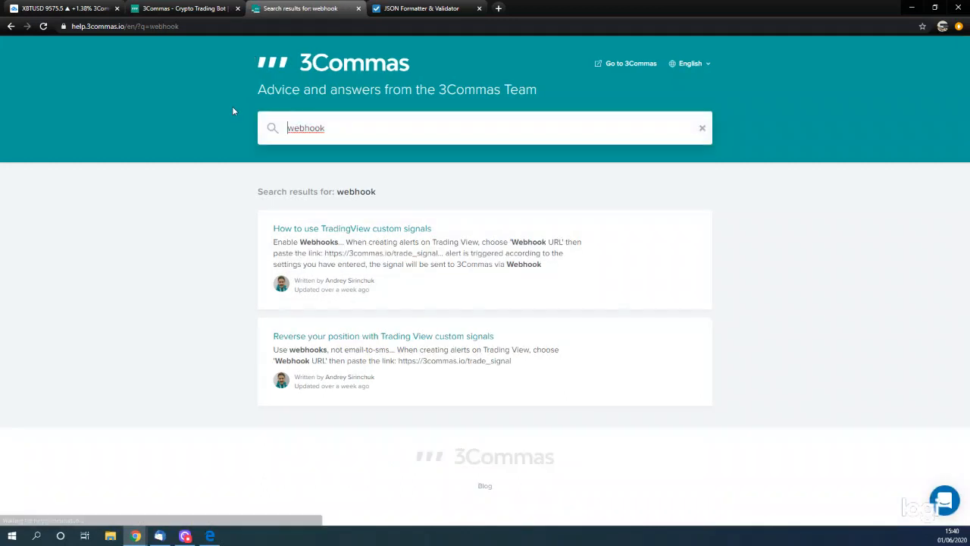
- Open the article "How to use TradingView custom signals" and copy the link address given under Enable Webhooks
click(401, 261)
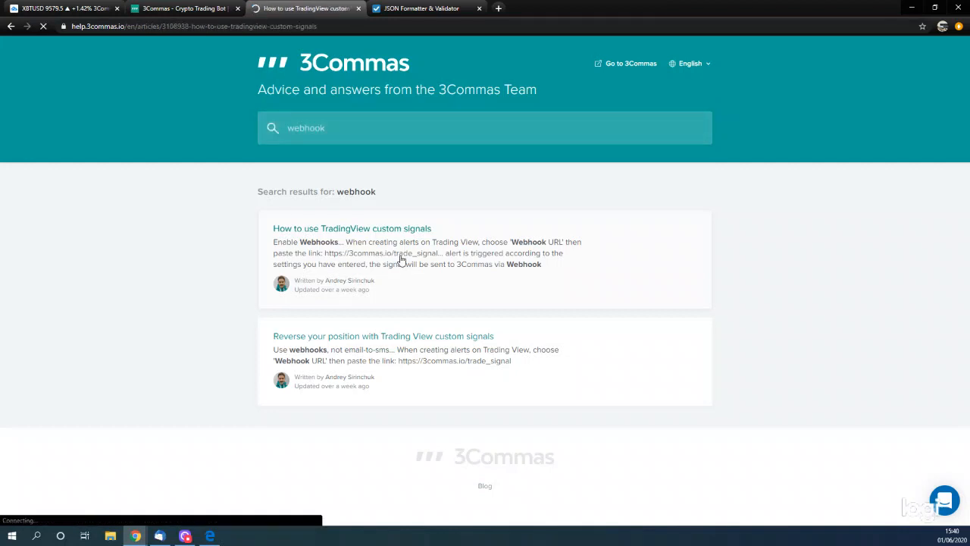
scroll(452, 351, down, 3)
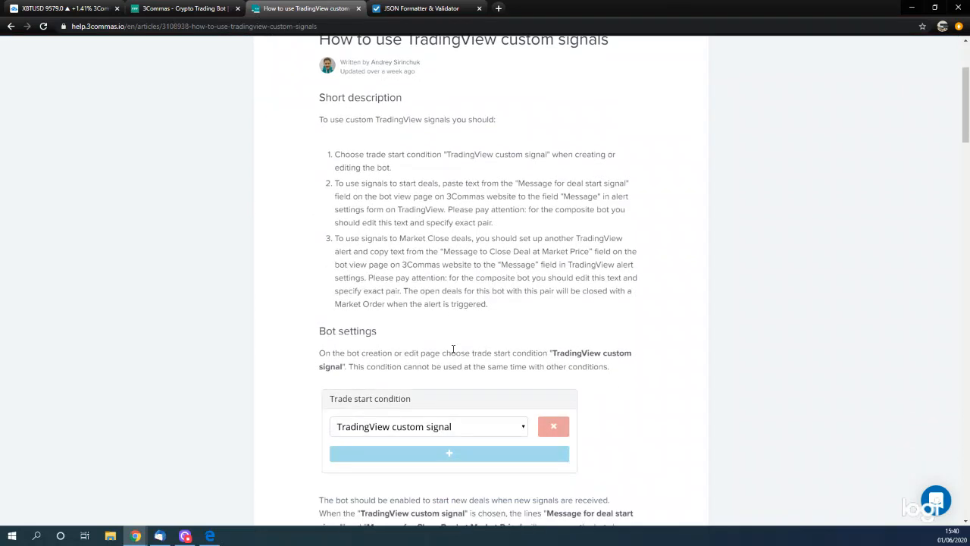
scroll(451, 351, down, 2)
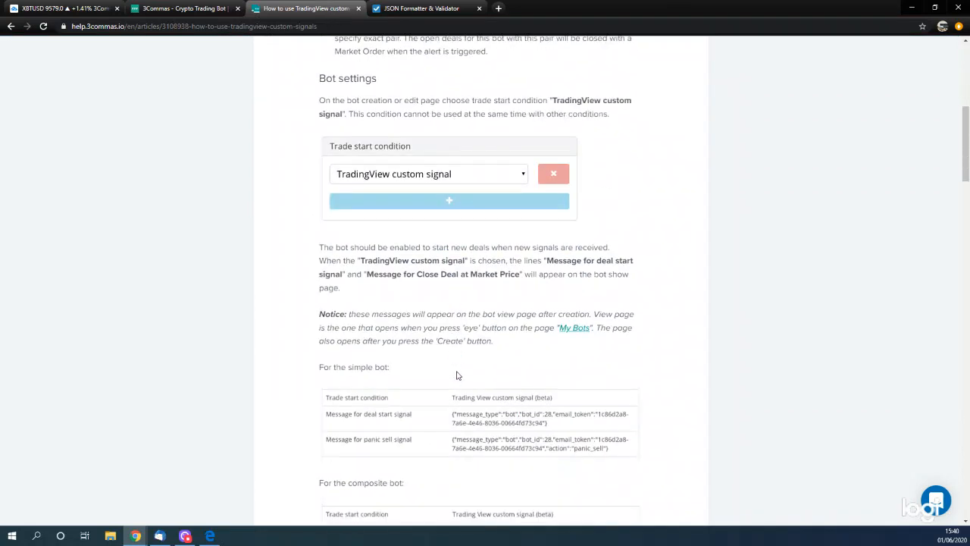
scroll(455, 372, down, 5)
scroll(452, 386, down, 5)
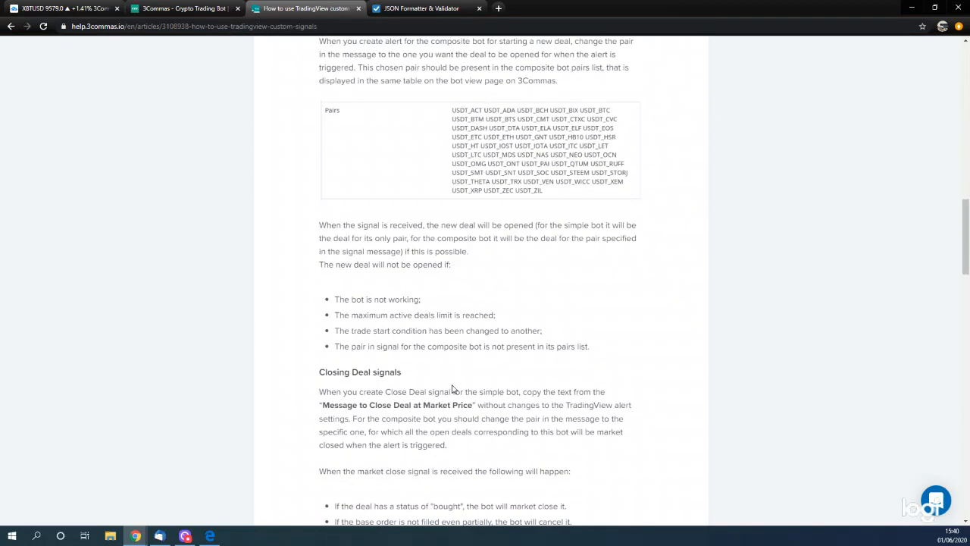
scroll(454, 389, down, 2)
scroll(451, 388, up, 9)
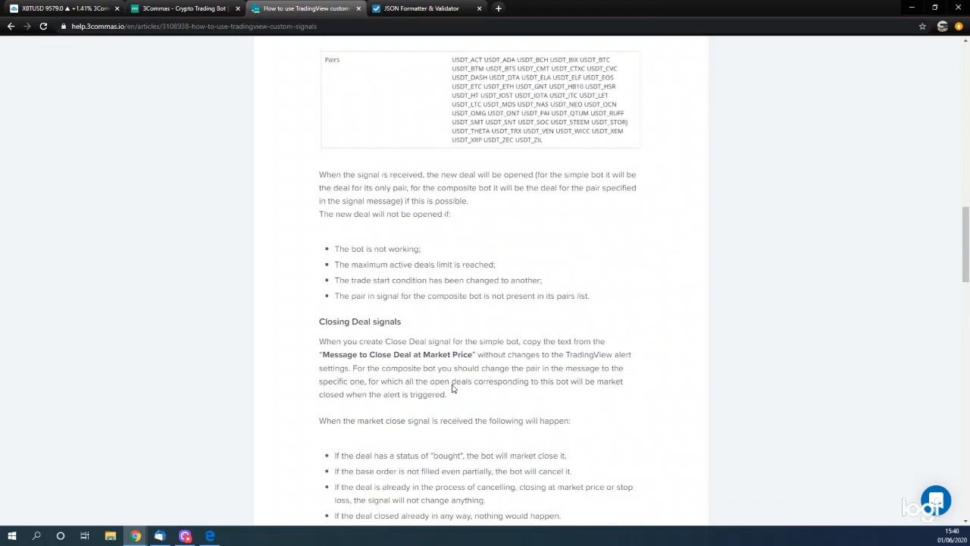
scroll(443, 374, up, 3)
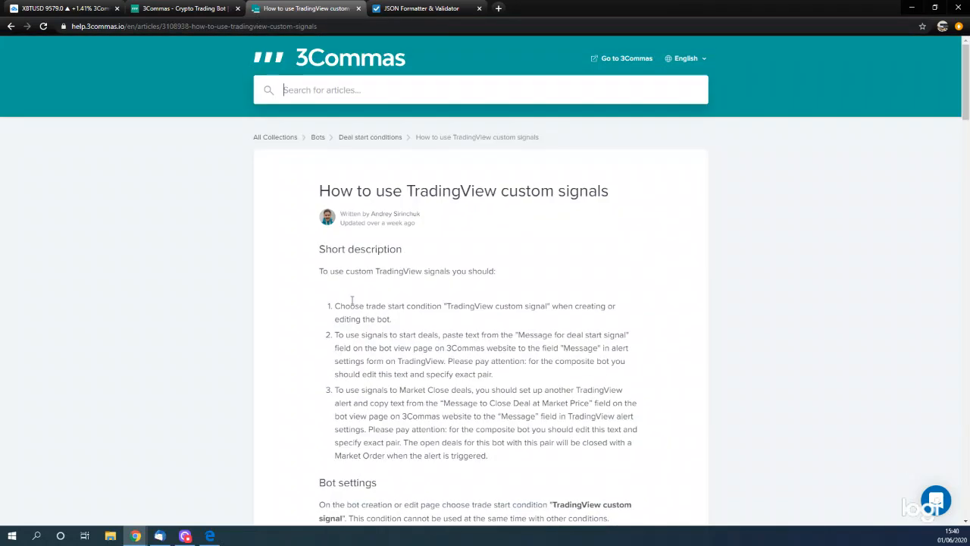
scroll(421, 376, down, 5)
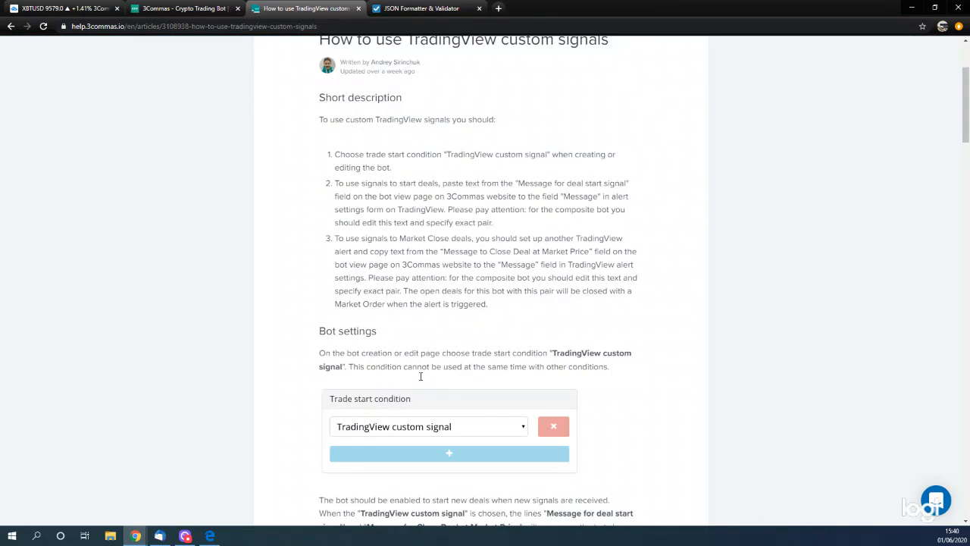
scroll(422, 381, down, 5)
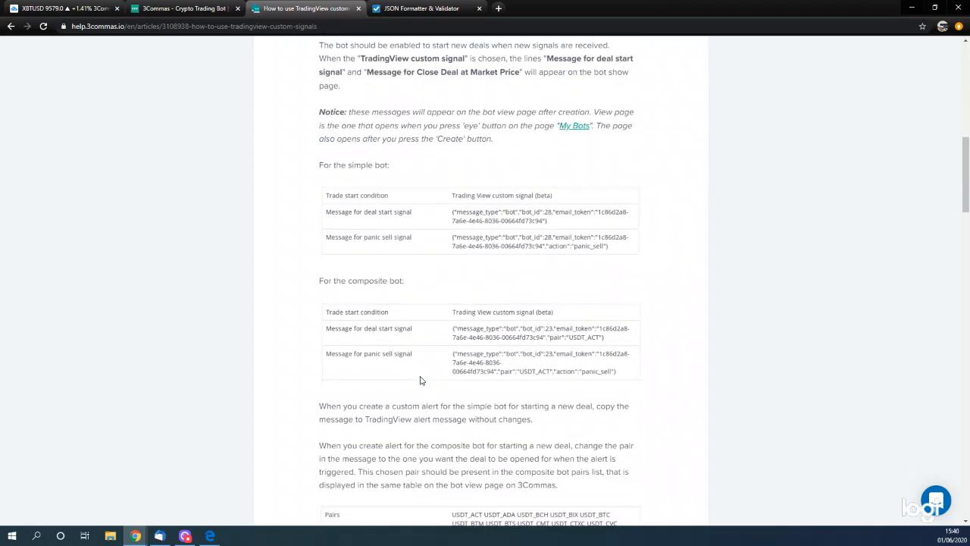
scroll(422, 380, down, 5)
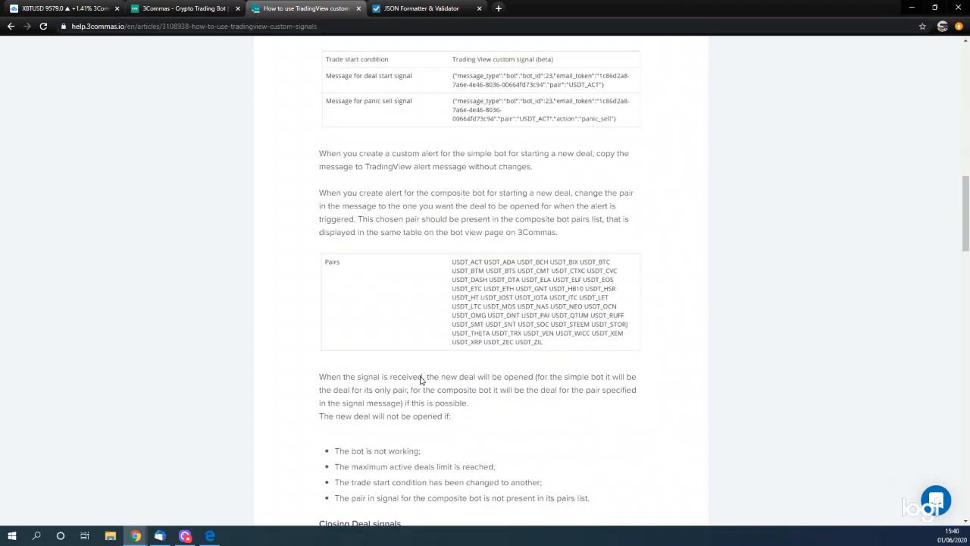
scroll(422, 380, down, 5)
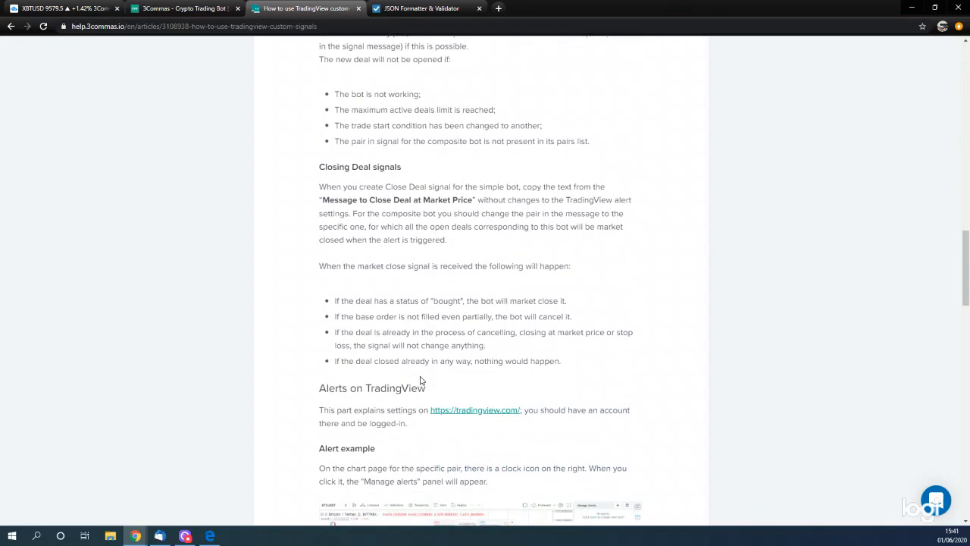
scroll(422, 381, down, 3)
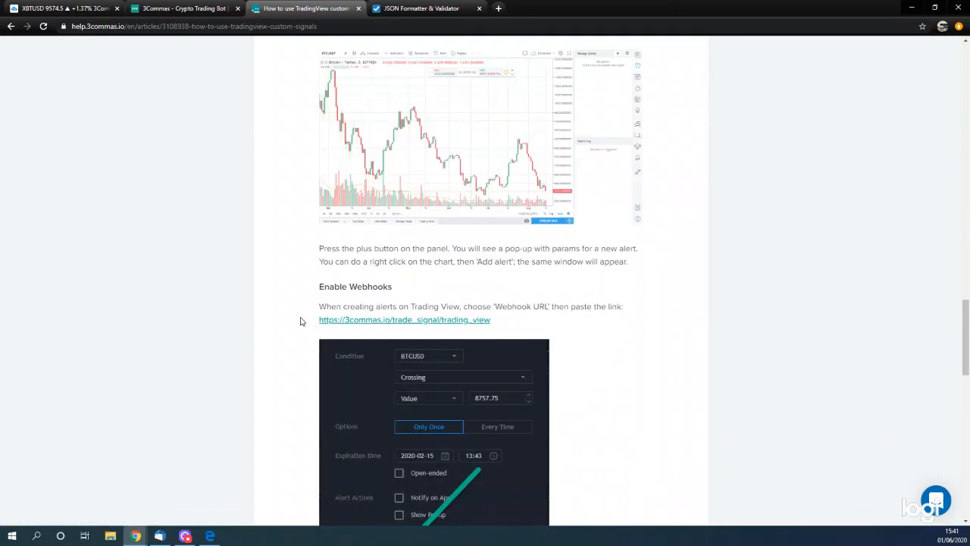
right_click(334, 321)
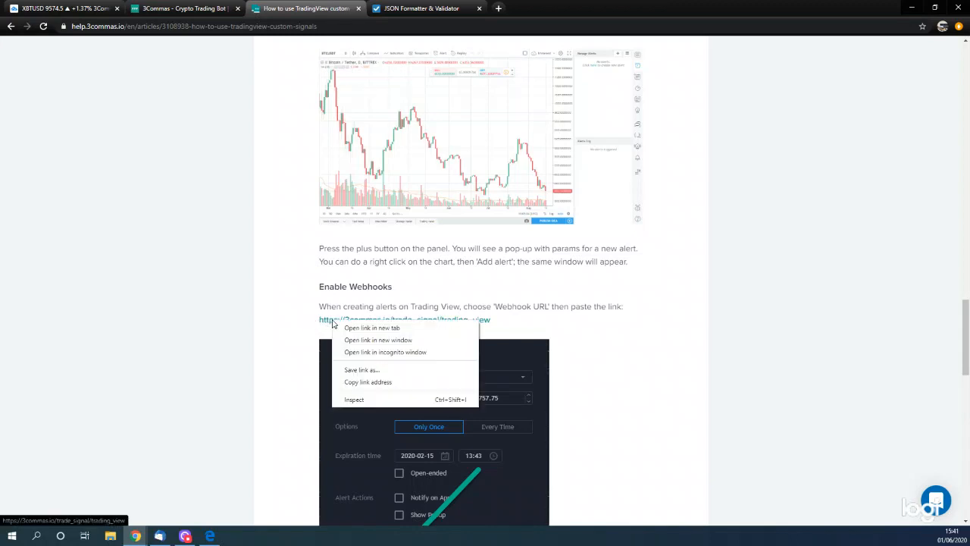
click(369, 383)
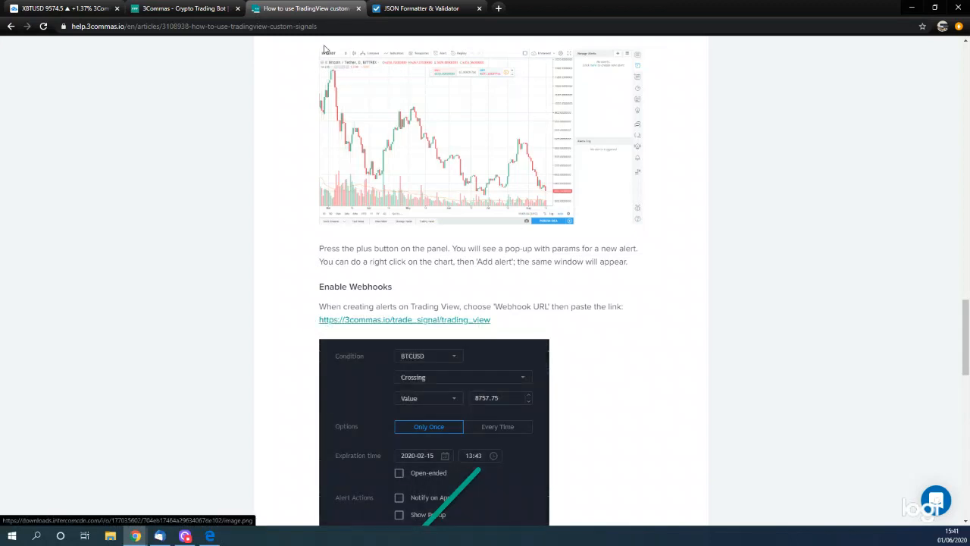
click(53, 9)
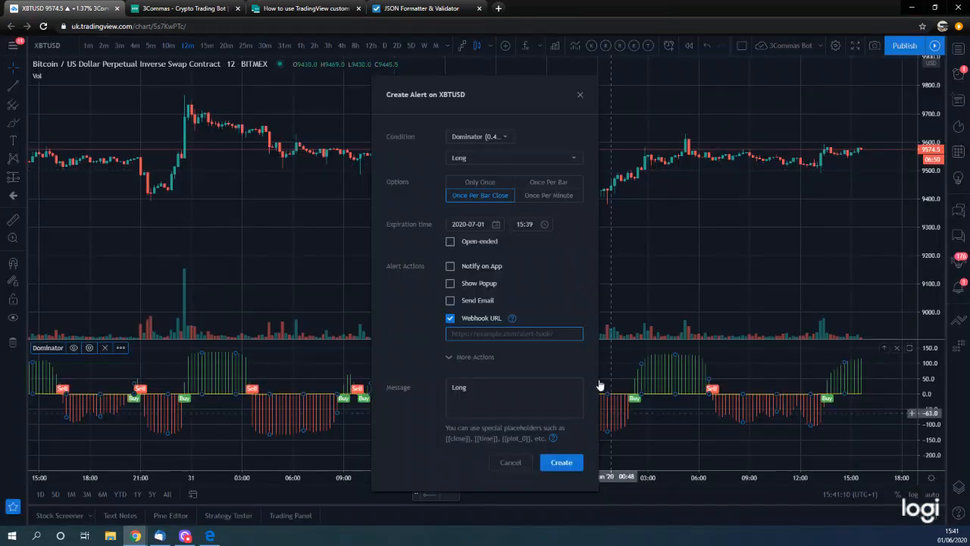
key(ctrl+v)
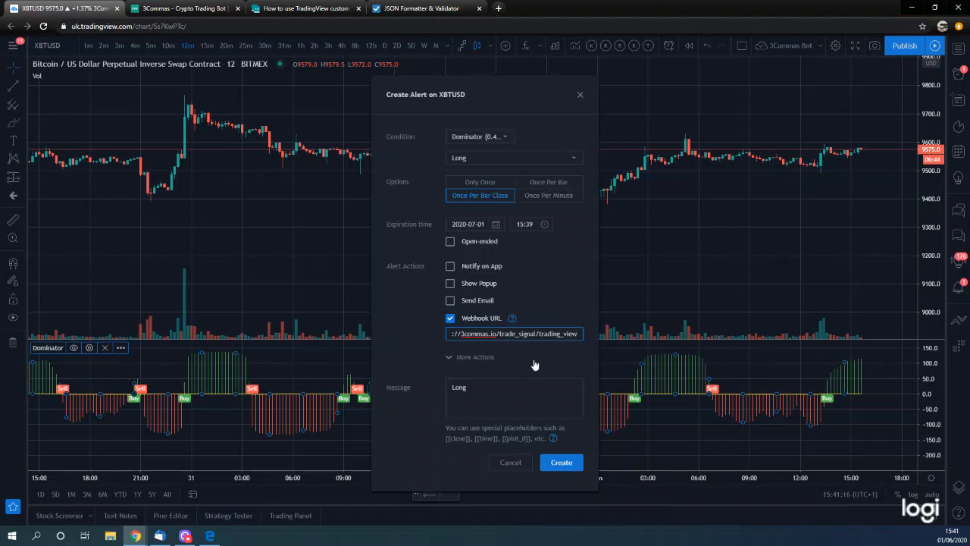
drag(523, 334, 385, 338)
click(422, 332)
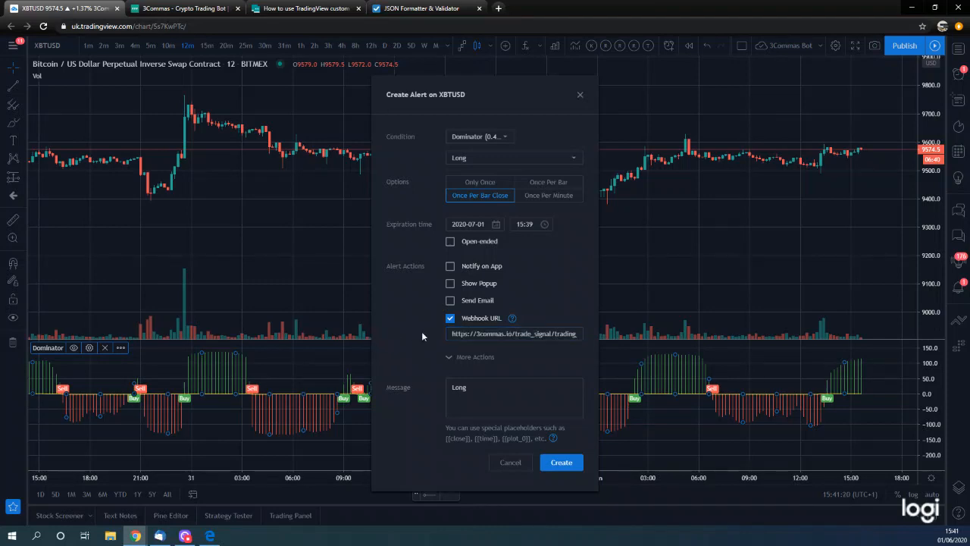
- Set the alert message to "Long 12min Dom" and expand the additional alert actions
drag(470, 396, 405, 379)
text(Long)
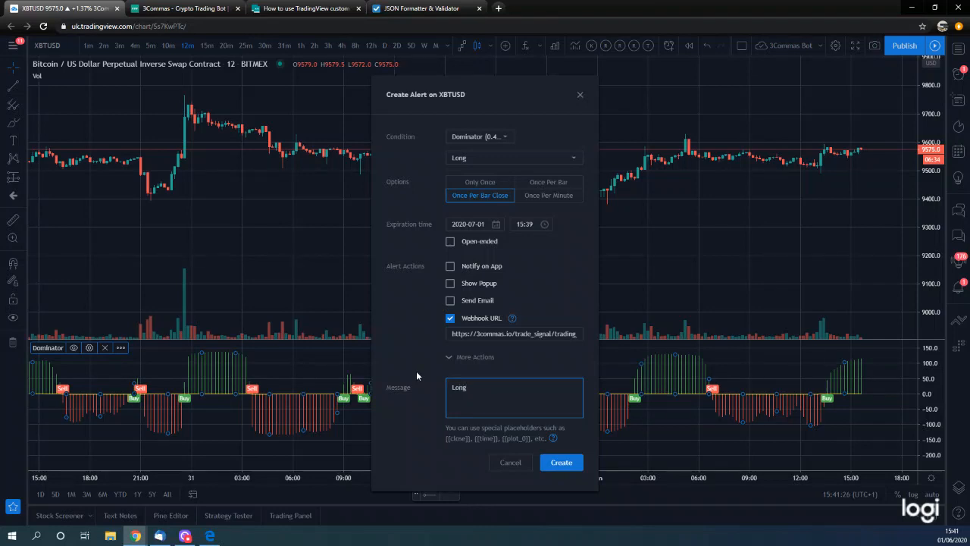
text( 12min Dom)
click(457, 357)
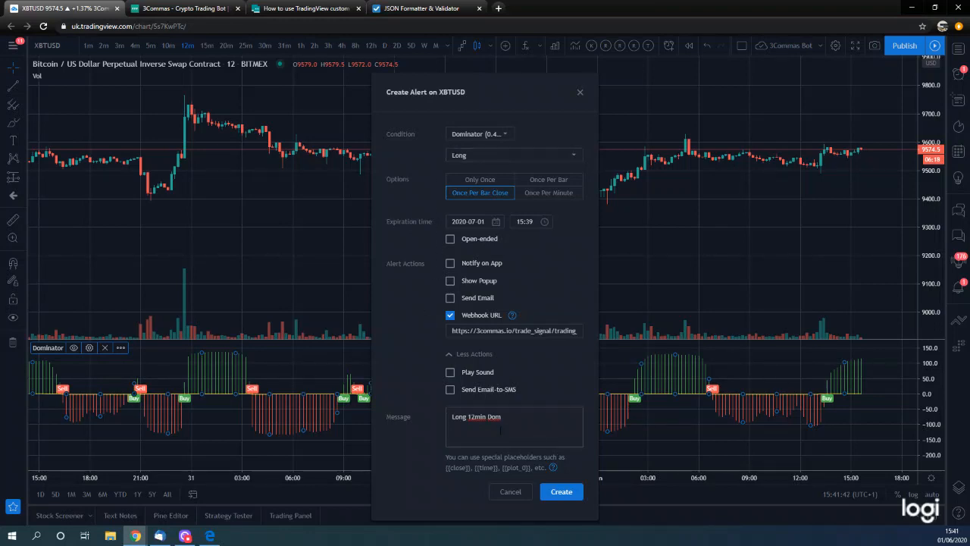
- Copy the whole two-part JSON message from the JSON Formatter & Validator and return to the TradingView alert being created
drag(529, 416, 394, 417)
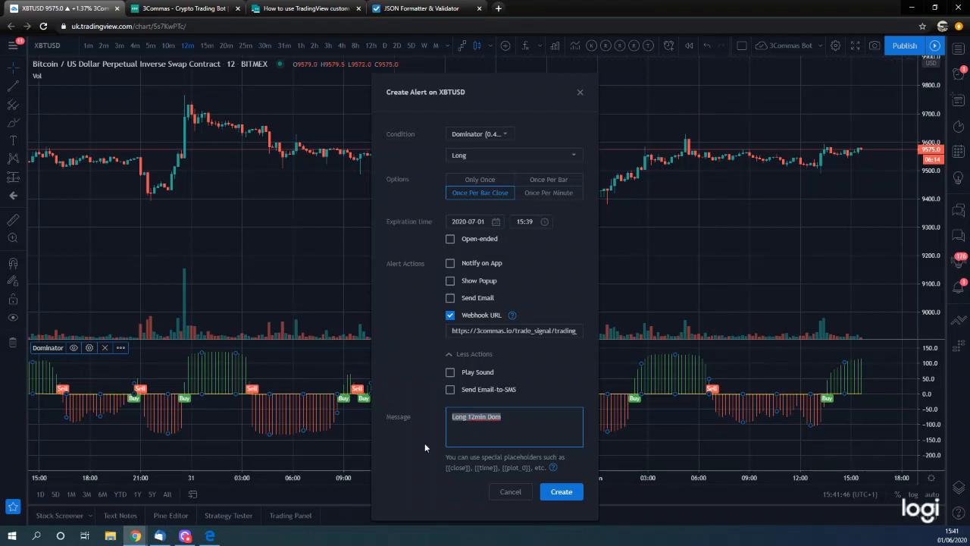
click(423, 7)
drag(351, 258, 267, 119)
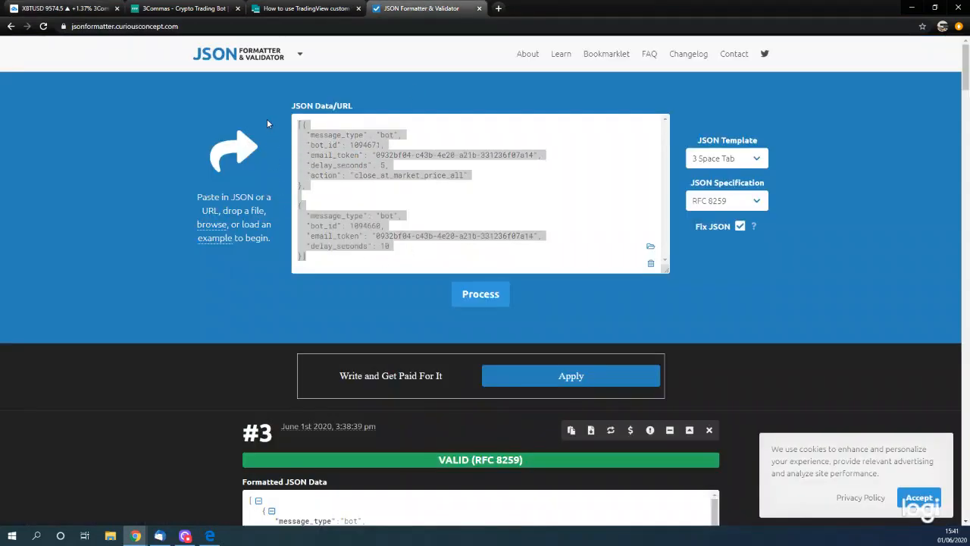
click(46, 8)
click(195, 8)
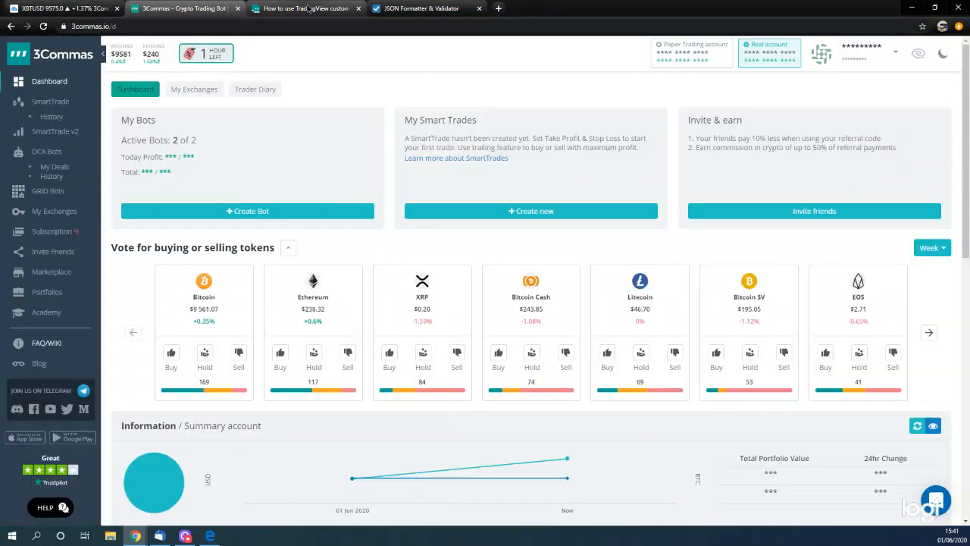
click(305, 8)
click(64, 9)
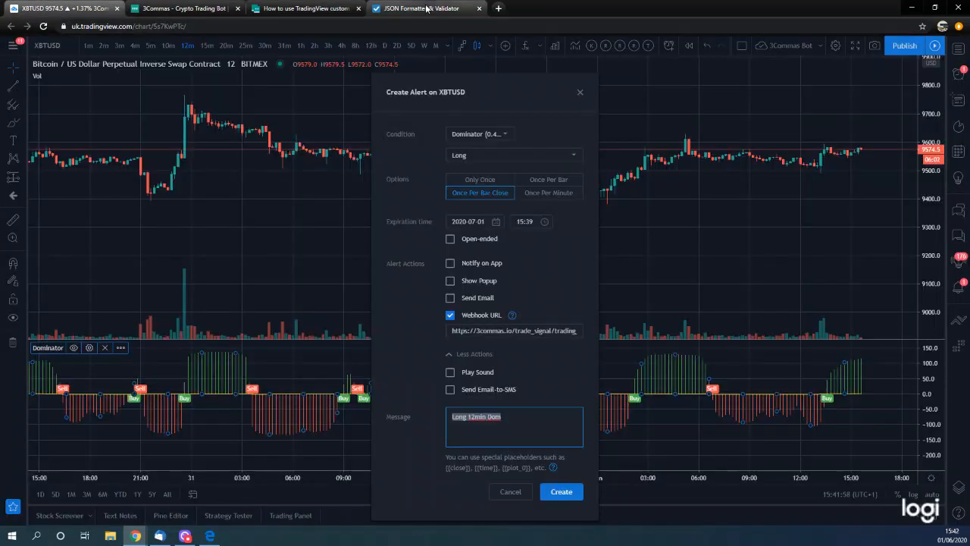
- Replace the alert message with the copied JSON, including the email token, and check it from start to end
click(523, 416)
key(ctrl+a)
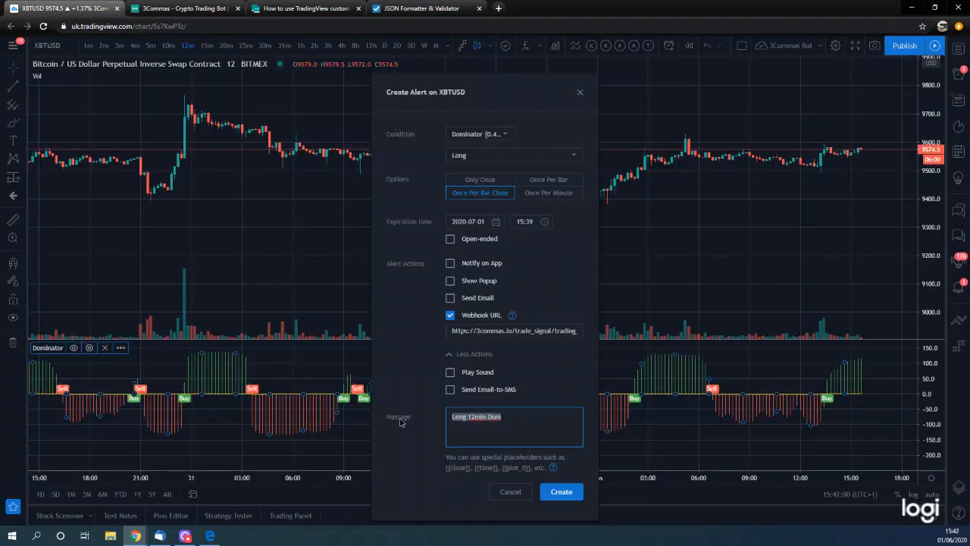
key(ctrl+v)
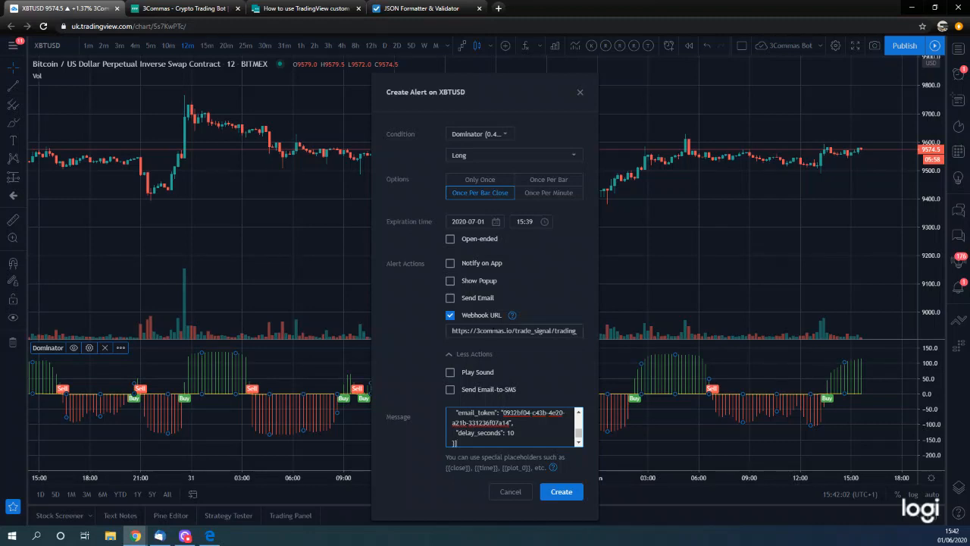
scroll(516, 427, up, 2)
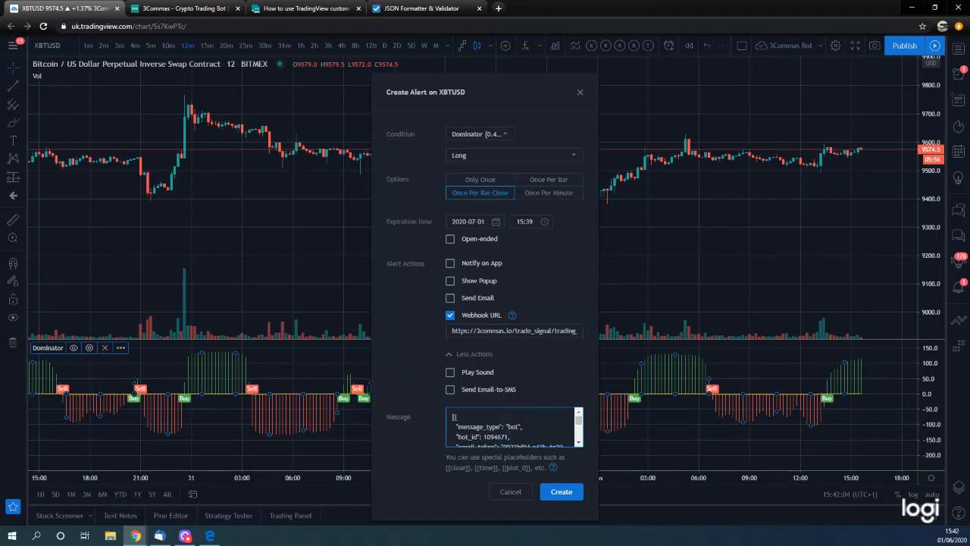
scroll(515, 427, down, 2)
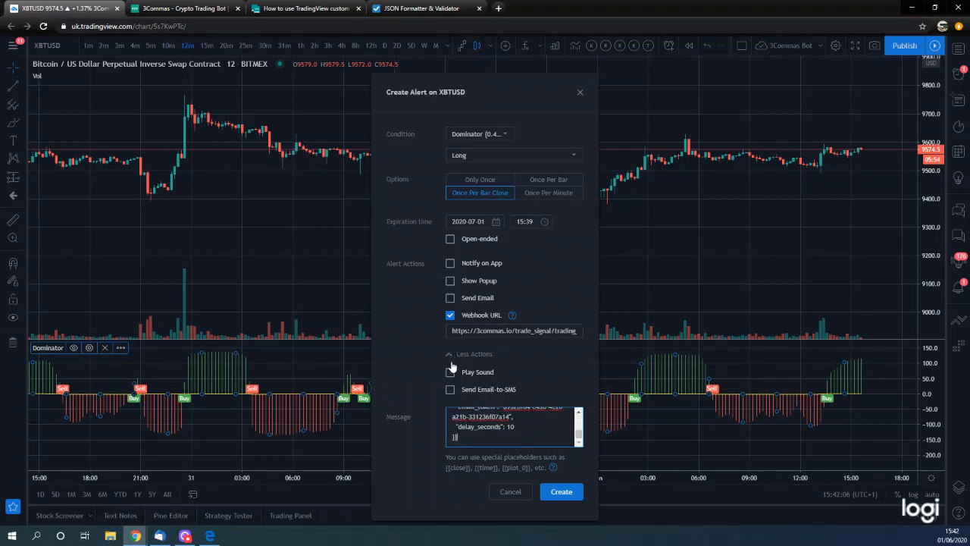
- Create the Long Dominator alert and view its full message in the alerts list
click(561, 491)
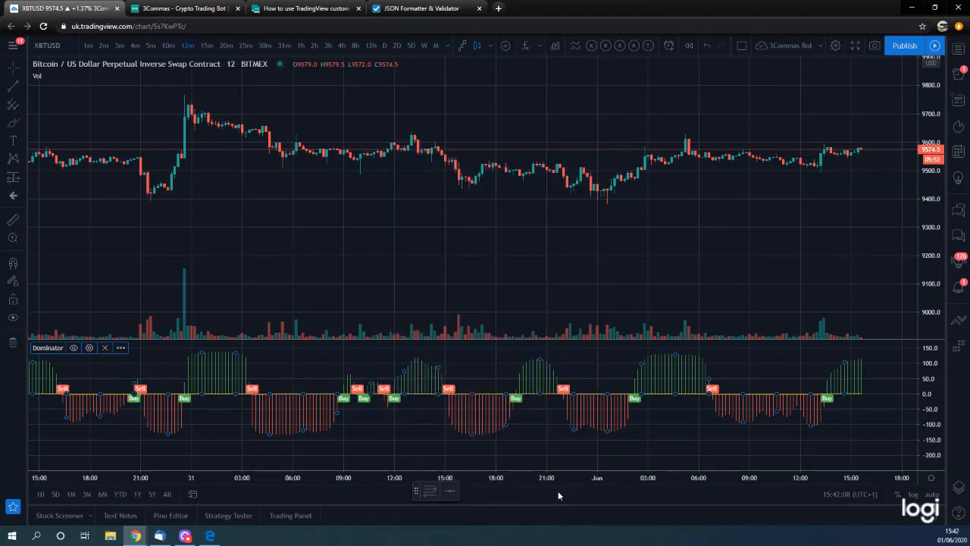
click(960, 80)
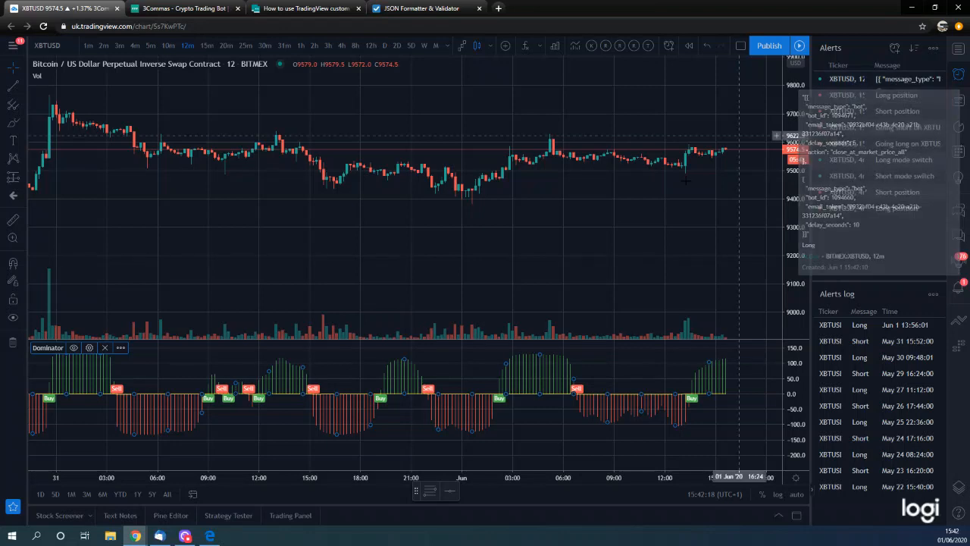
mouse_move(921, 80)
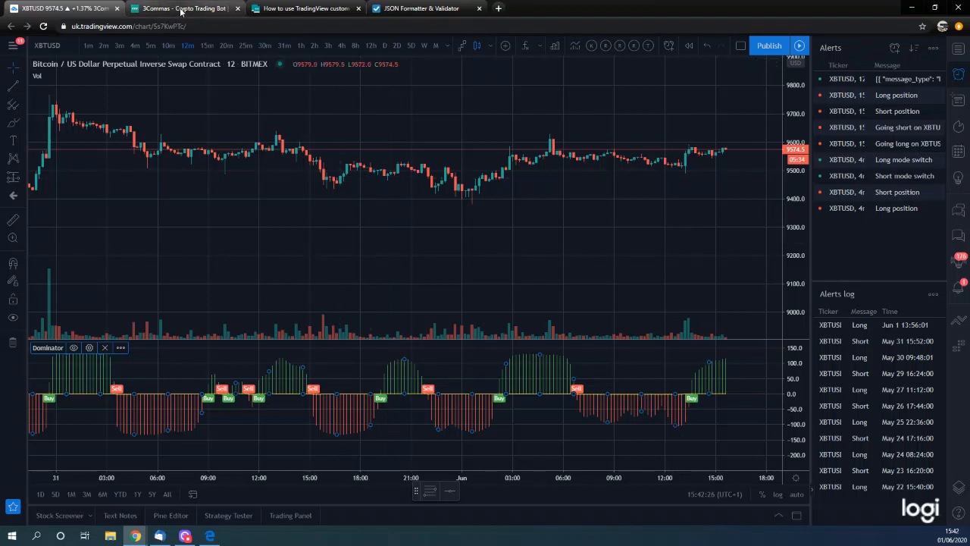
- Switch to 3Commas and open the details of the DCA bot "12min 18 LB Dom Long Bitmex 2"
click(303, 9)
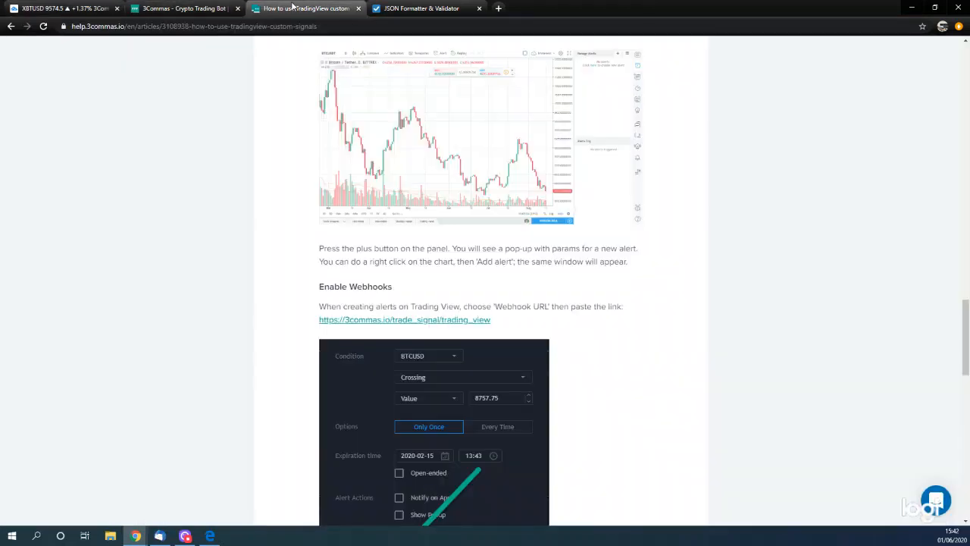
click(168, 8)
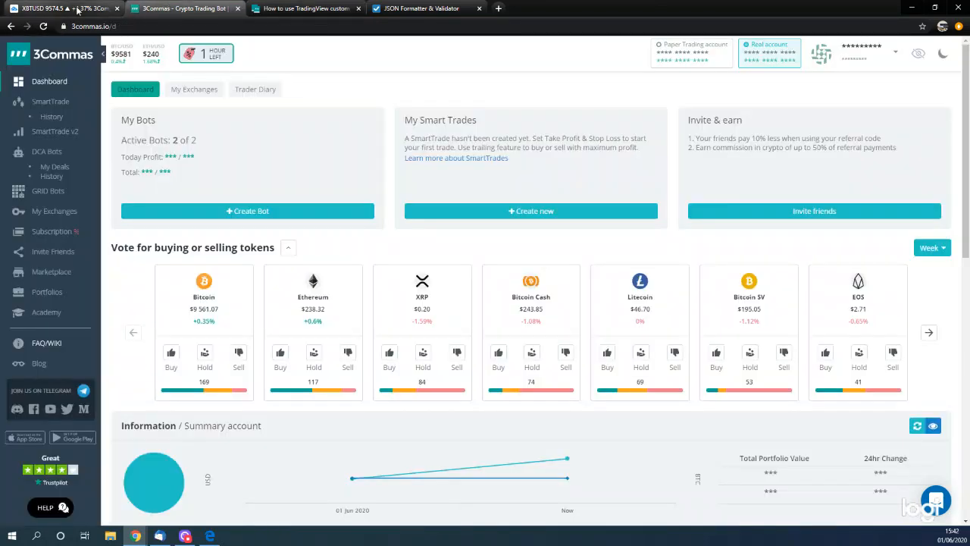
scroll(343, 326, down, 6)
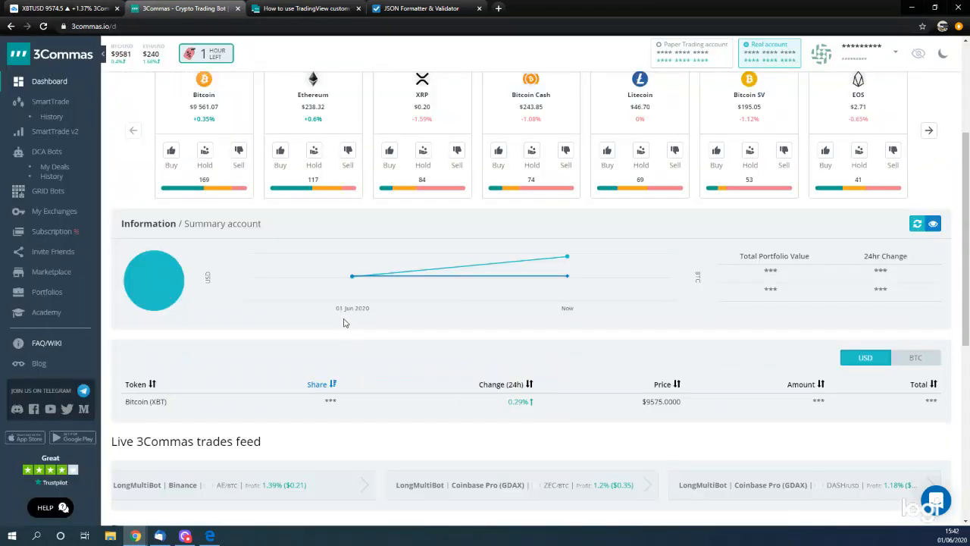
scroll(343, 322, up, 3)
scroll(344, 313, up, 2)
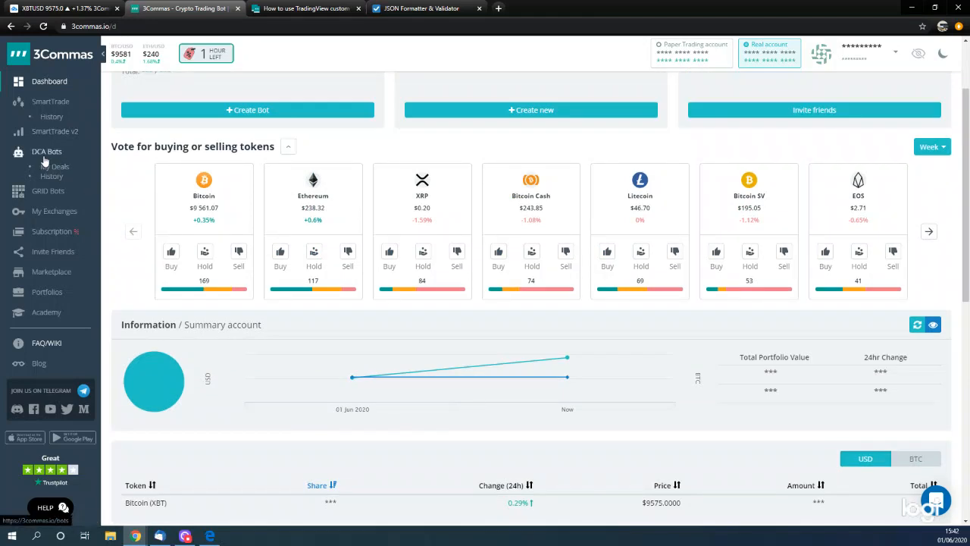
click(46, 152)
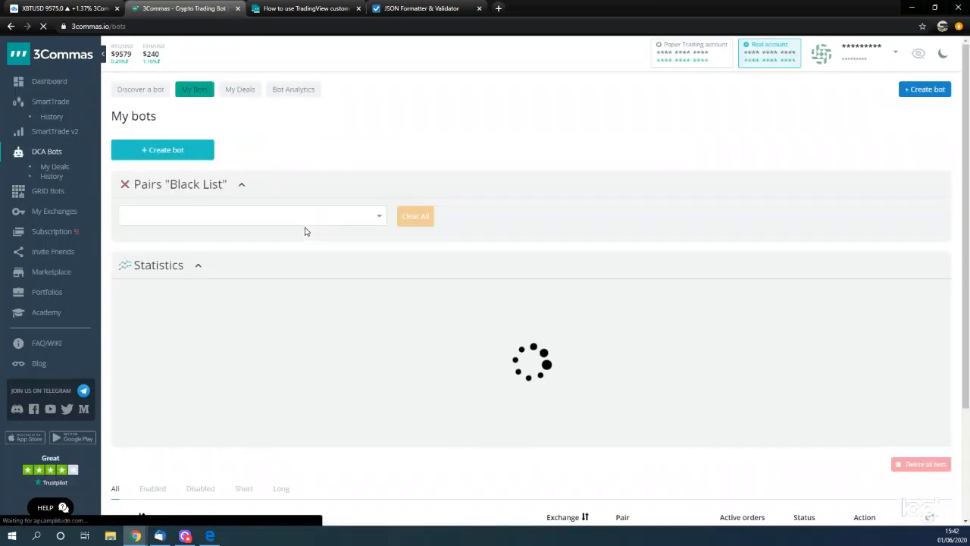
scroll(358, 318, down, 2)
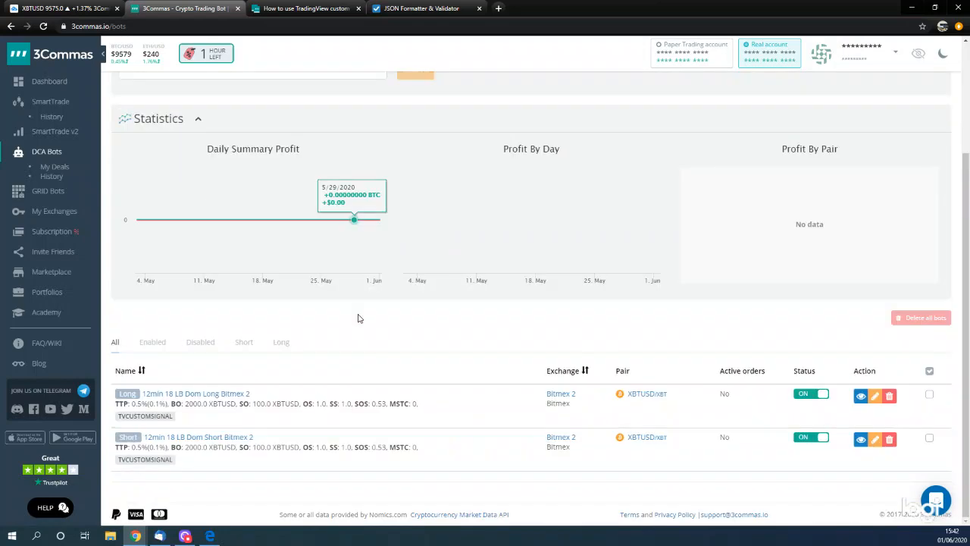
click(219, 396)
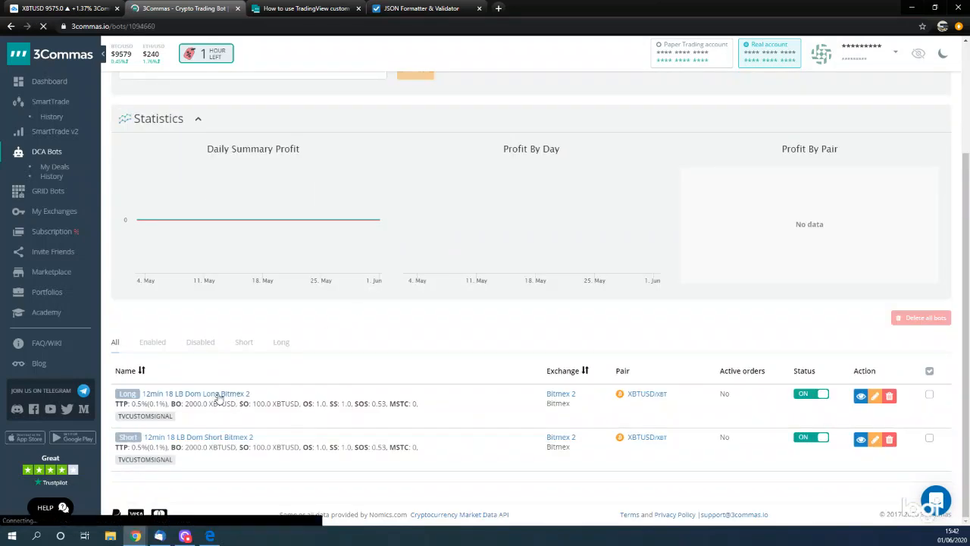
- Reveal the long bot's message to close all deals at Market Price and copy its entire JSON
scroll(218, 399, down, 6)
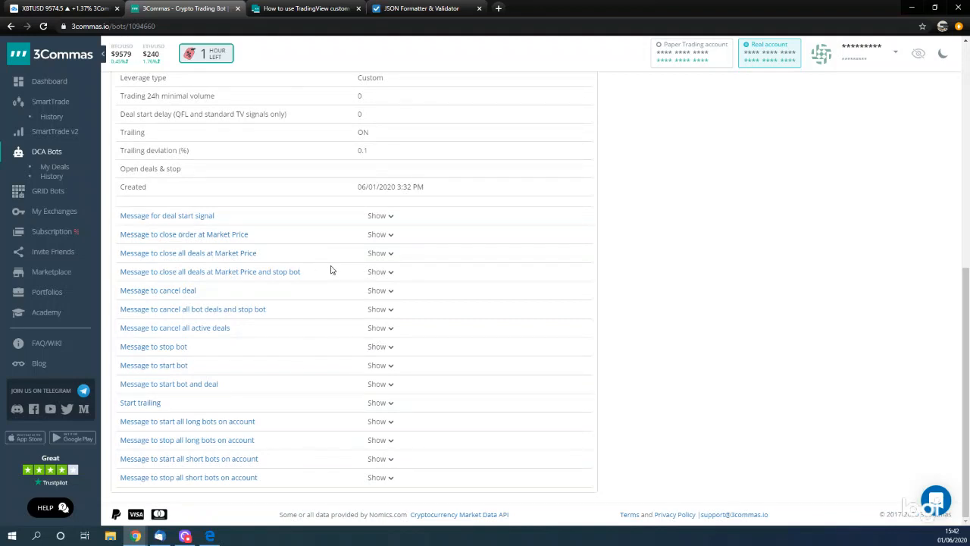
click(374, 259)
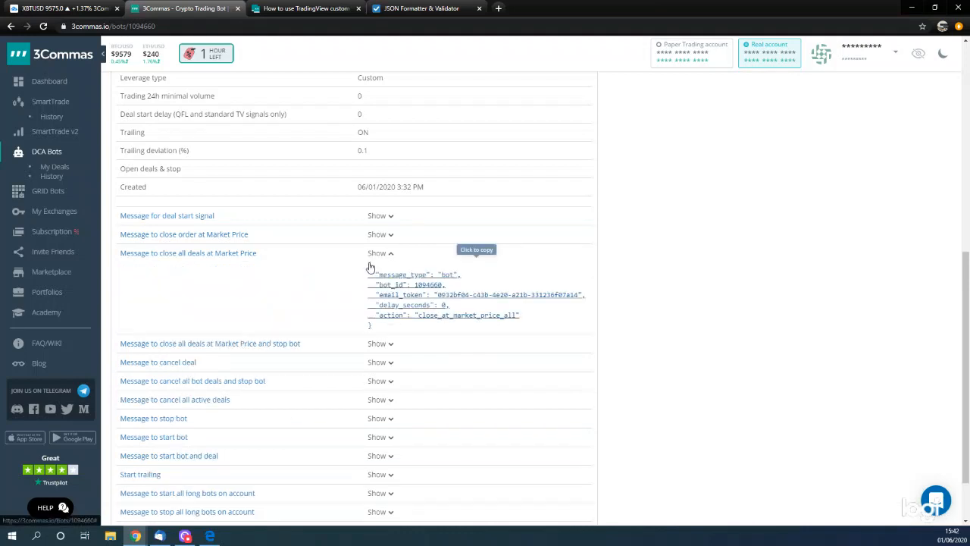
mouse_move(357, 268)
mouse_down()
mouse_move(396, 304)
mouse_move(374, 326)
mouse_move(382, 330)
mouse_move(362, 292)
mouse_move(375, 303)
mouse_move(366, 269)
mouse_up()
key(ctrl+c)
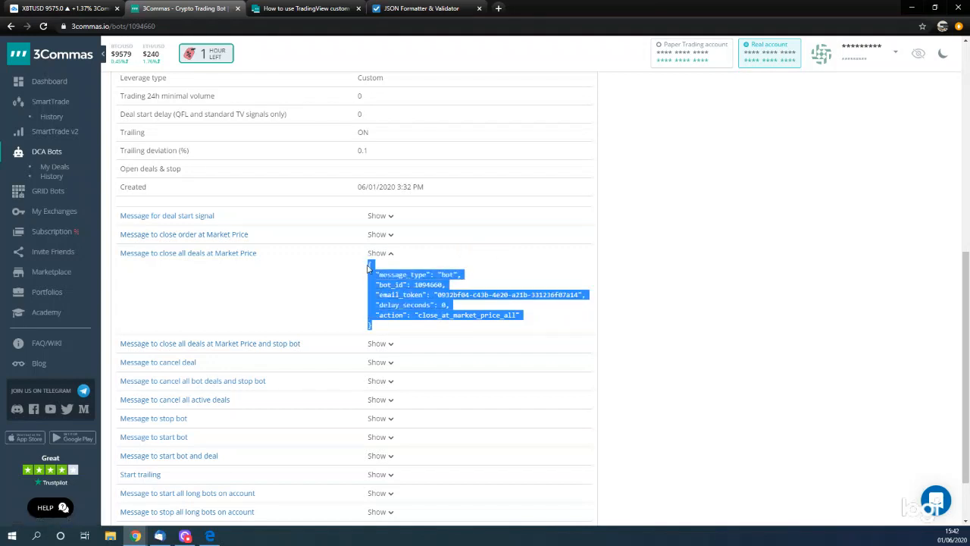
- Close the help article and replace the validator's JSON with the long bot's close message, opening a bracketed array and setting delay_seconds to 5
click(303, 9)
click(437, 8)
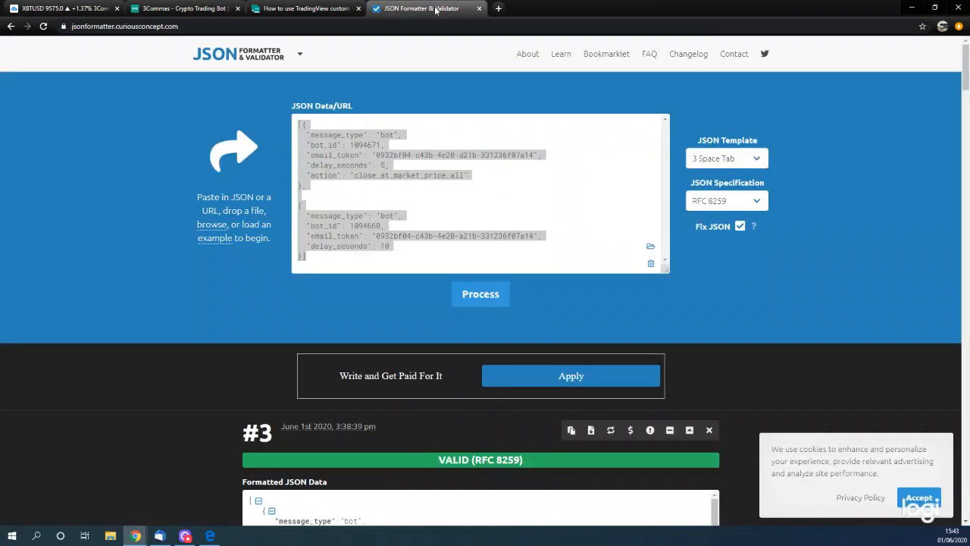
click(358, 9)
click(511, 195)
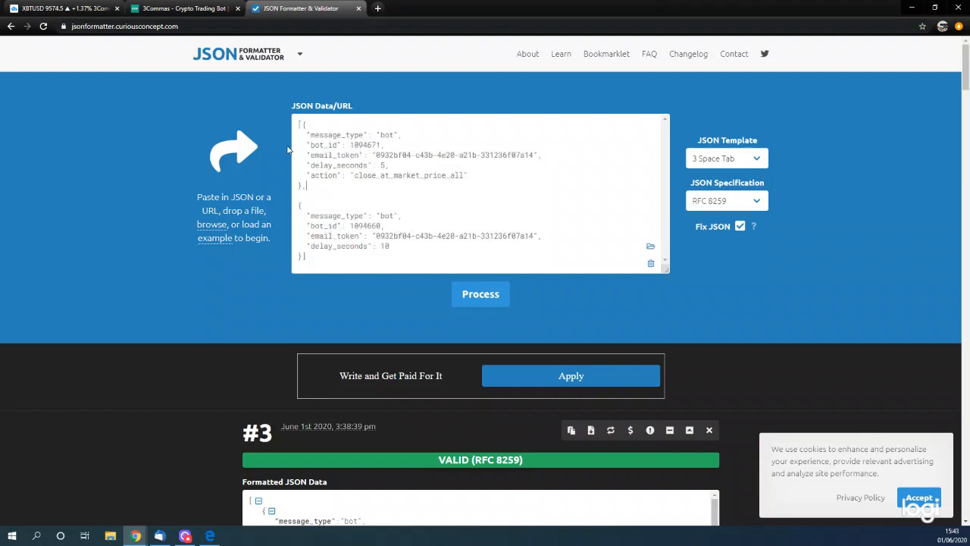
drag(298, 123, 381, 267)
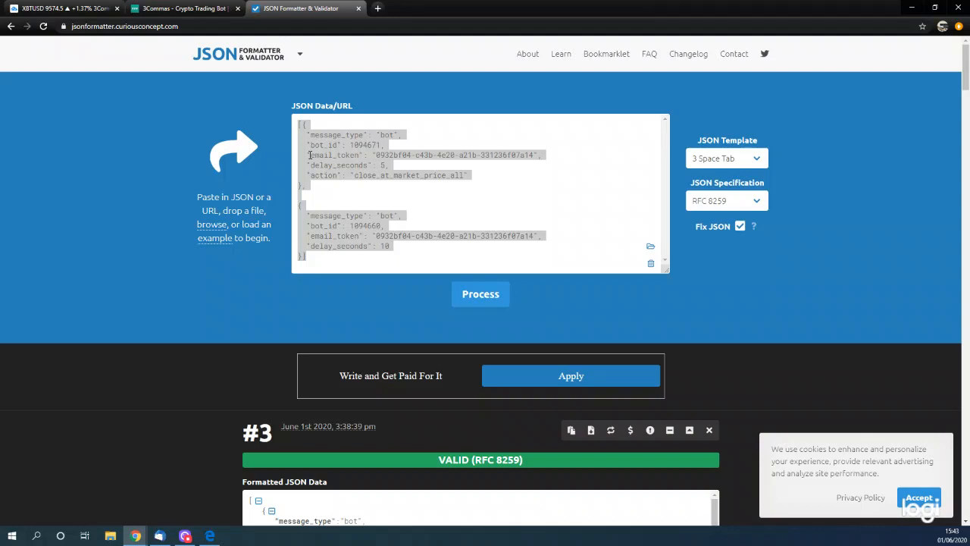
key(ctrl+v)
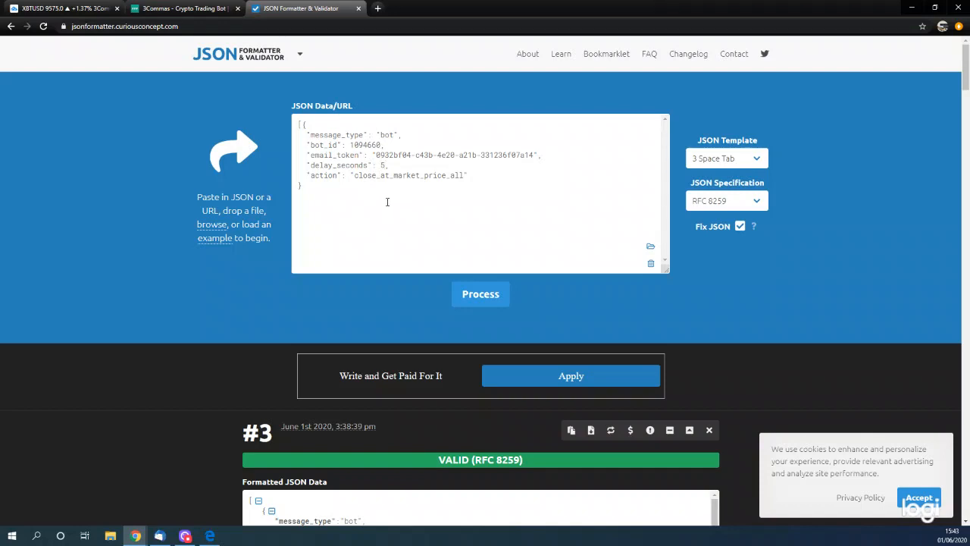
- Return to the 3Commas bot list and open the details of "12min 18 LB Dom Short Bitmex 2", down to its messages
click(169, 8)
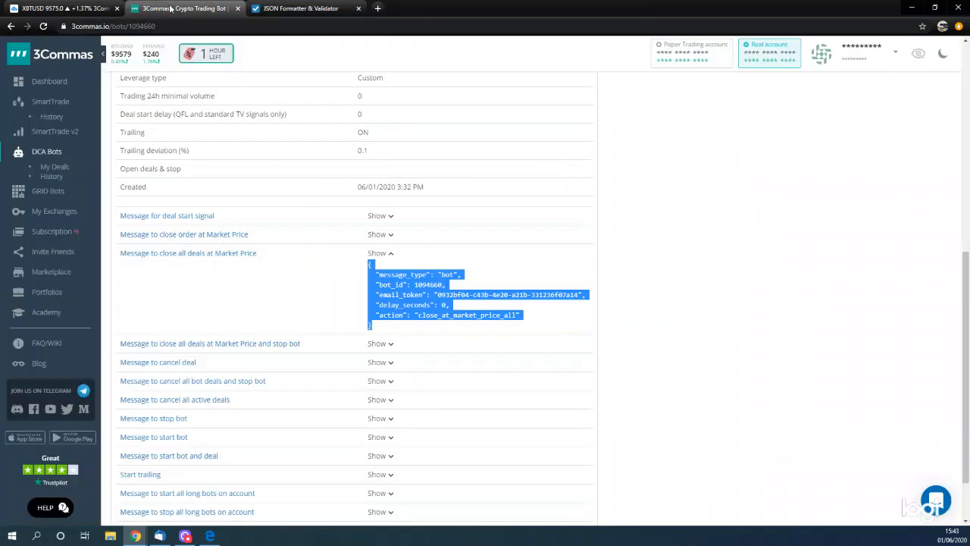
click(11, 27)
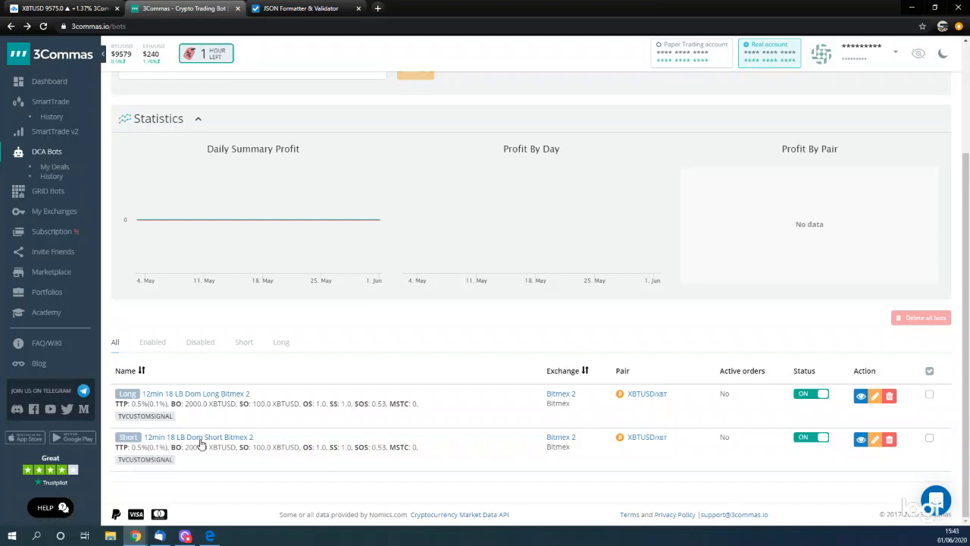
click(201, 438)
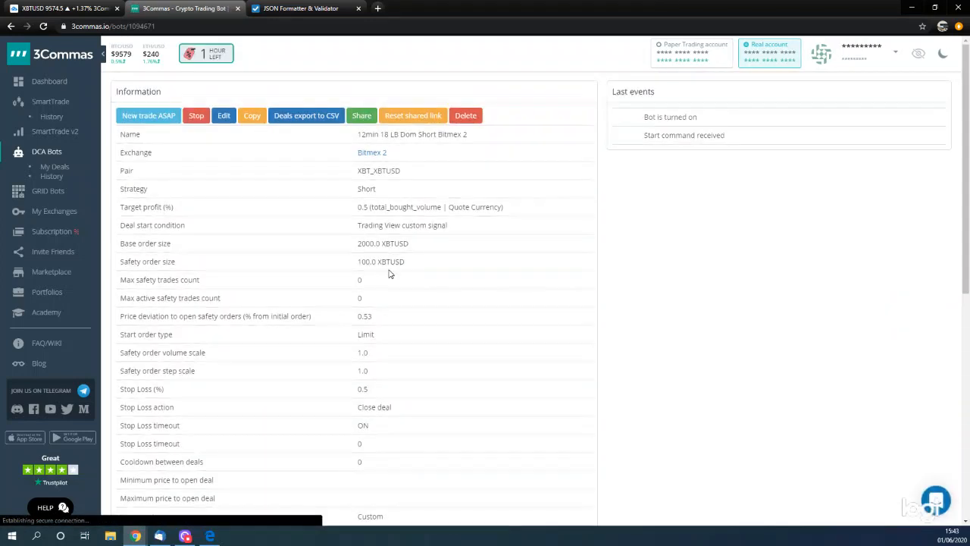
scroll(389, 275, down, 6)
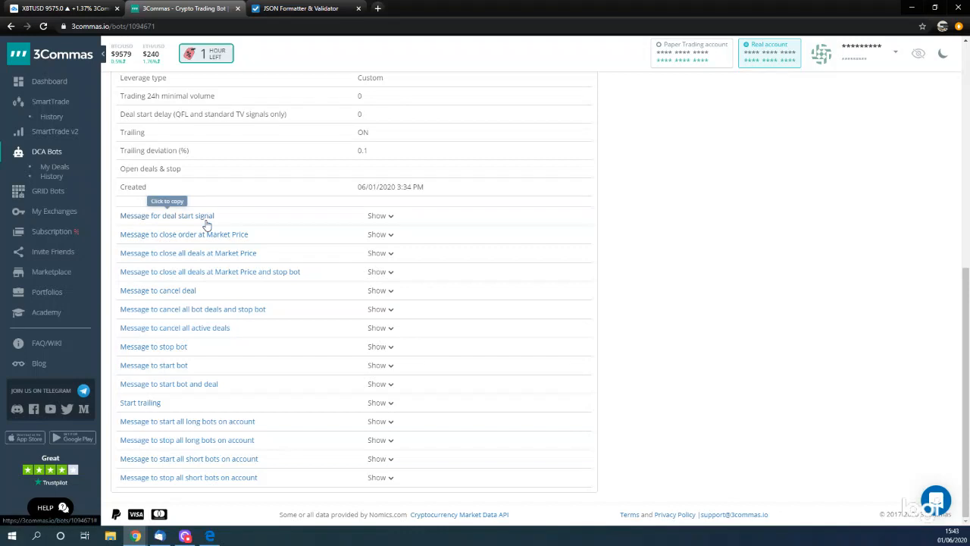
- Reveal the short bot's message for the deal start signal and copy its entire JSON
scroll(364, 212, up, 2)
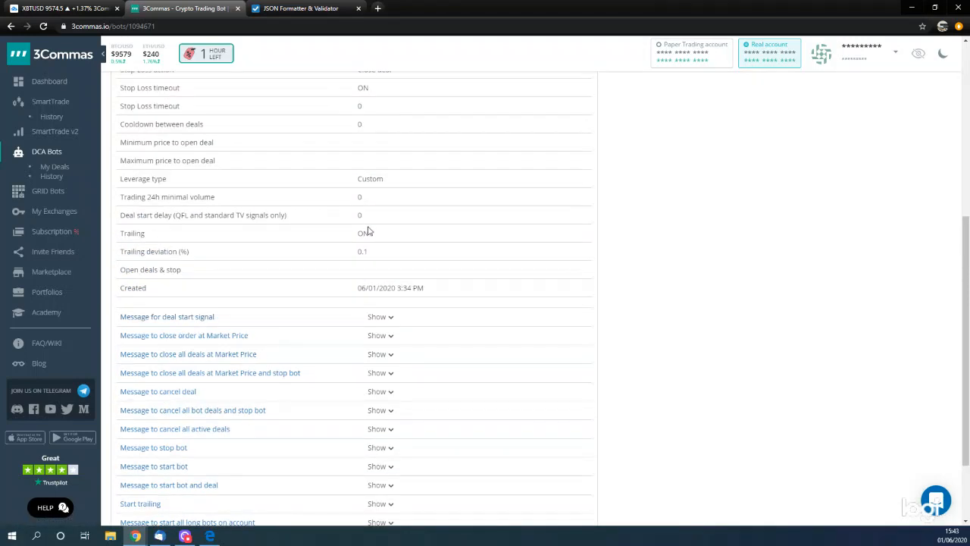
click(381, 317)
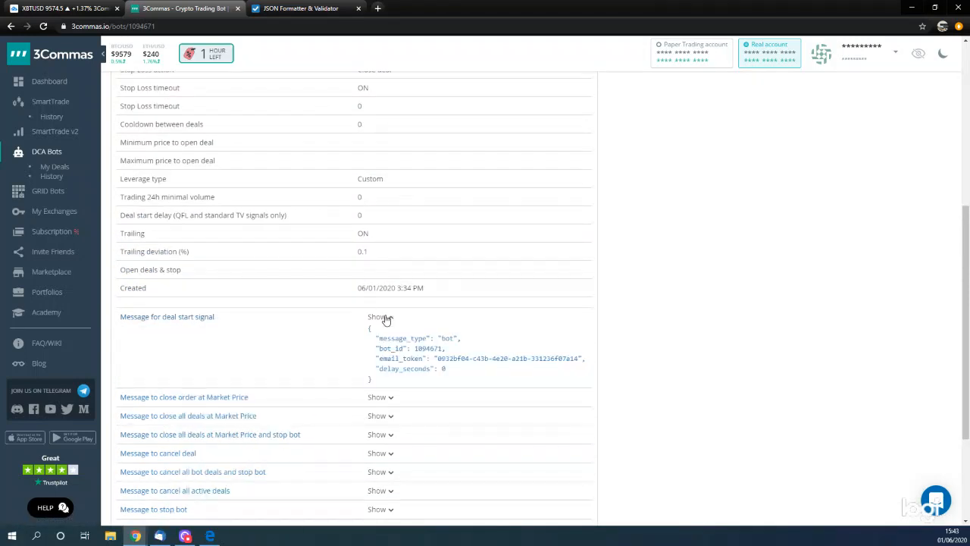
drag(363, 332, 407, 369)
click(343, 343)
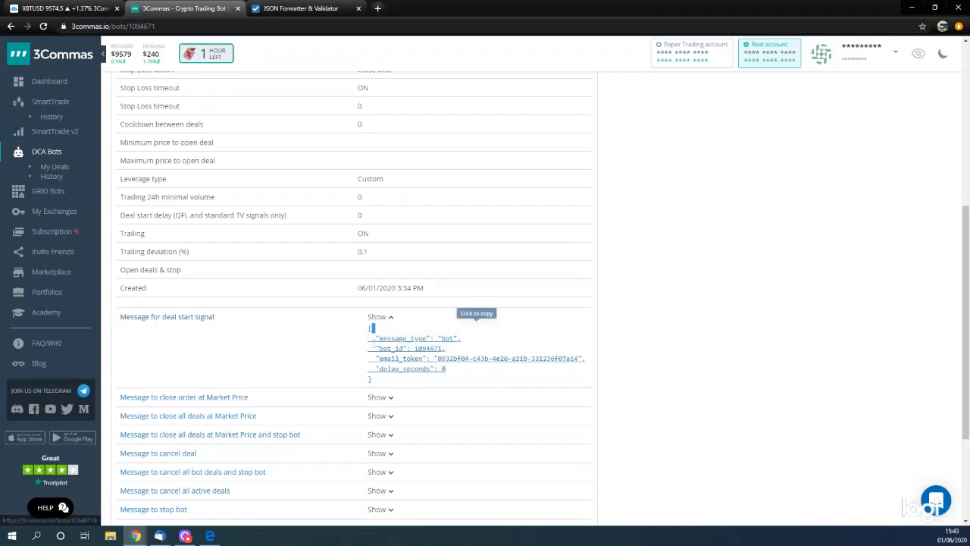
drag(361, 328, 359, 349)
key(ctrl+c)
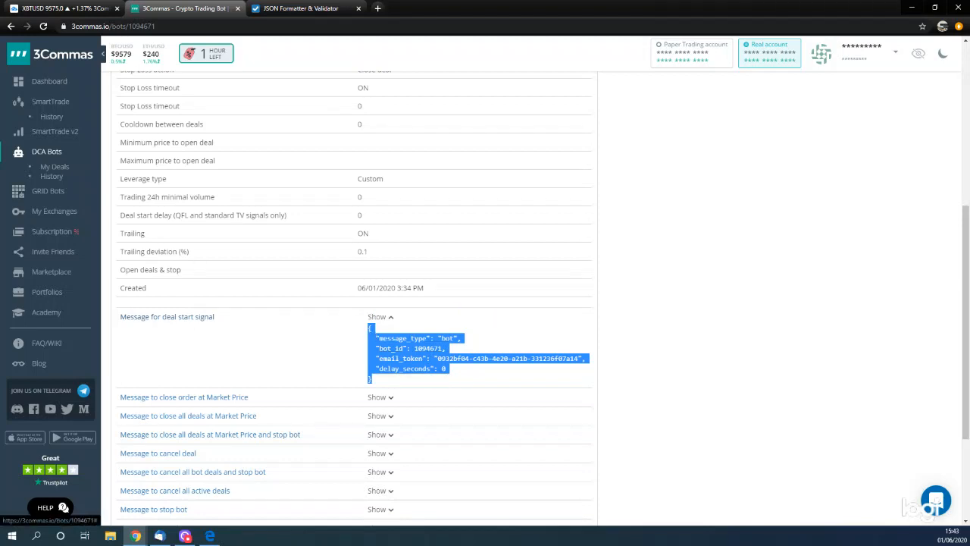
- Append the short bot's deal start message, including its email token, to the validator's JSON, close the array, validate it and copy everything
click(290, 9)
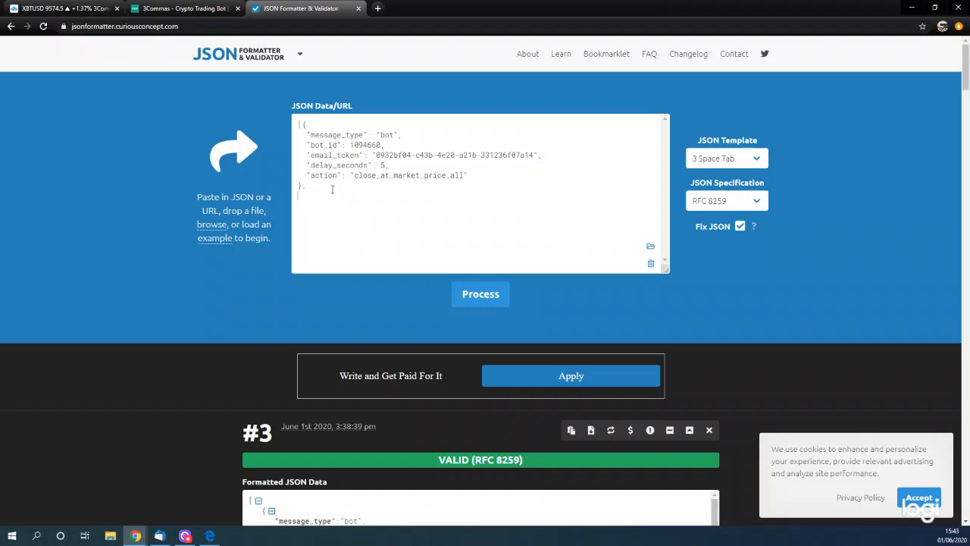
key(ctrl+v)
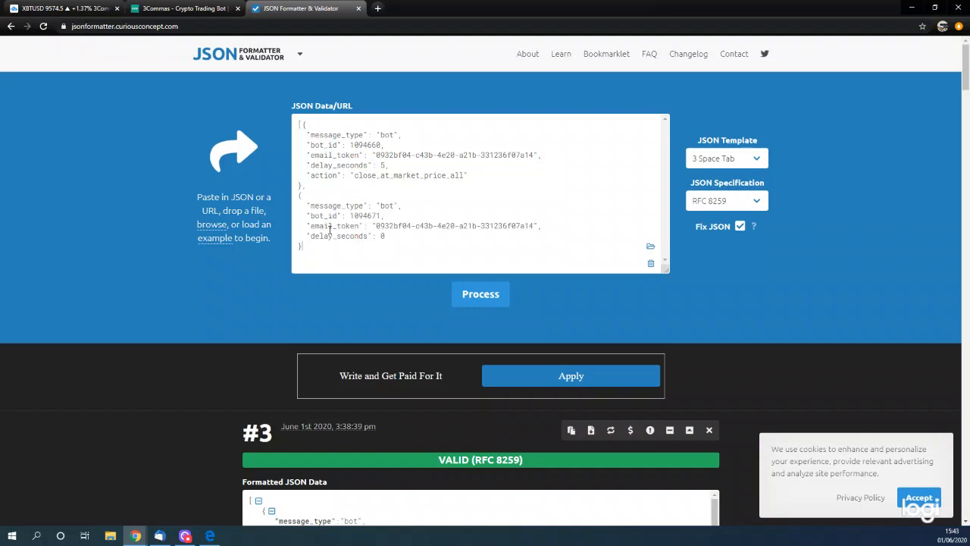
click(477, 294)
scroll(319, 243, up, 3)
scroll(319, 241, up, 1)
drag(318, 242, 278, 124)
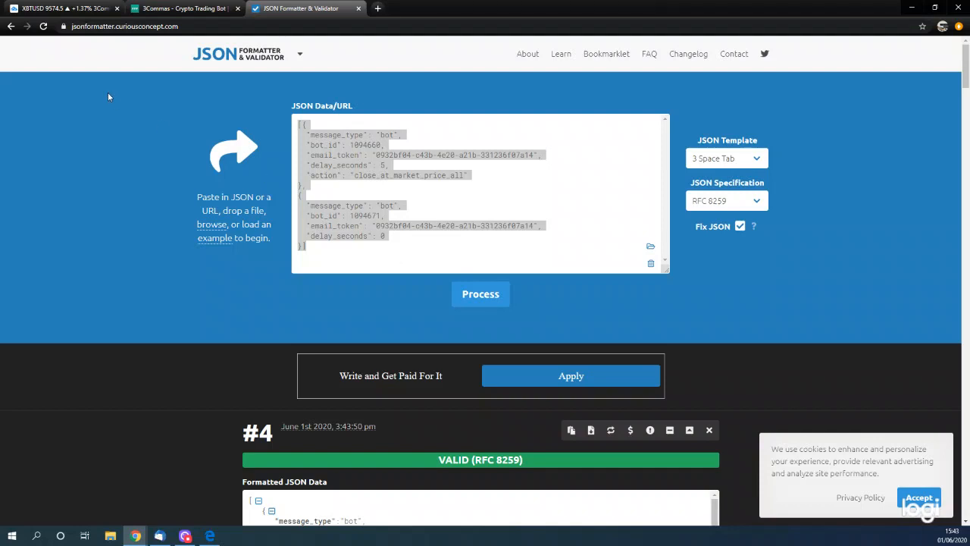
- Start a new XBTUSD alert on the TradingView chart with the Dominator Short condition, triggering Once Per Bar Close
click(61, 8)
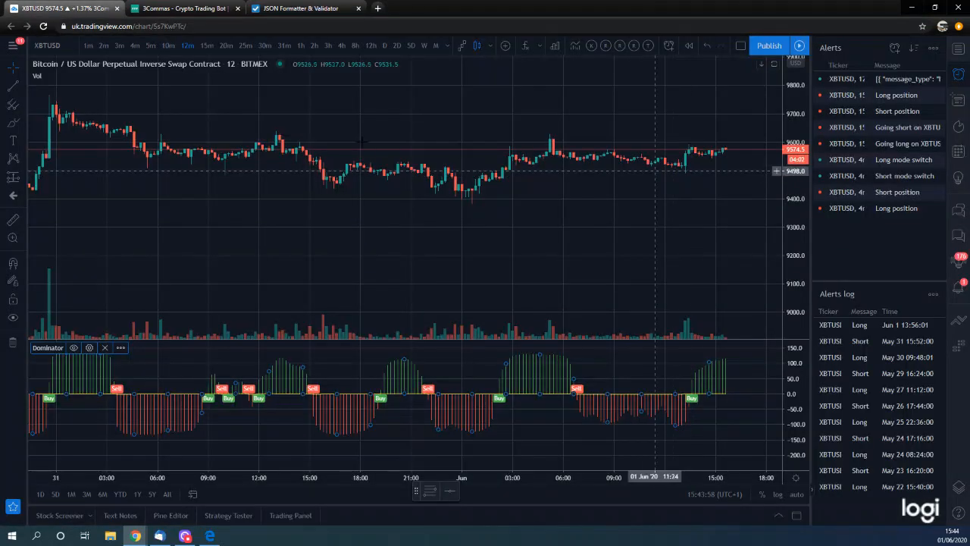
click(670, 46)
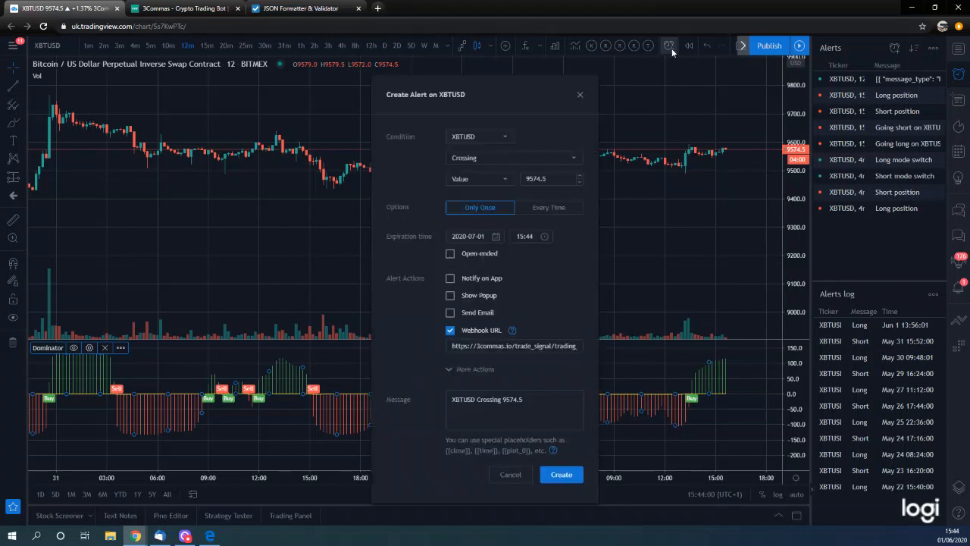
click(478, 139)
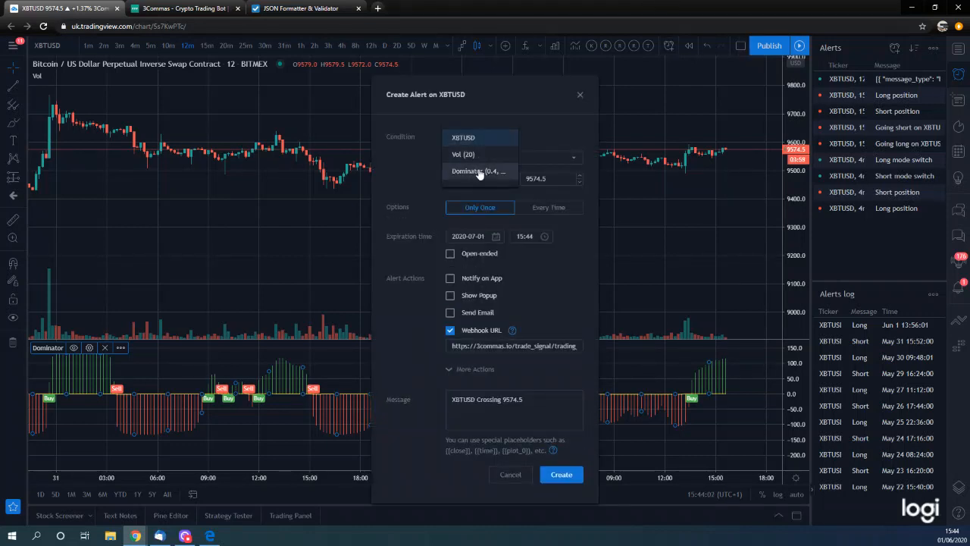
click(470, 171)
click(485, 159)
click(479, 170)
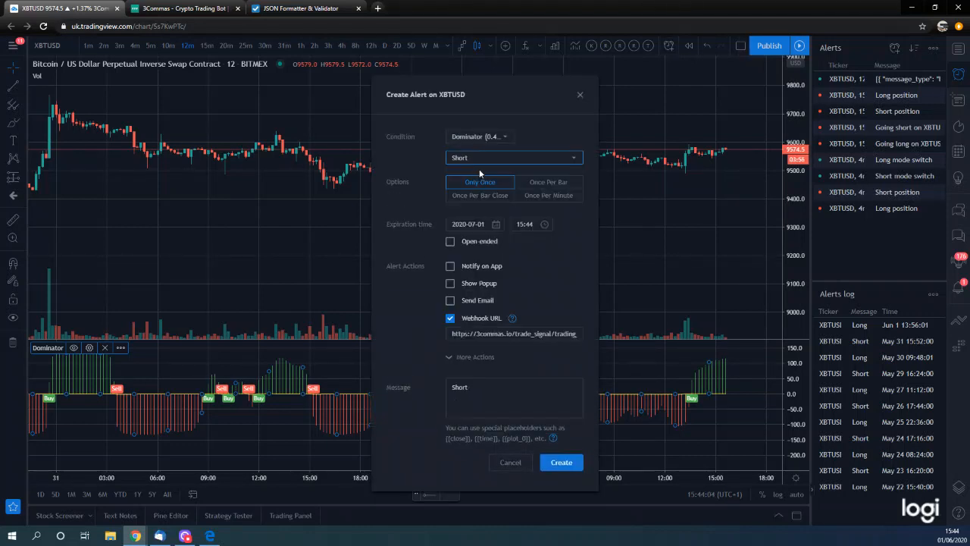
click(487, 199)
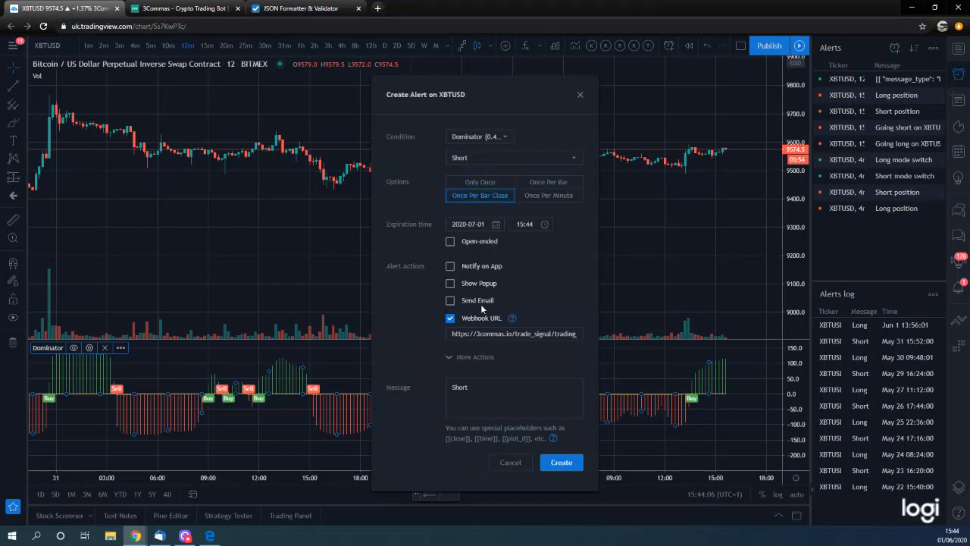
- Try to make the alert open-ended and decline the Premium plan upgrade
click(471, 360)
click(452, 356)
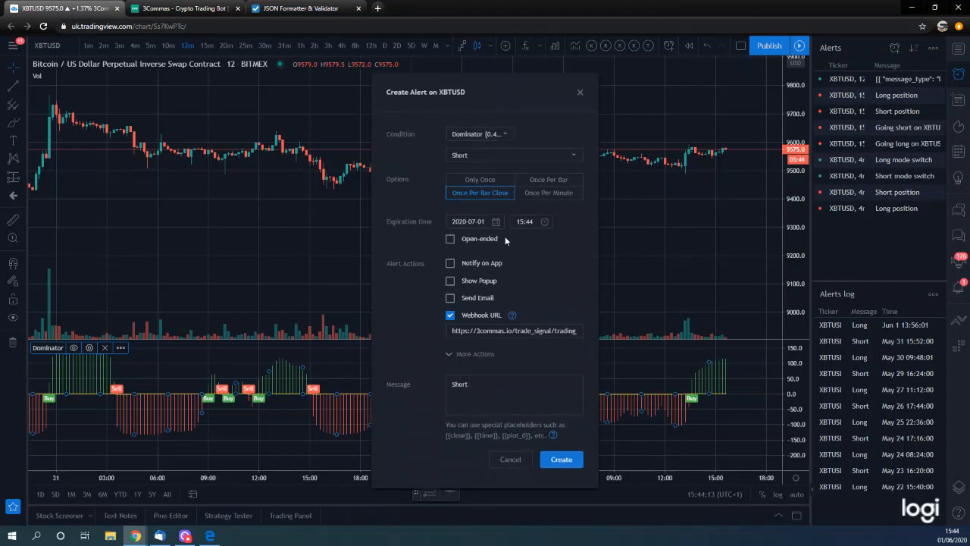
click(450, 238)
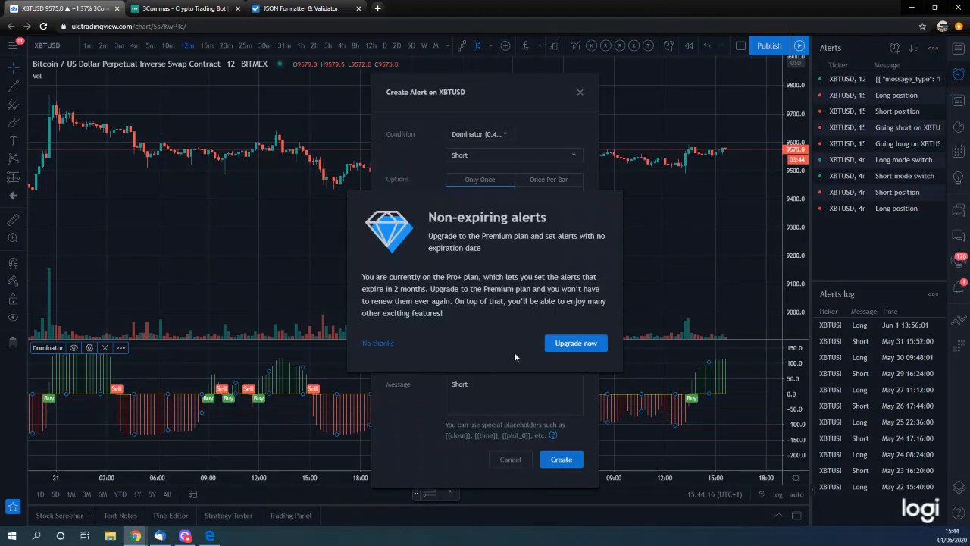
click(384, 342)
- Replace the alert's message with the copied JSON array, including its email token, and create the alert
click(468, 399)
key(ctrl+a)
key(ctrl+v)
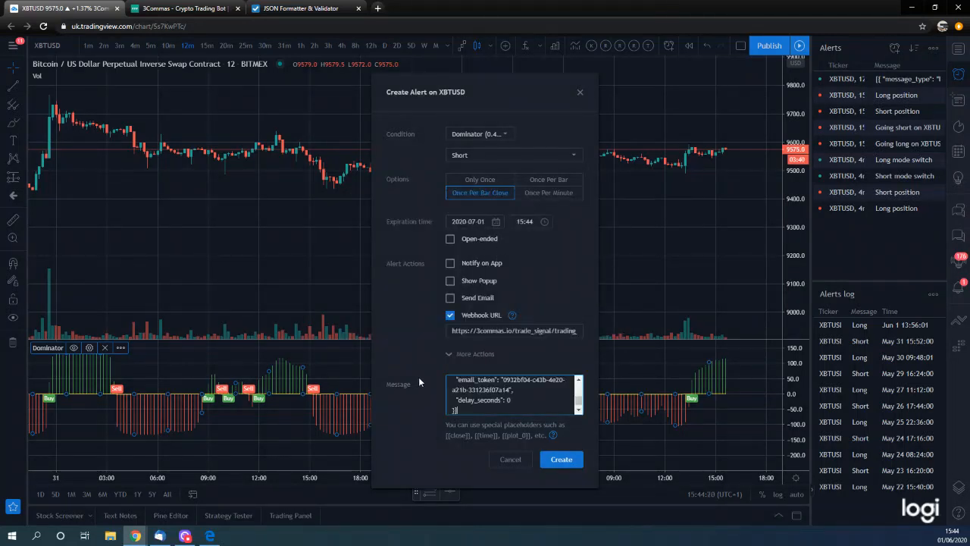
click(561, 459)
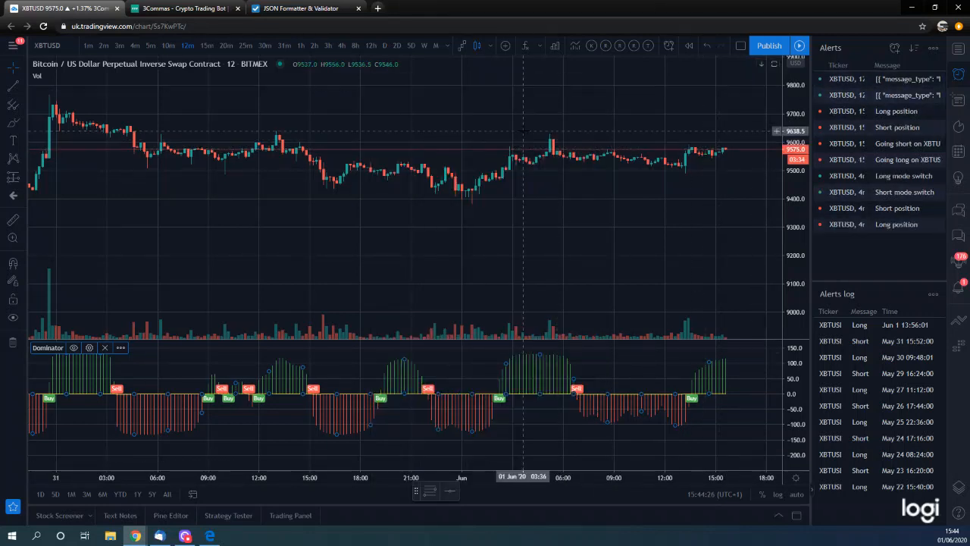
- Open the new Short alert's settings and read through both bot messages in its JSON
click(892, 84)
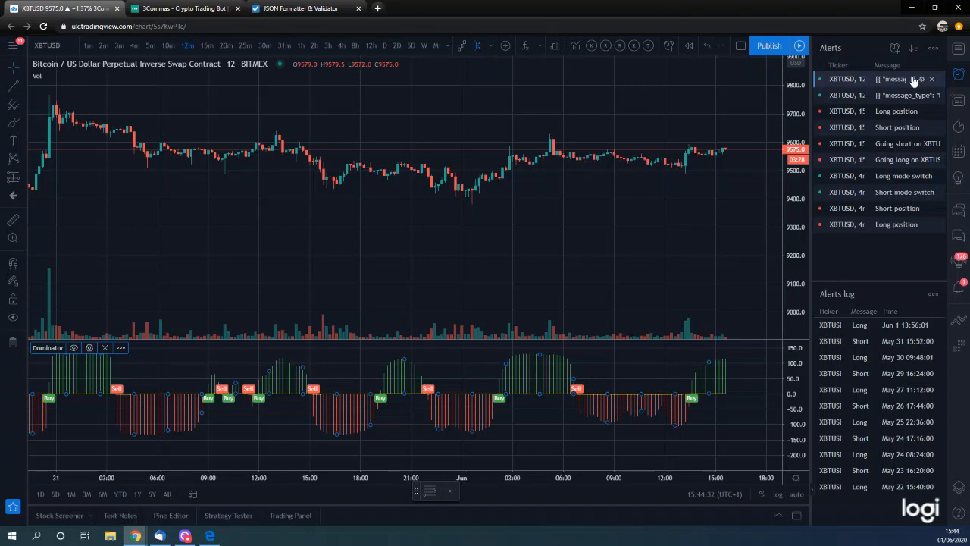
click(922, 78)
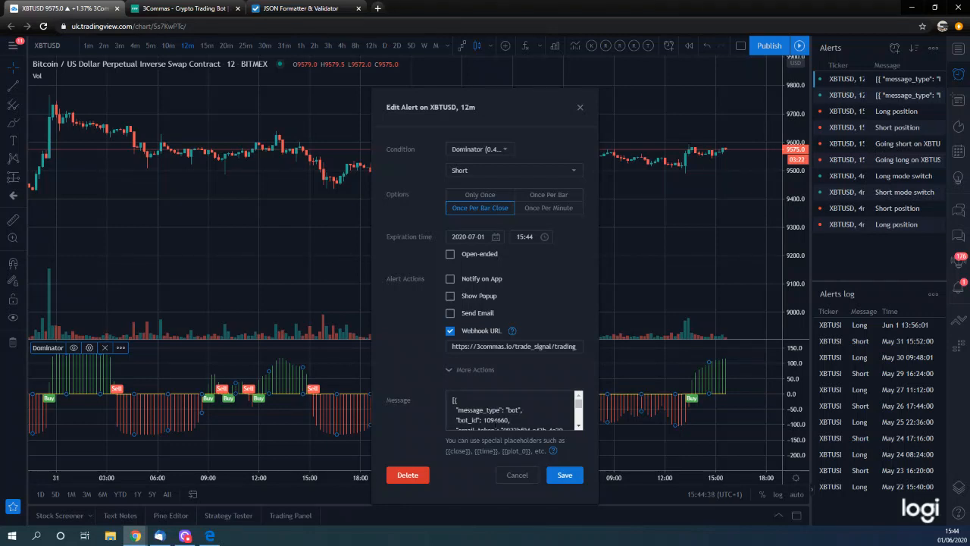
drag(580, 402, 581, 417)
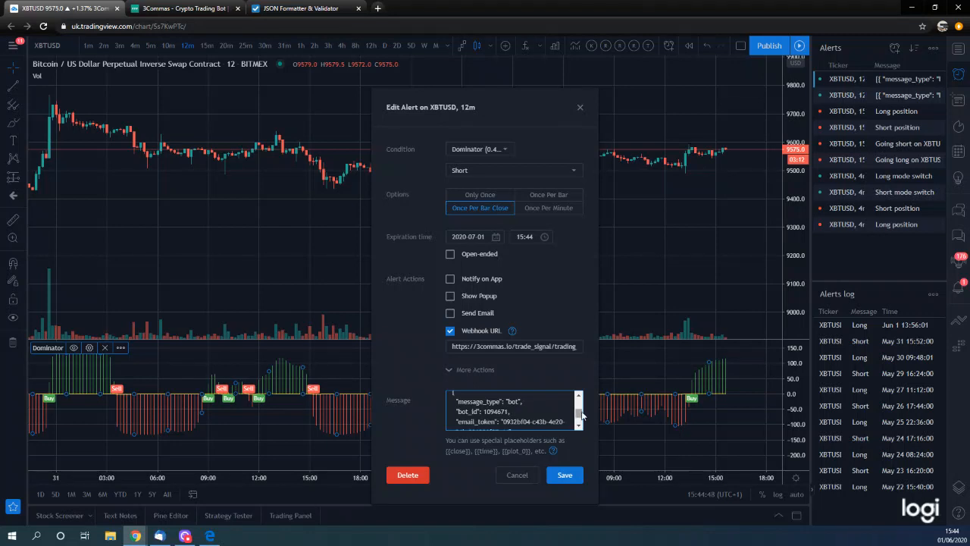
scroll(578, 413, up, 2)
- Review the Long alert's condition and JSON message for both bots, and close the alert settings without changes
click(923, 96)
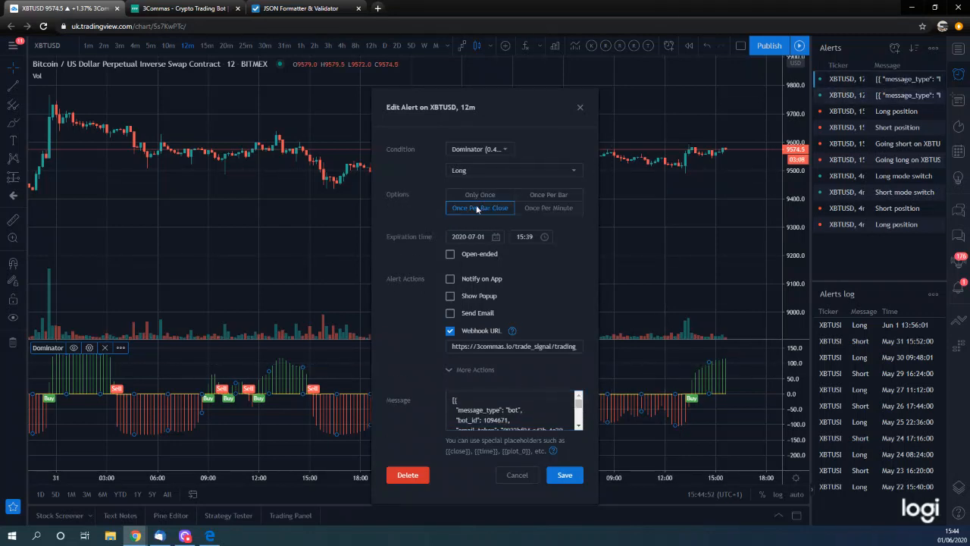
scroll(578, 412, down, 3)
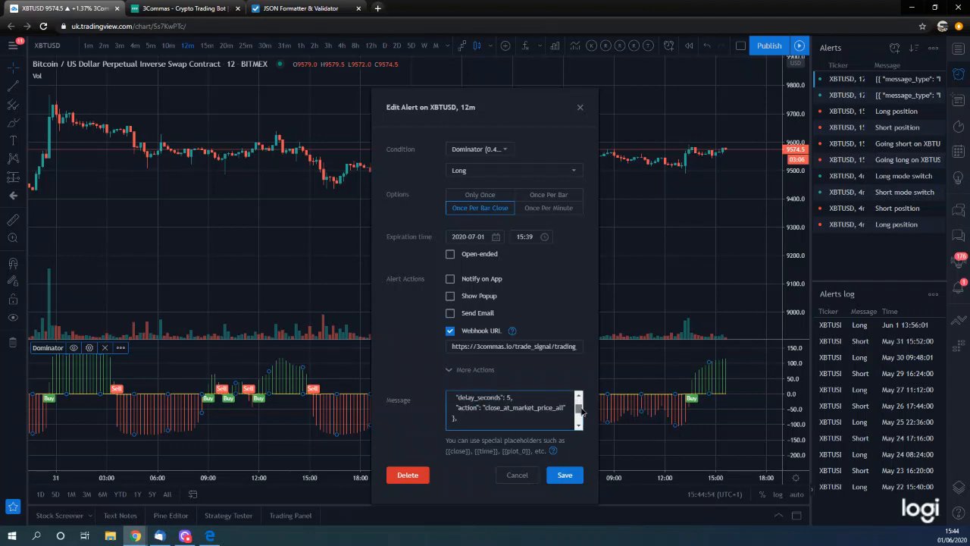
scroll(578, 412, down, 3)
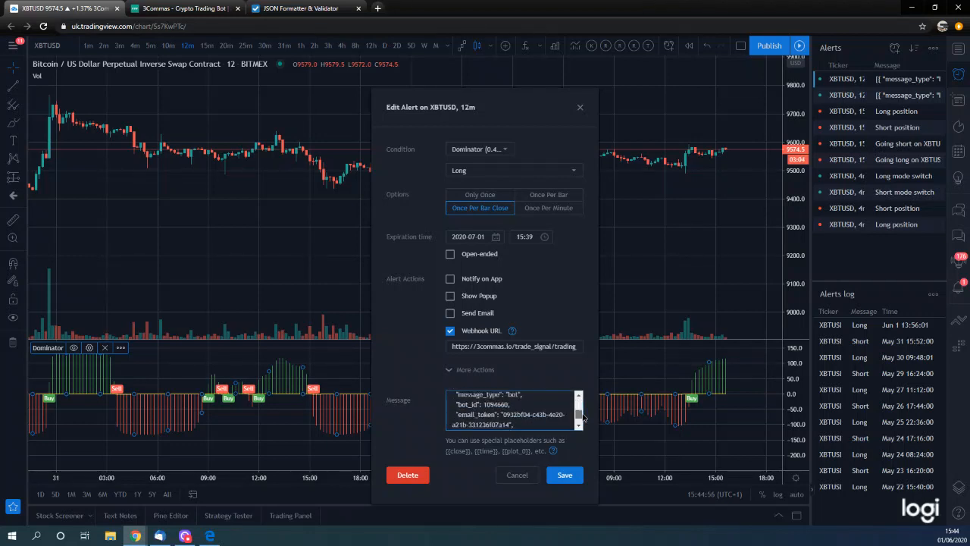
click(580, 108)
click(922, 95)
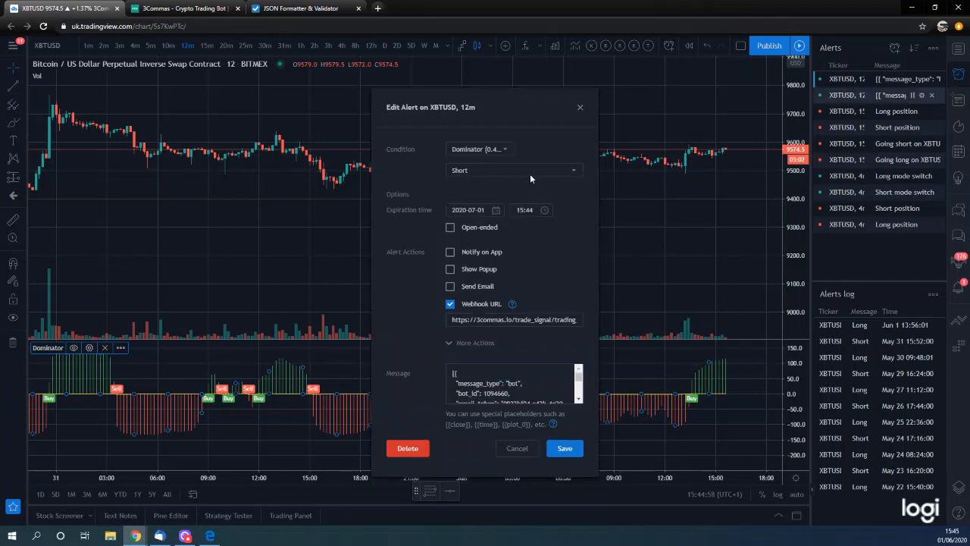
click(580, 109)
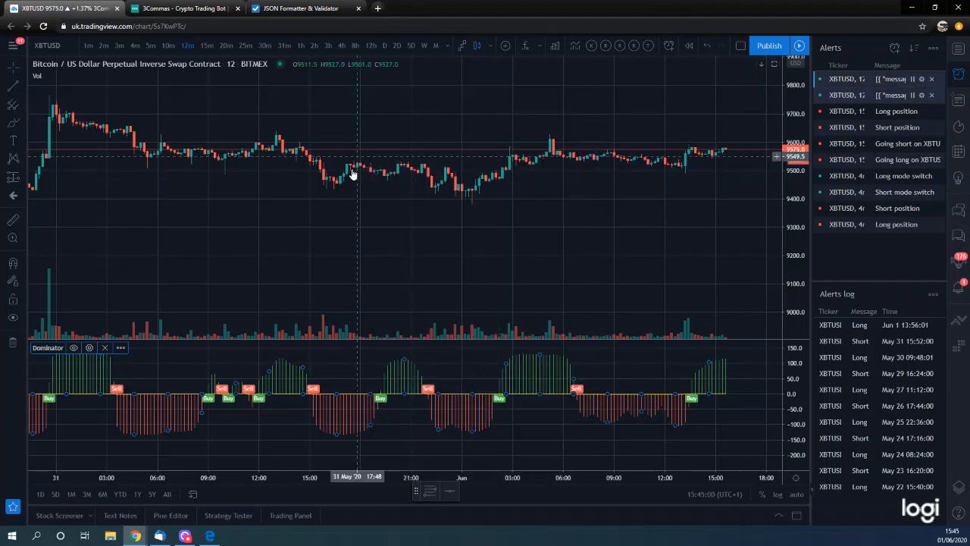
- Return to the DCA bot list in 3Commas and check the long and short Bitmex 2 bots
click(176, 6)
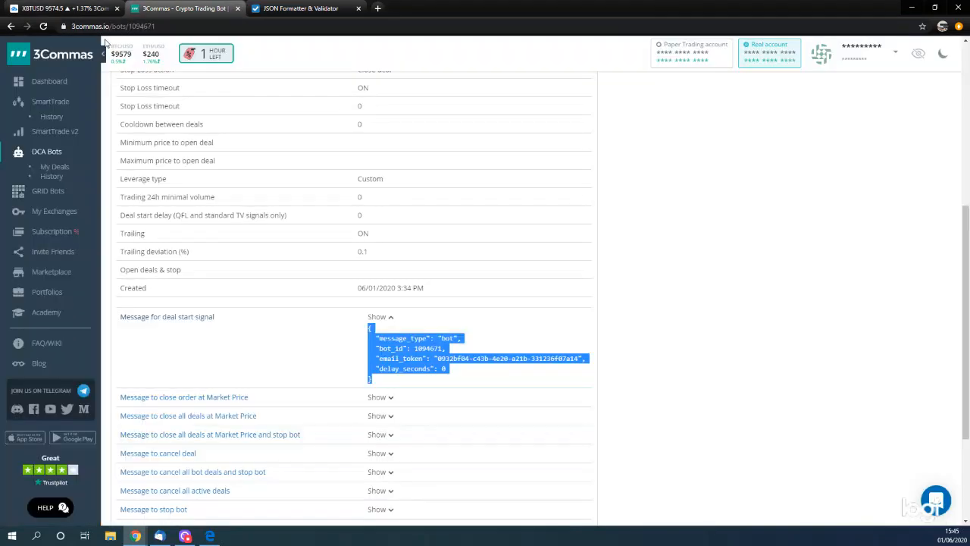
scroll(190, 156, up, 3)
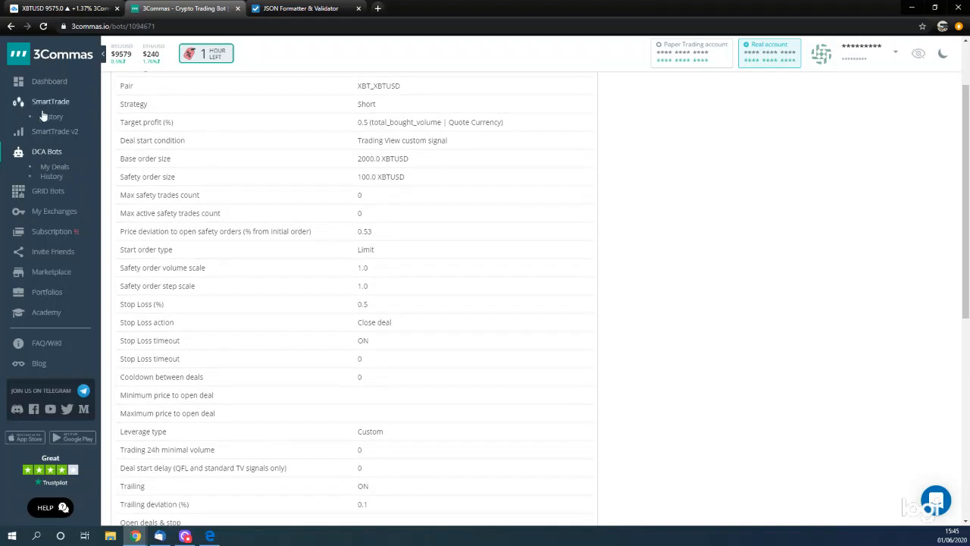
click(50, 156)
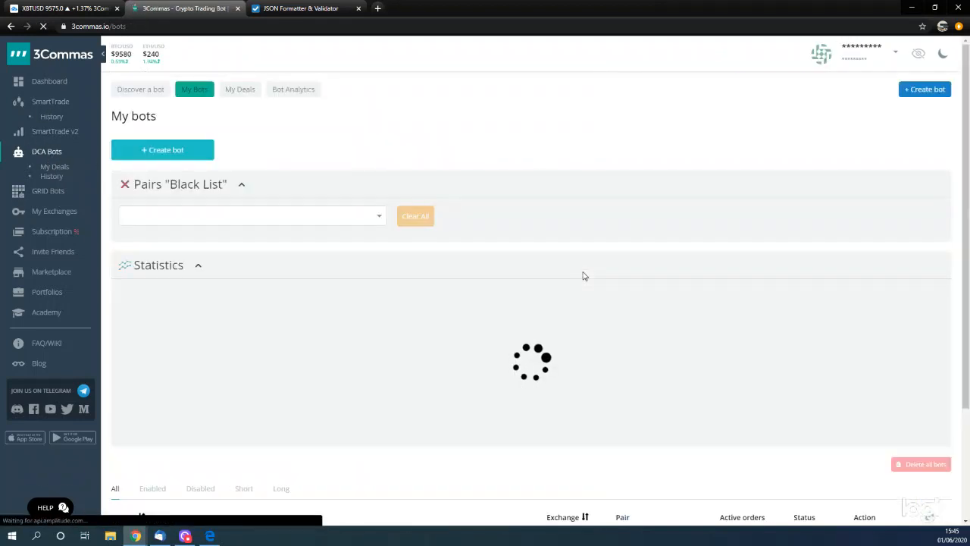
scroll(652, 348, down, 2)
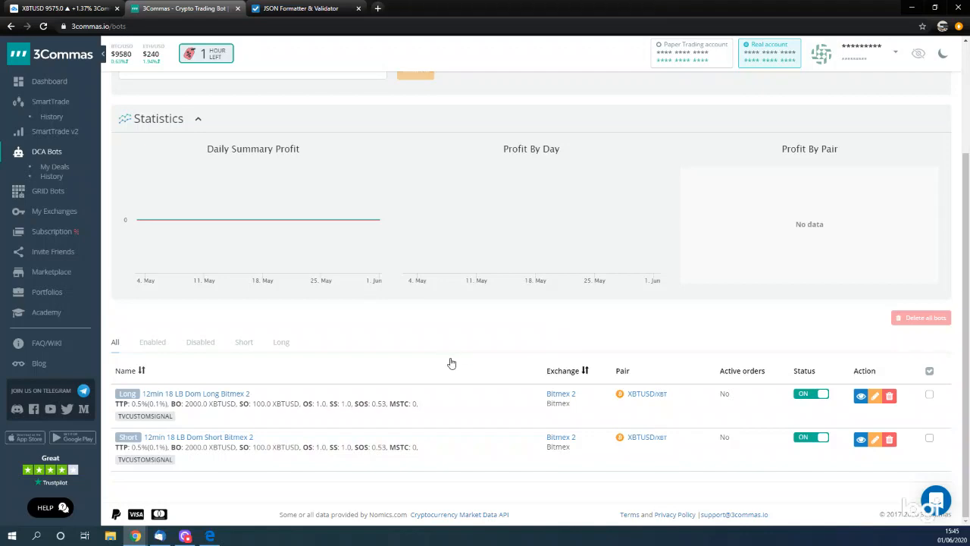
scroll(451, 363, up, 2)
scroll(559, 314, down, 2)
scroll(558, 314, up, 2)
scroll(554, 337, down, 2)
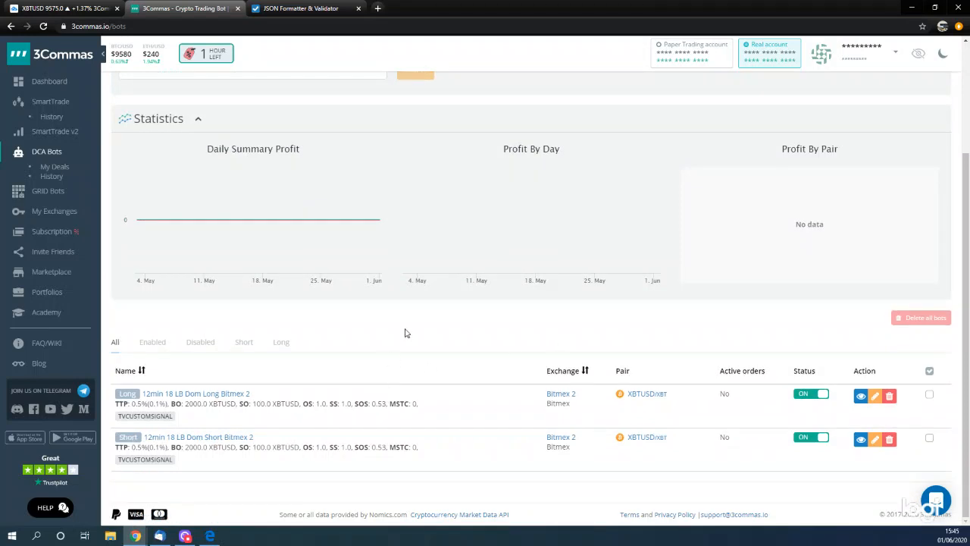